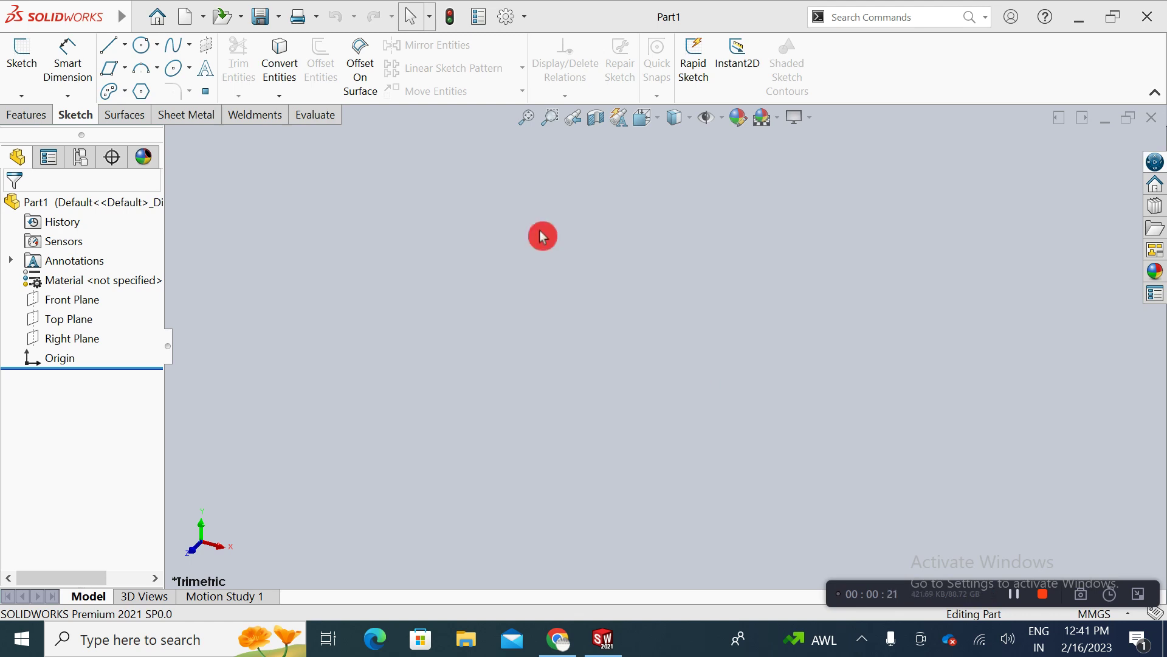
Step: Show the Front, Top and Right planes together with the origin in the empty part
click(38, 82)
click(20, 219)
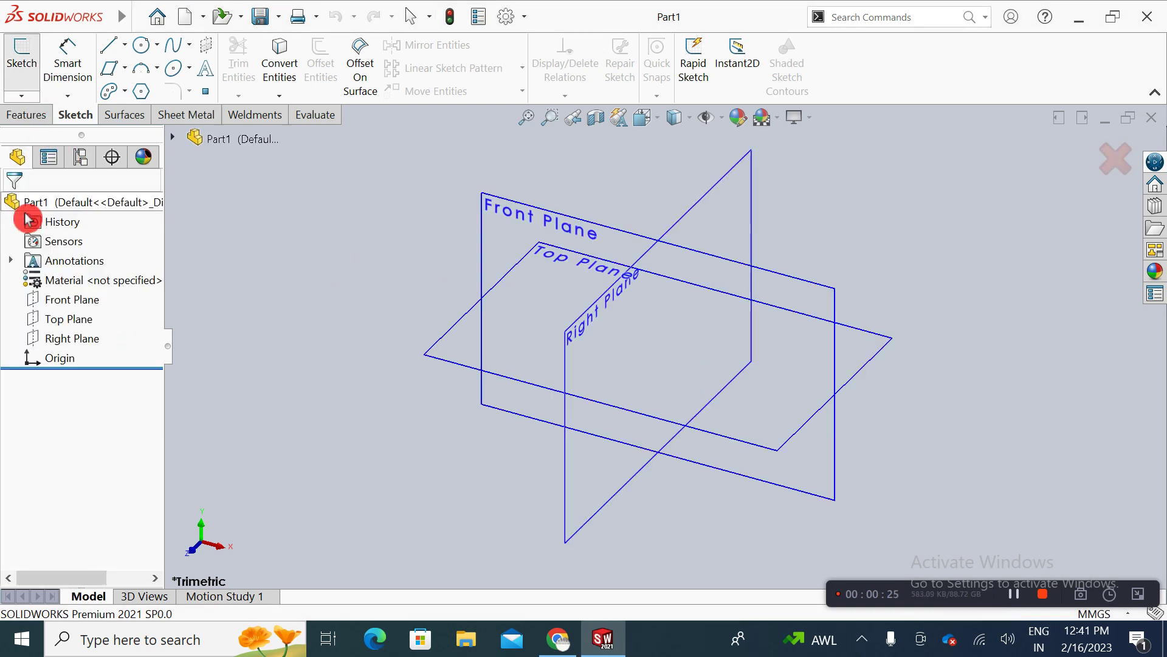
drag(130, 297, 83, 378)
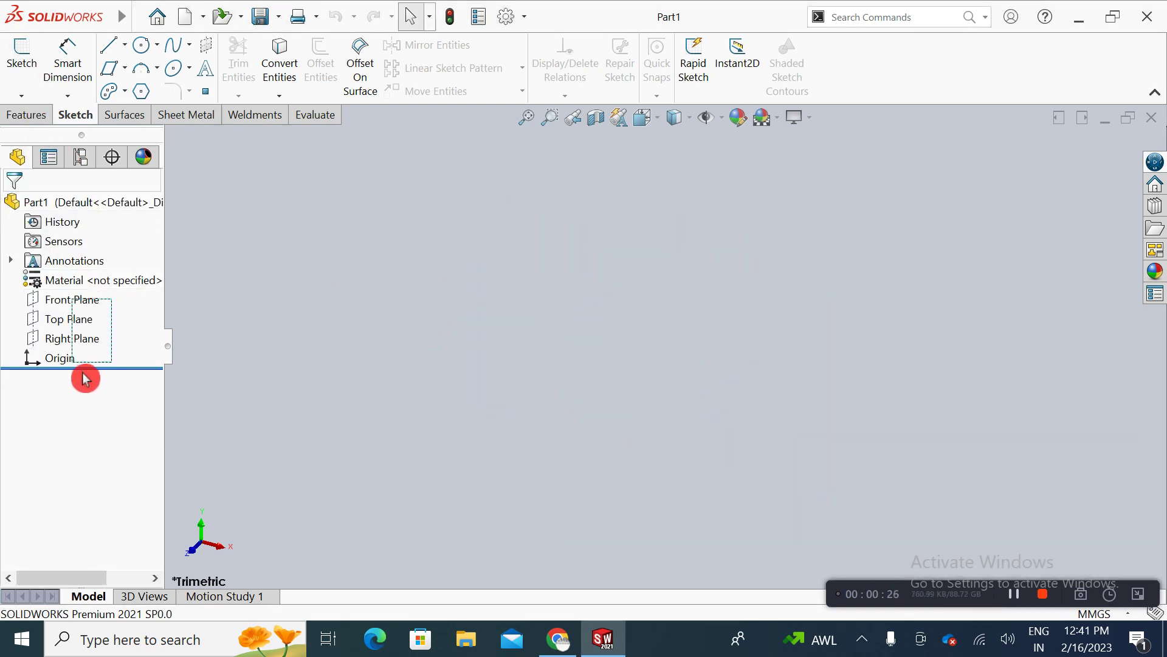
right_click(84, 333)
click(85, 314)
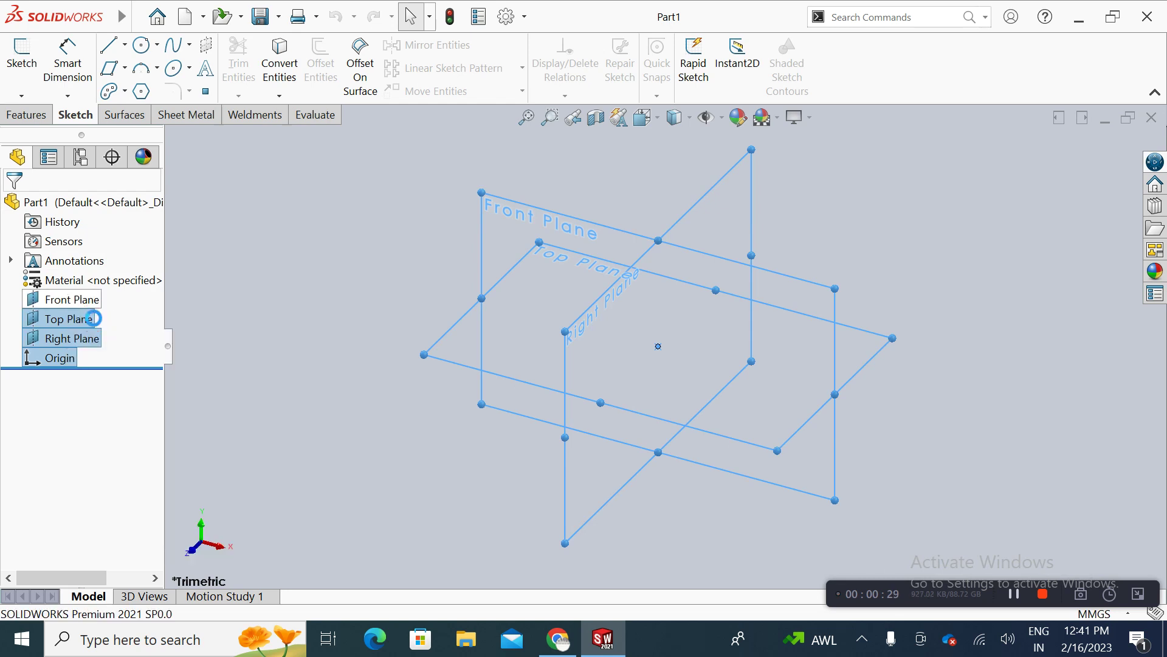
click(34, 70)
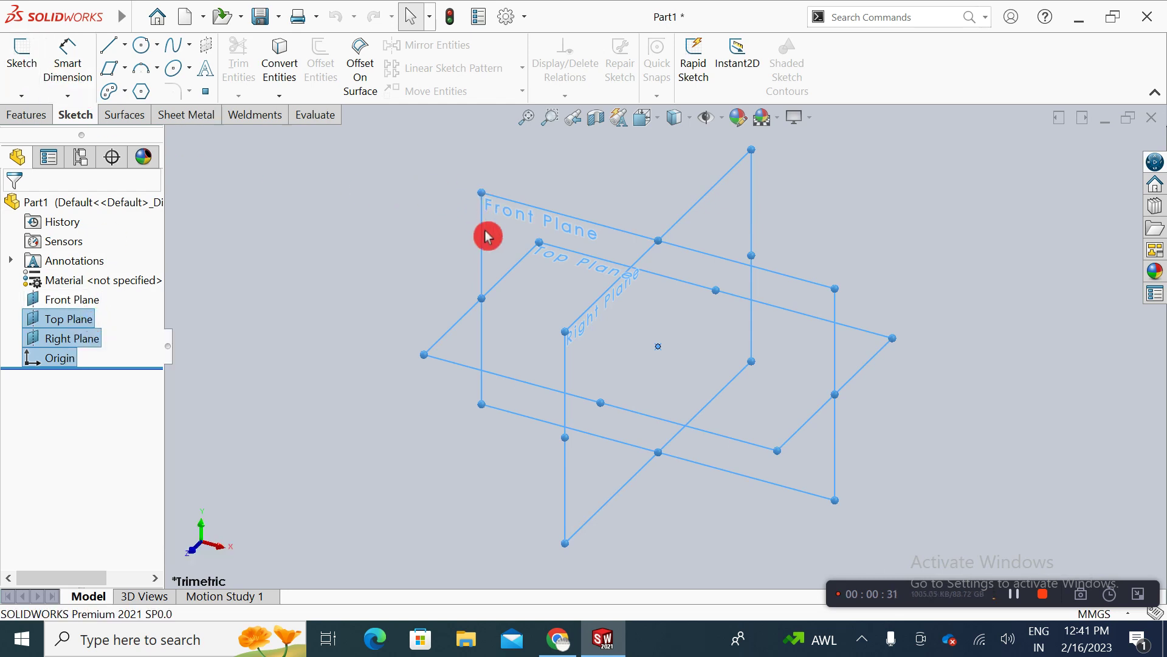
Step: Start a sketch on the Front Plane and draw a circle of about 23 mm radius, centred about 65 mm left of and 36 mm above the origin
click(497, 202)
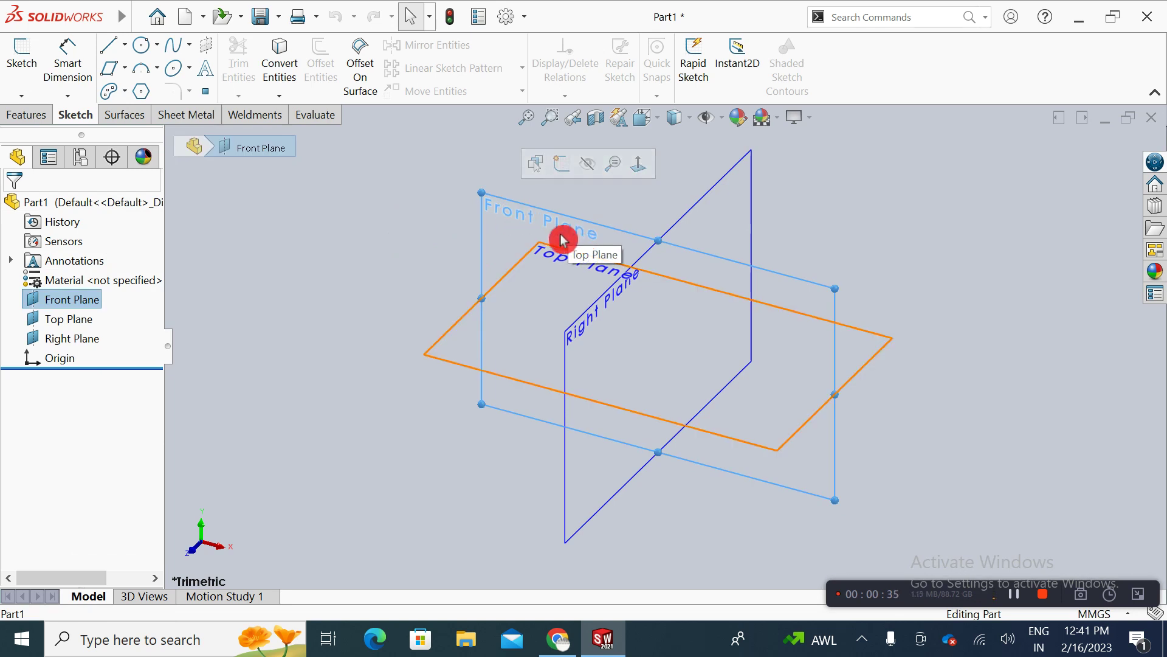
click(561, 163)
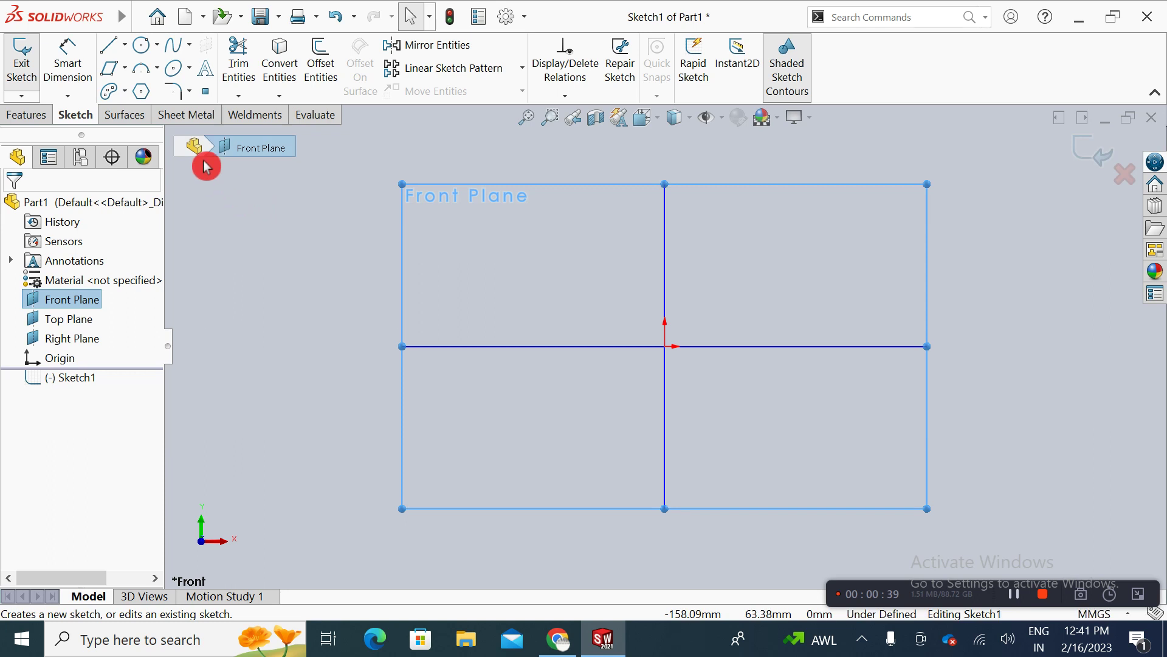
click(157, 44)
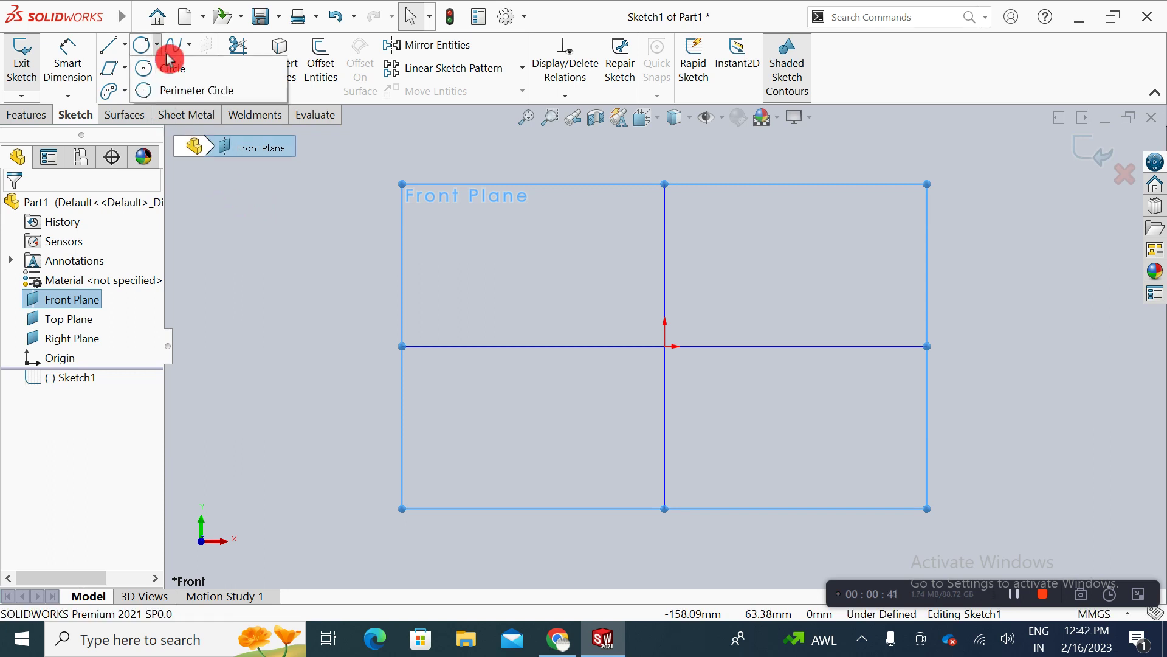
click(193, 76)
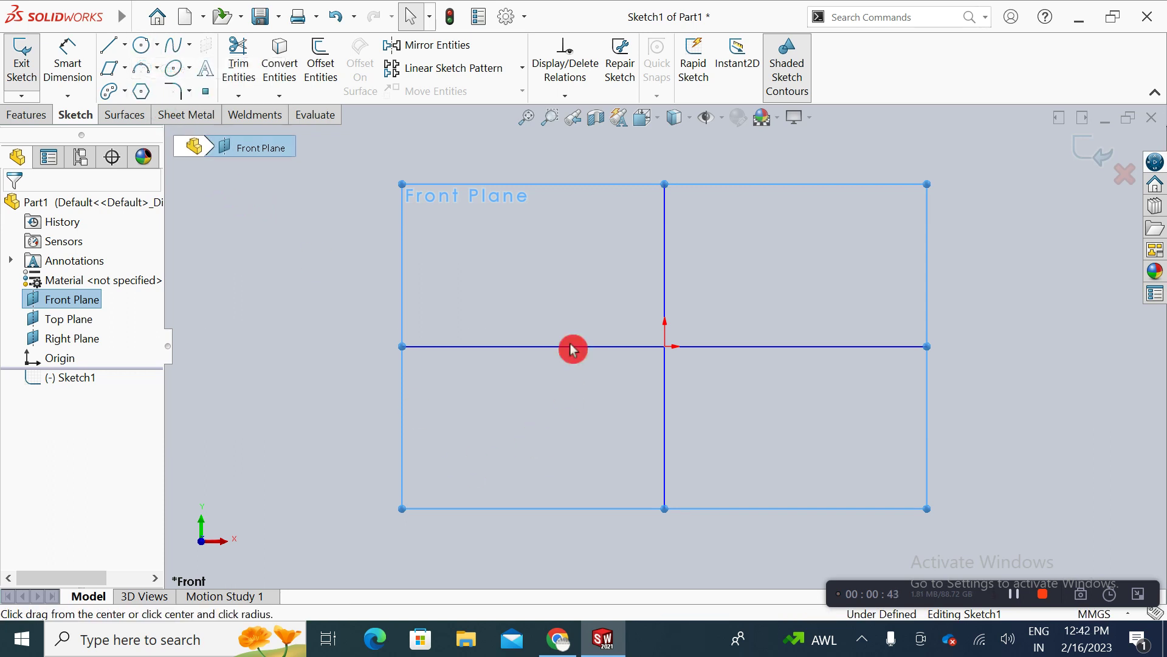
click(475, 240)
click(525, 194)
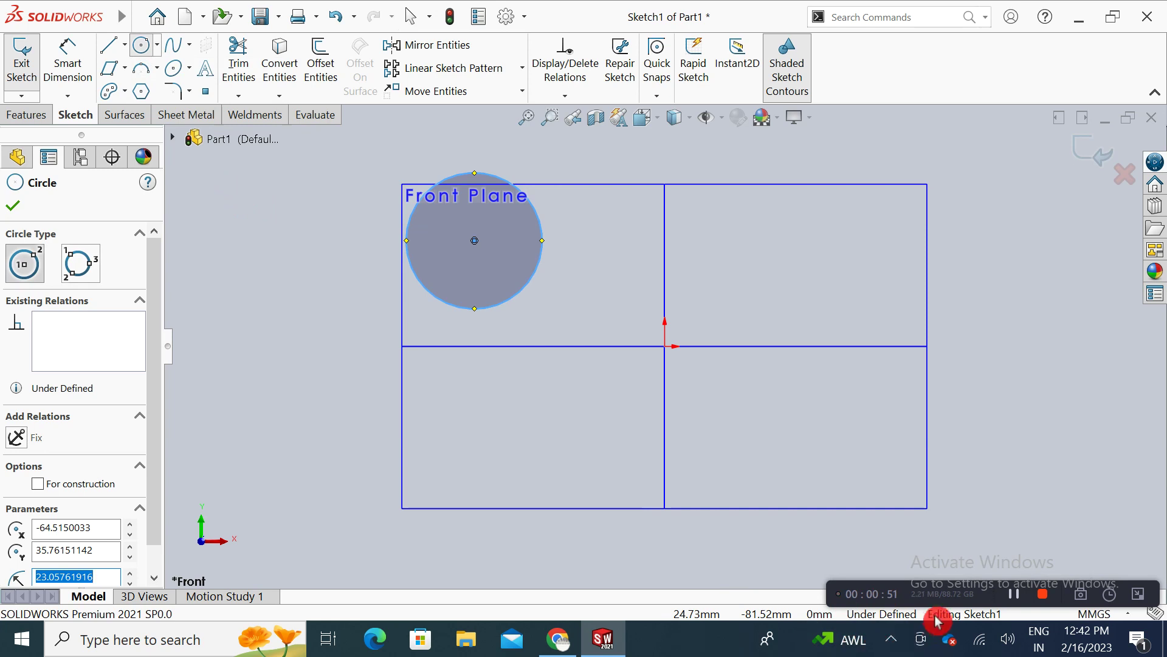
click(854, 641)
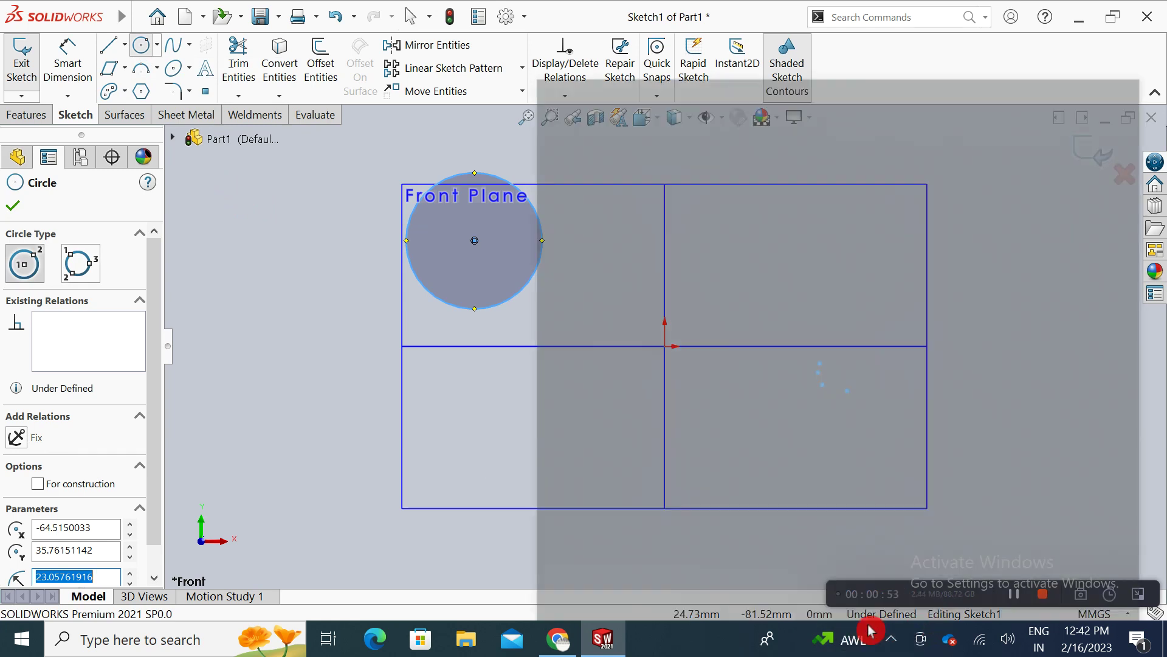
click(967, 16)
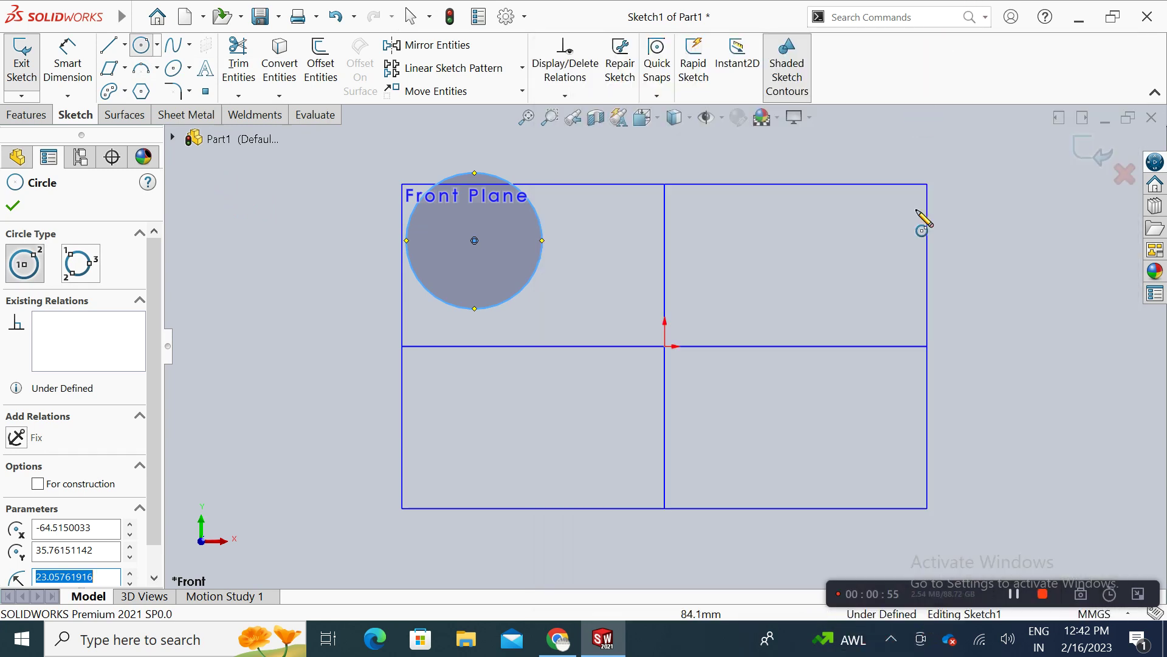
drag(982, 602, 469, 604)
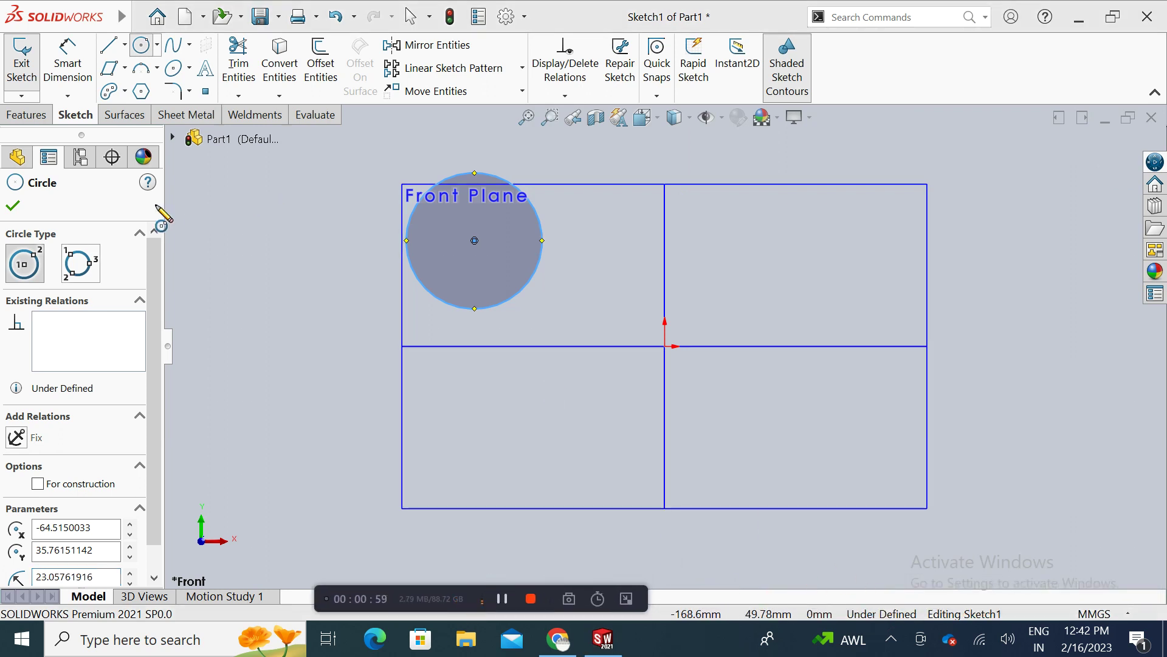
Step: Dimension the circle's diameter and set it to 50 mm
click(242, 266)
key(Escape)
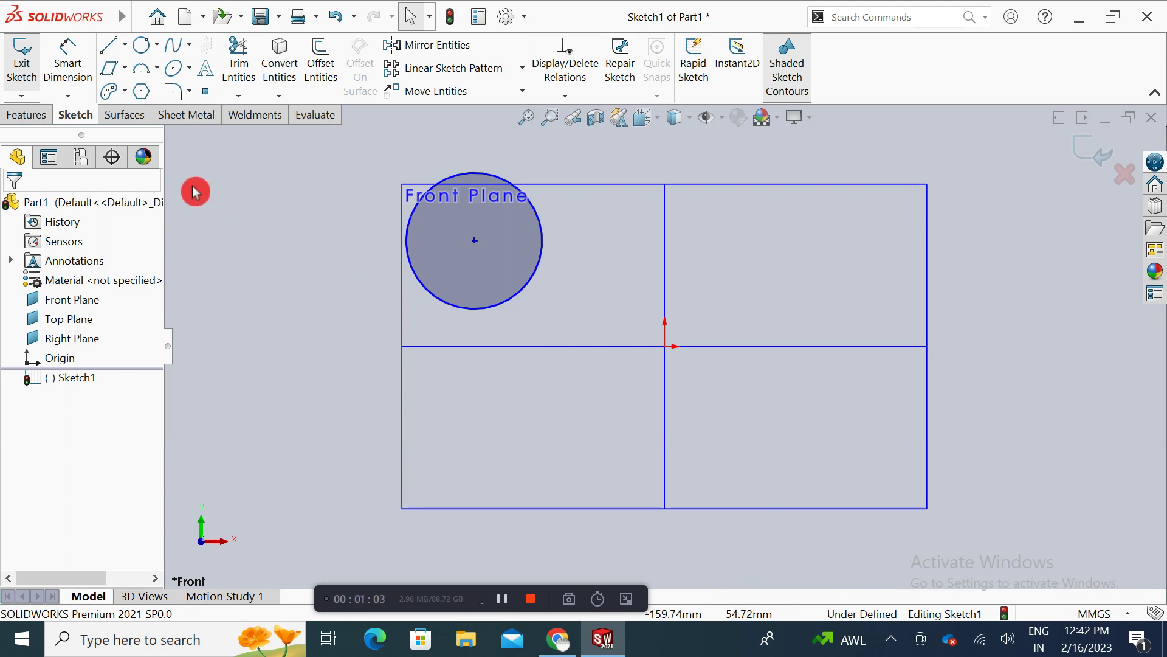
click(80, 77)
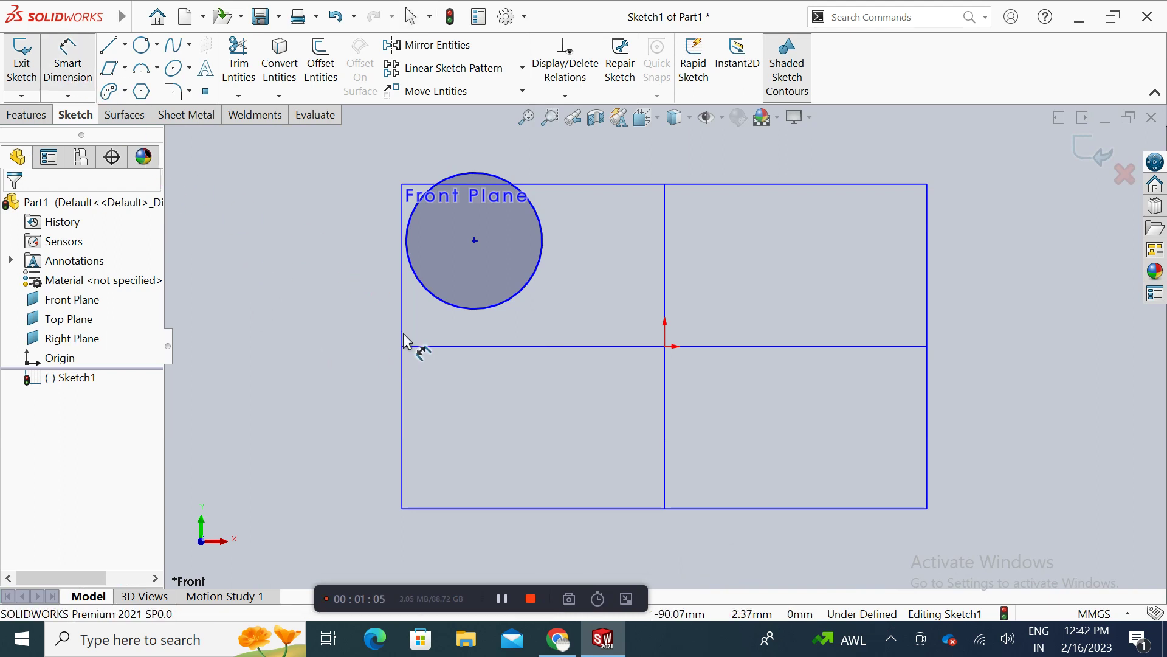
click(424, 289)
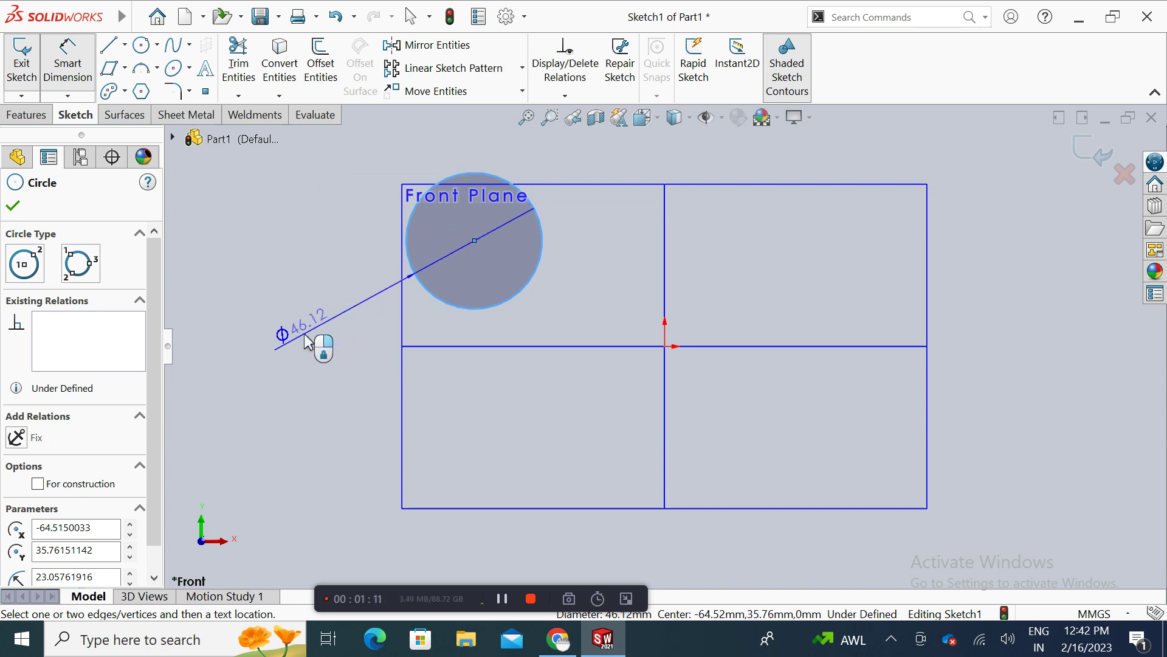
click(308, 340)
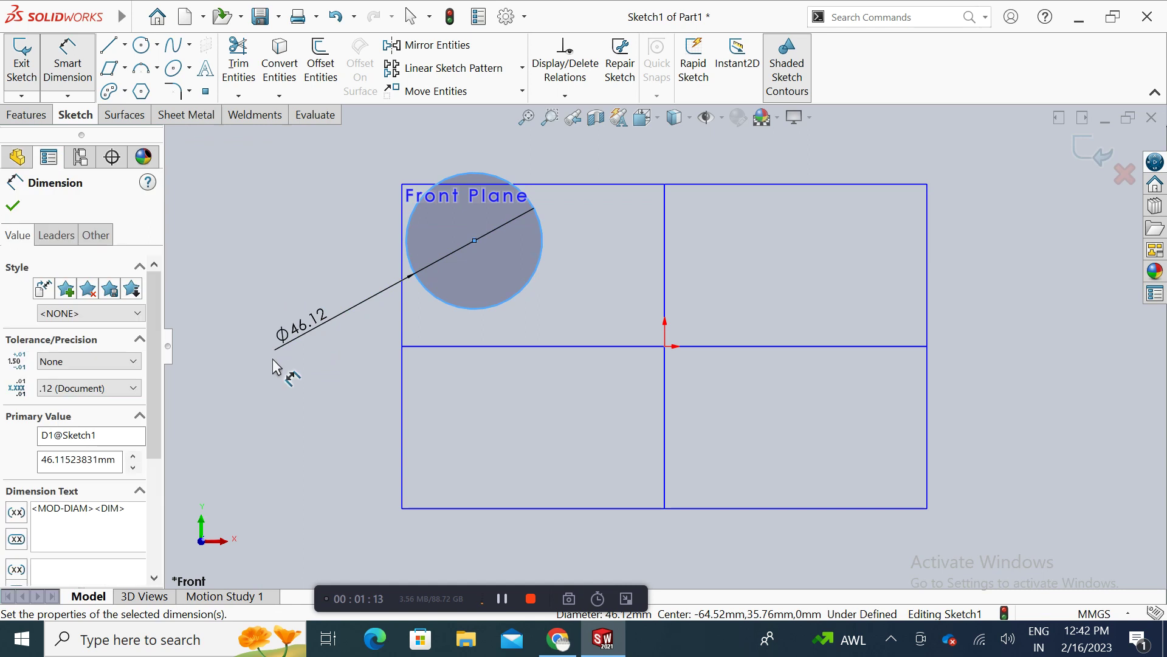
click(353, 333)
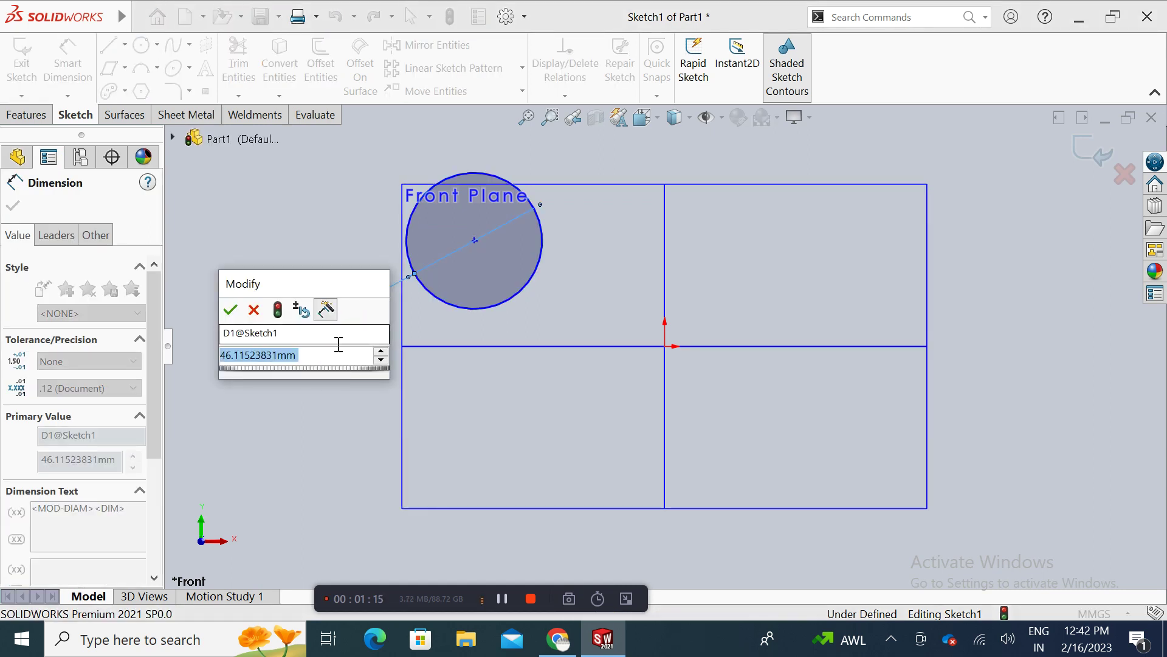
text(50)
key(Return)
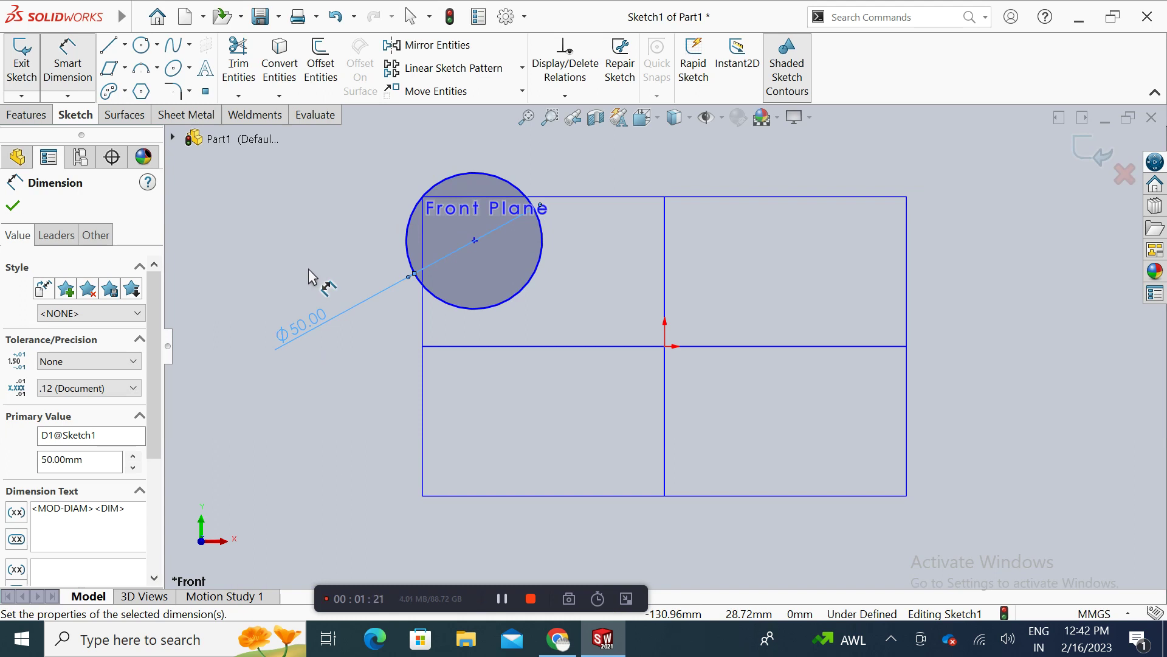
key(Escape)
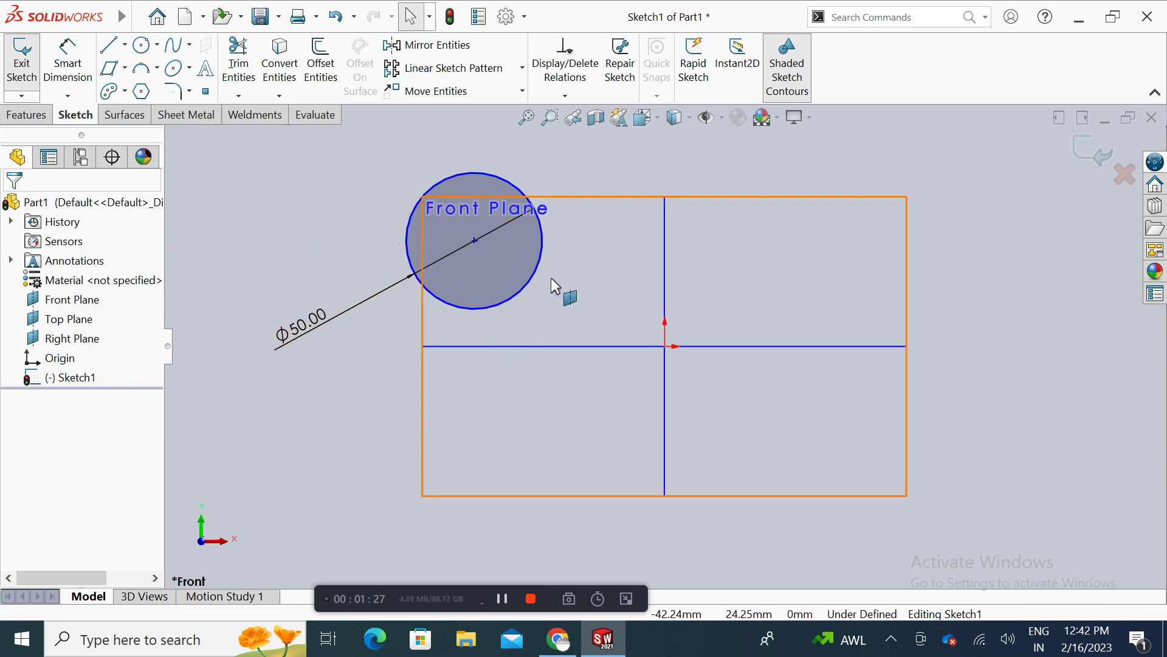
Step: Dimension the vertical distance from the circle's centre to the Top Plane, accepting the drawn value
click(447, 277)
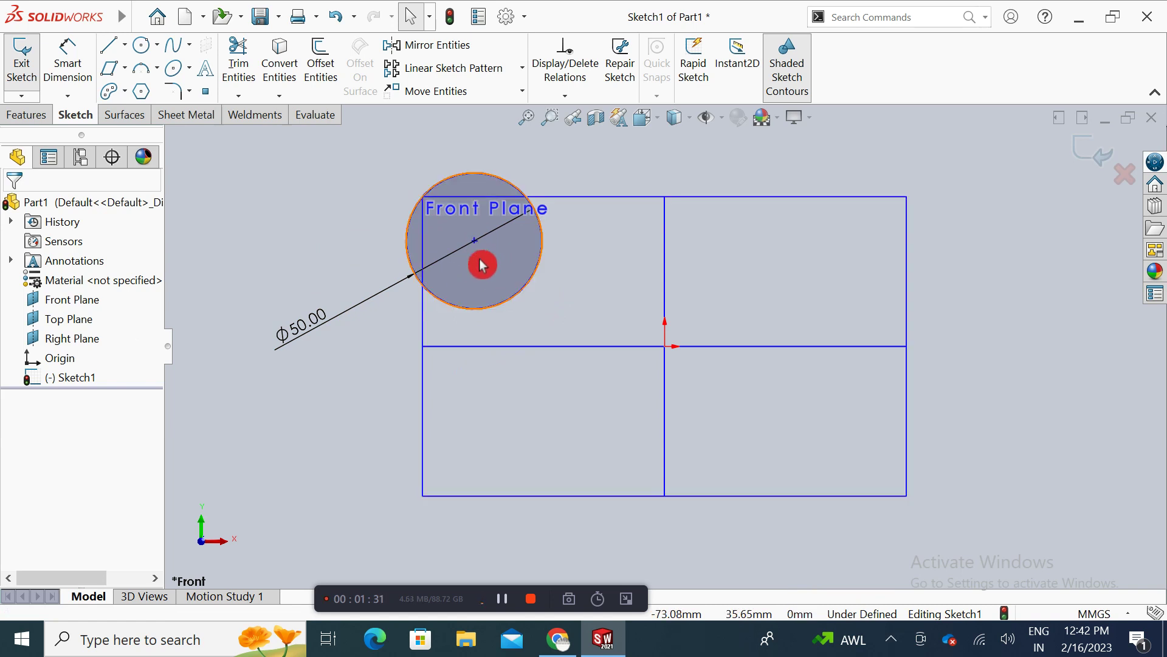
click(76, 78)
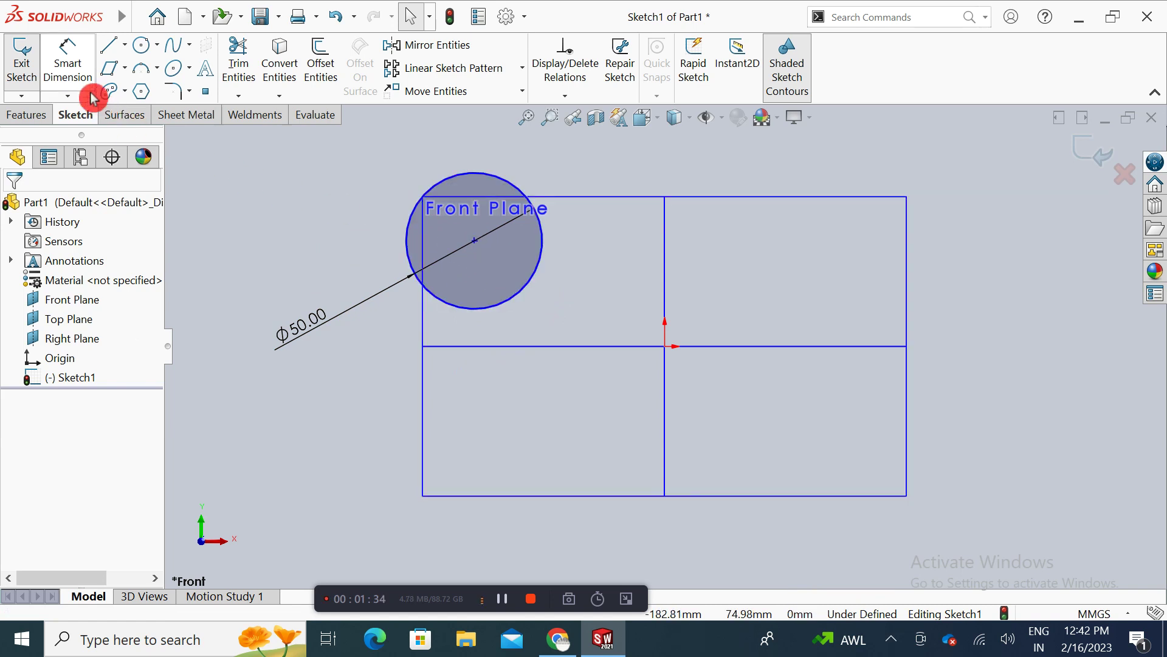
click(475, 271)
click(480, 346)
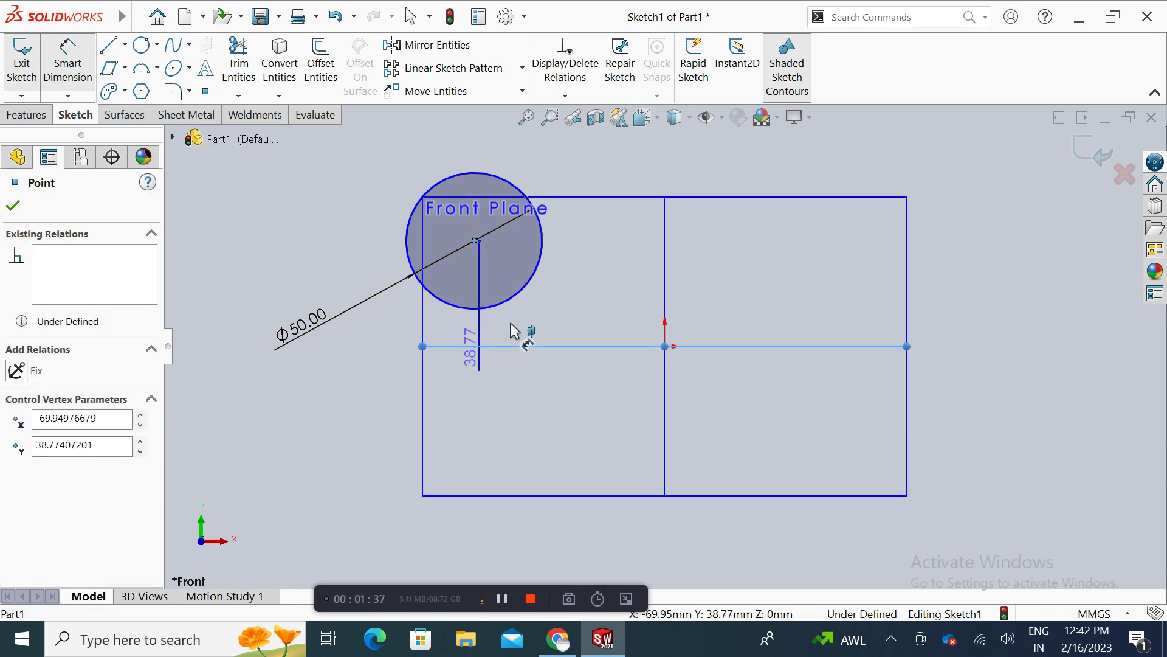
click(609, 299)
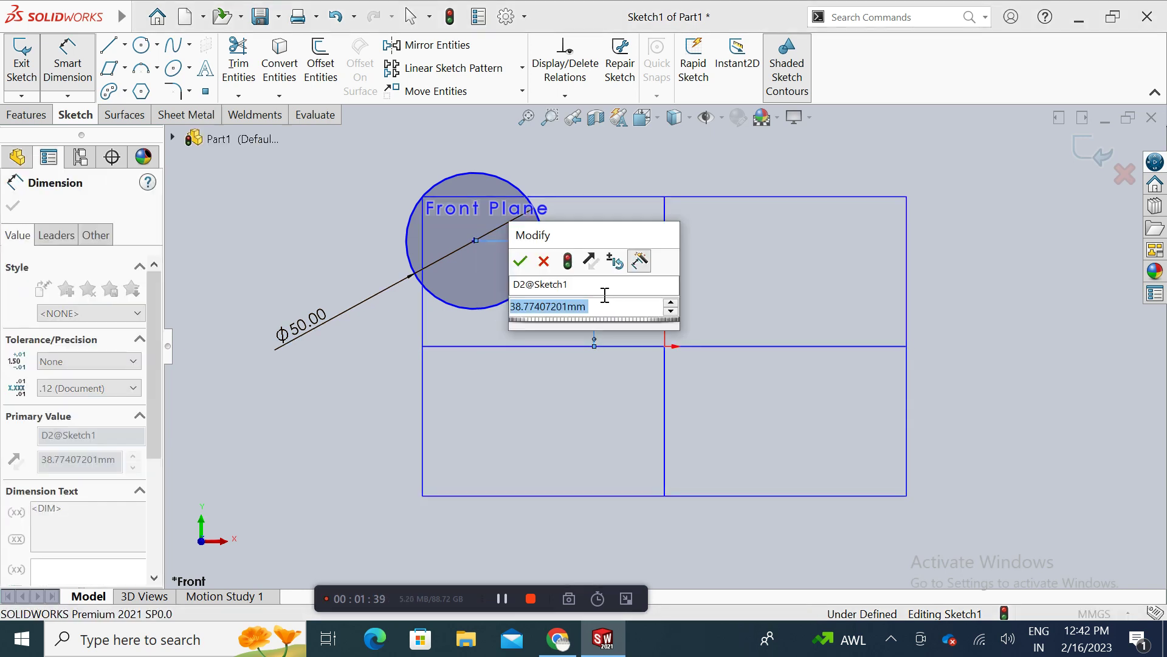
click(535, 274)
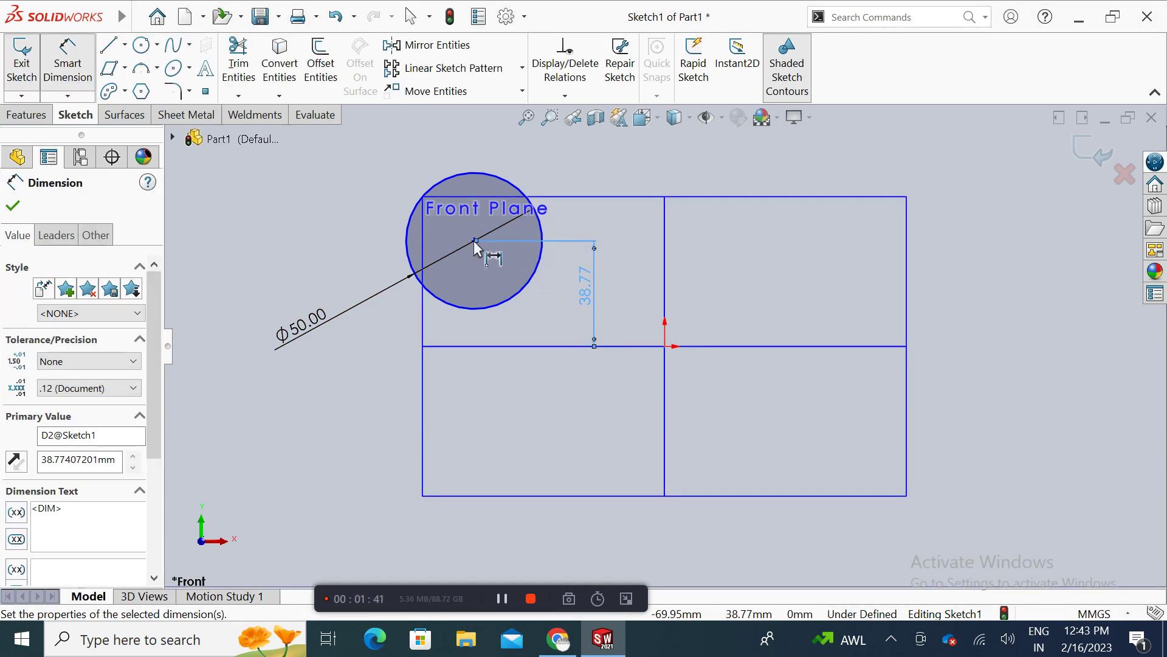
Step: Dimension the horizontal distance from the circle's centre to the Right Plane, accepting the drawn value
click(475, 240)
click(664, 232)
click(571, 175)
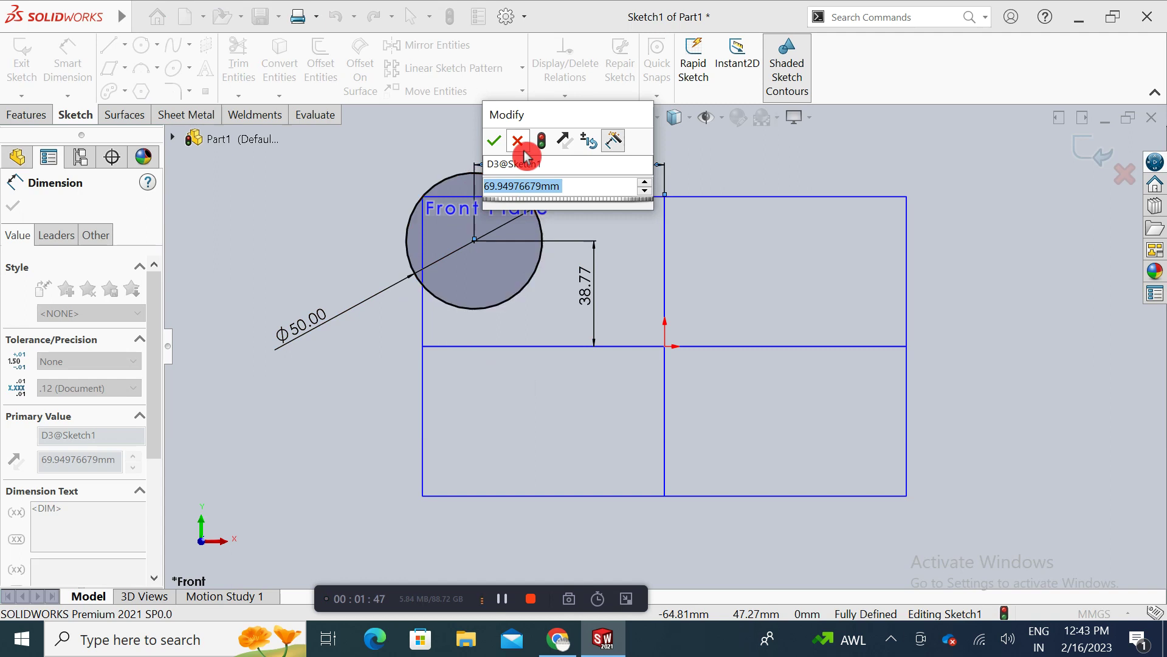
click(568, 253)
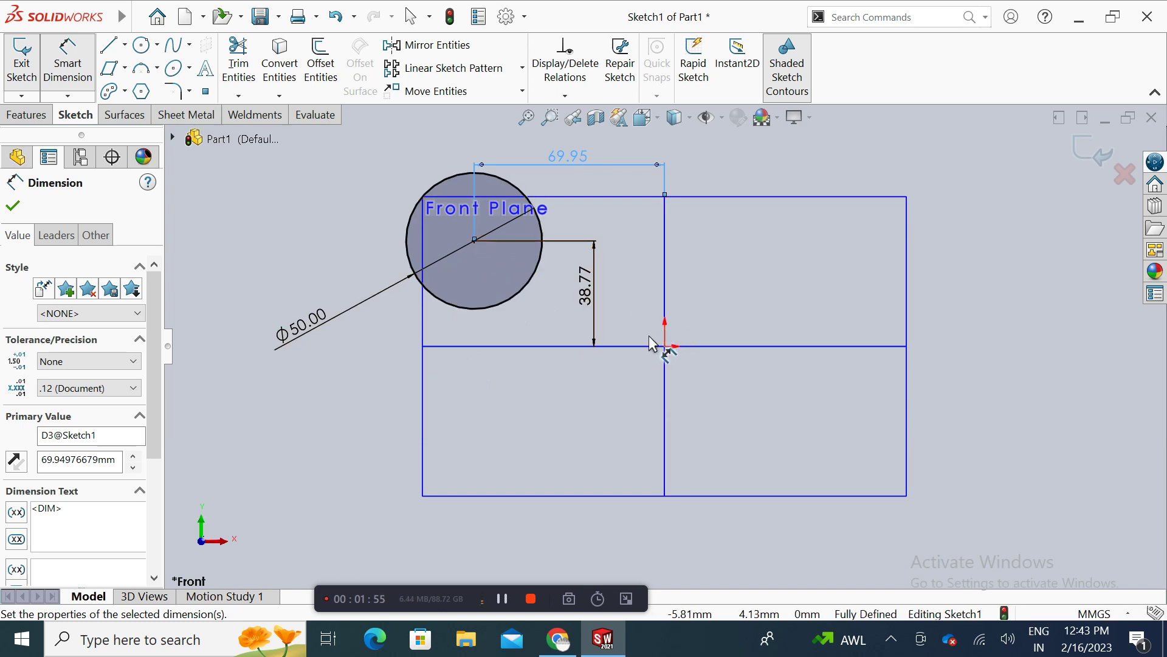
Step: Delete the horizontal and vertical position dimensions of the circle's centre
click(598, 255)
key(Delete)
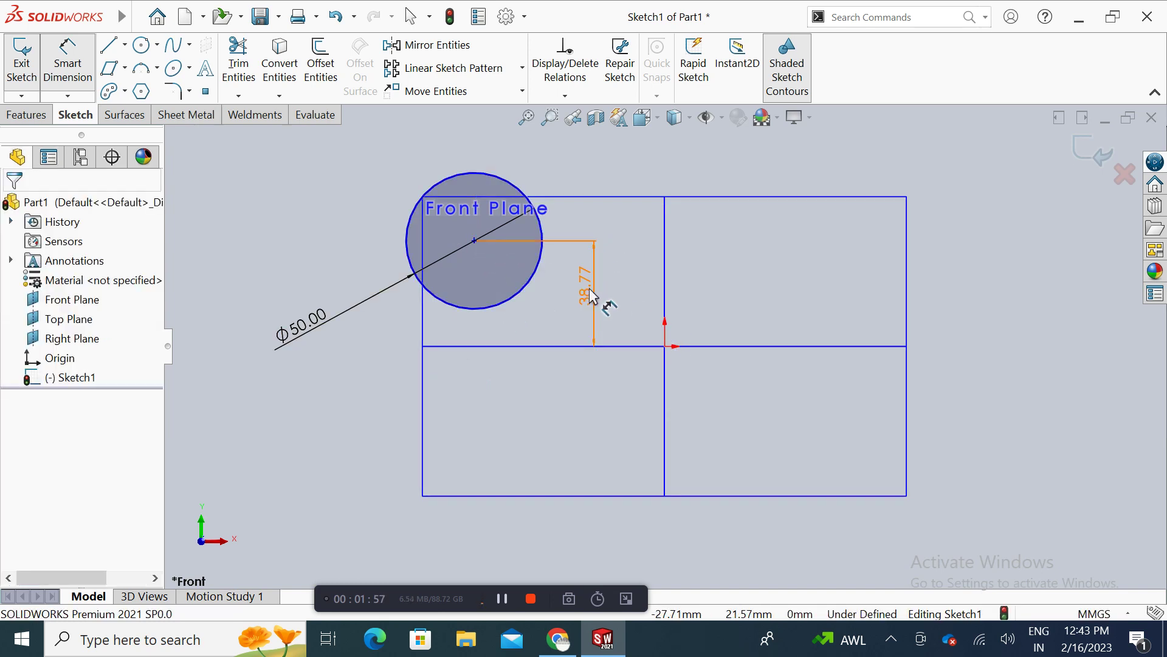
click(589, 288)
key(Delete)
key(Escape)
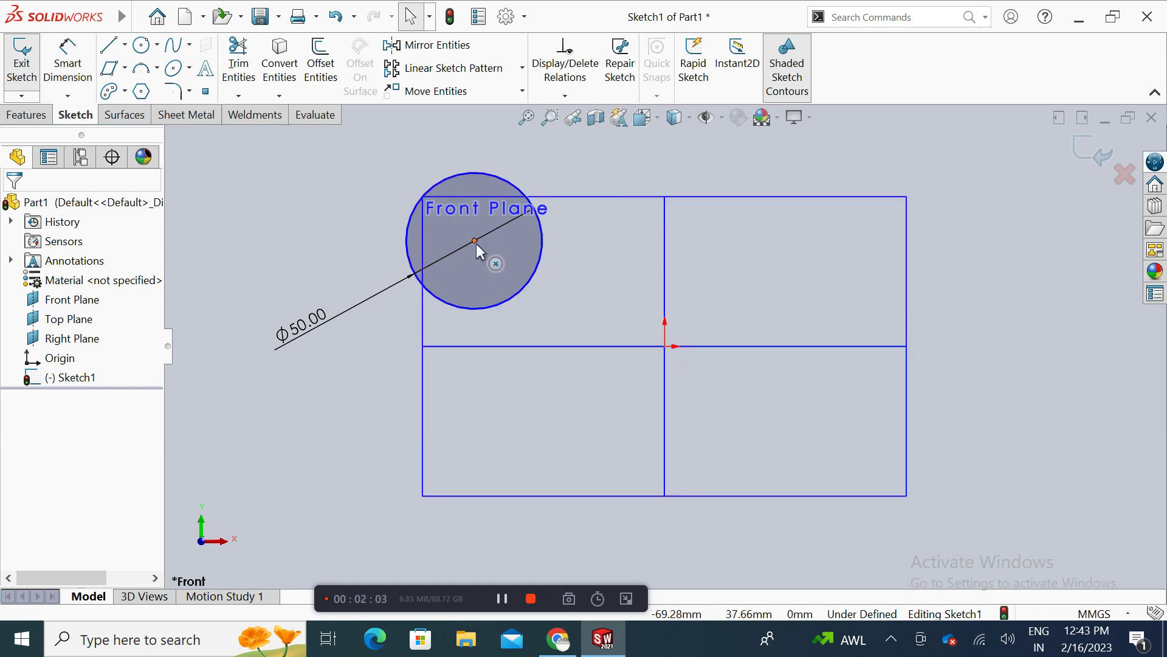
Step: Move the circle's centre onto the origin, undo the move and clear the selection
drag(476, 242, 664, 346)
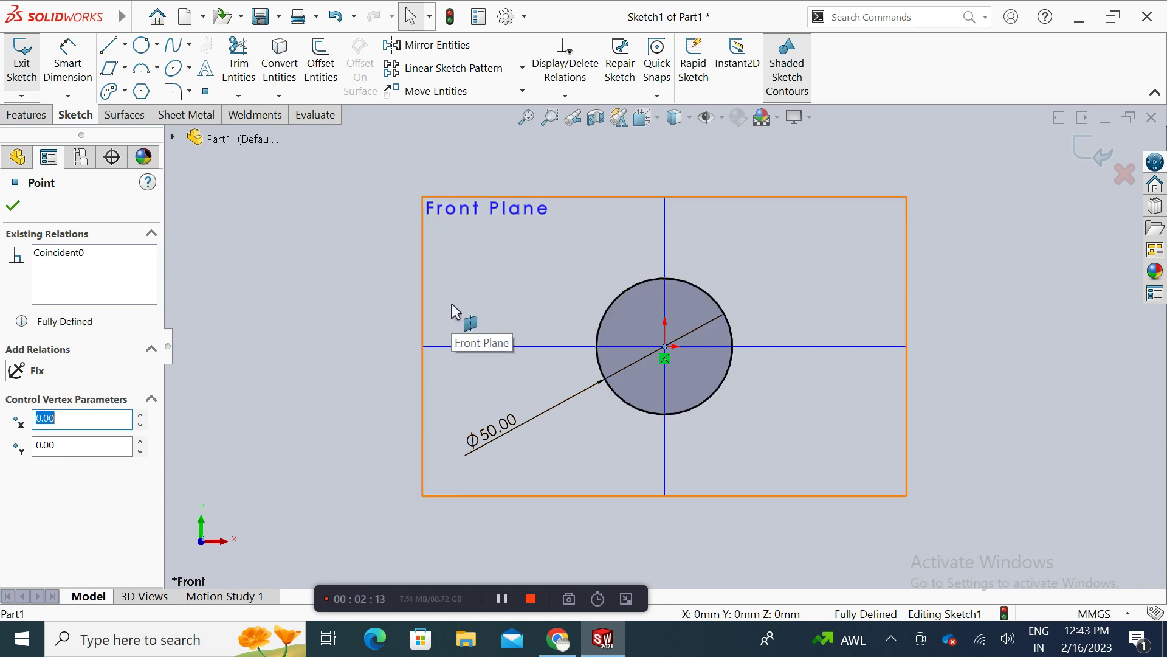
key(ctrl+z)
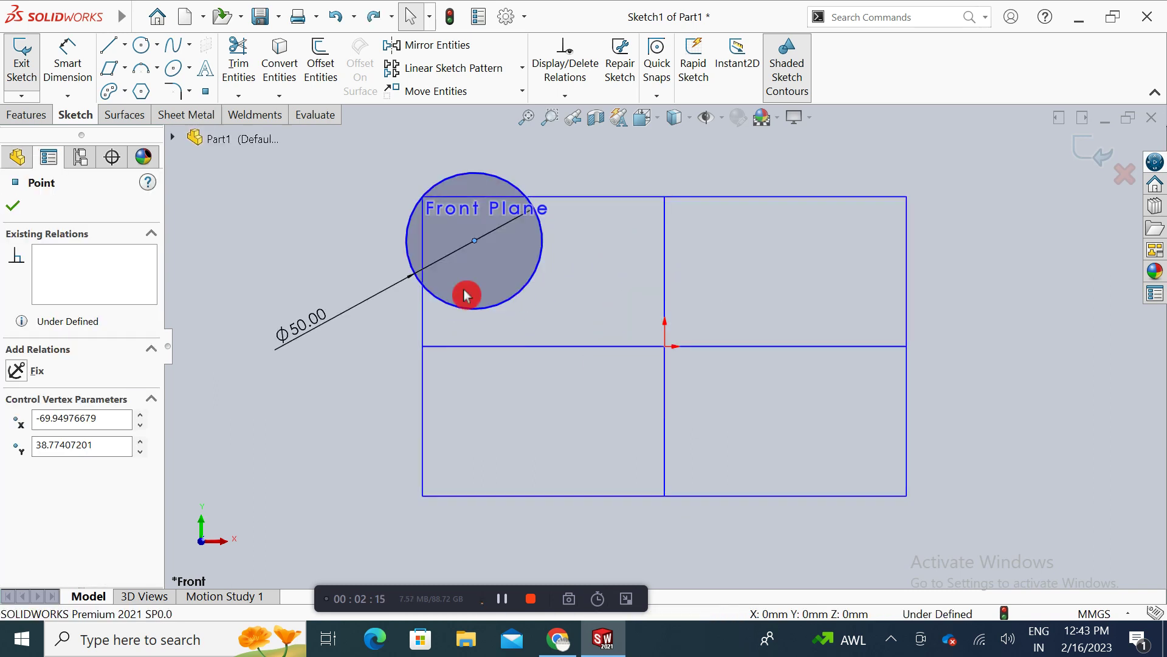
click(372, 203)
click(448, 242)
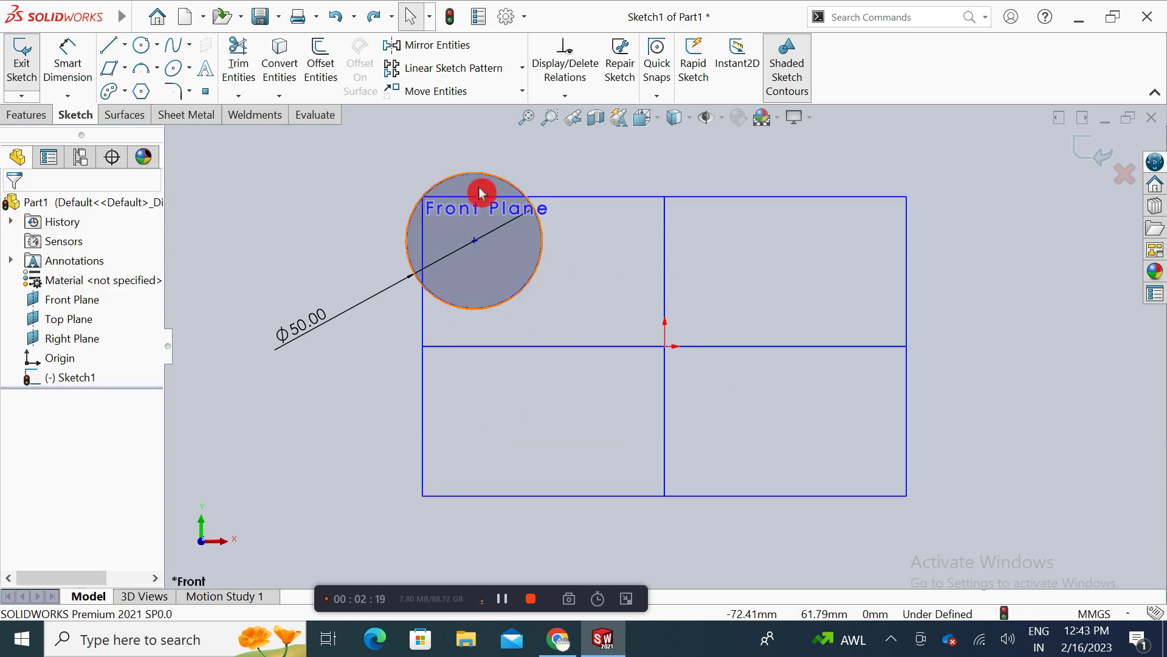
Step: Add a Fix relation to the dimensioned circle and deselect it
click(460, 177)
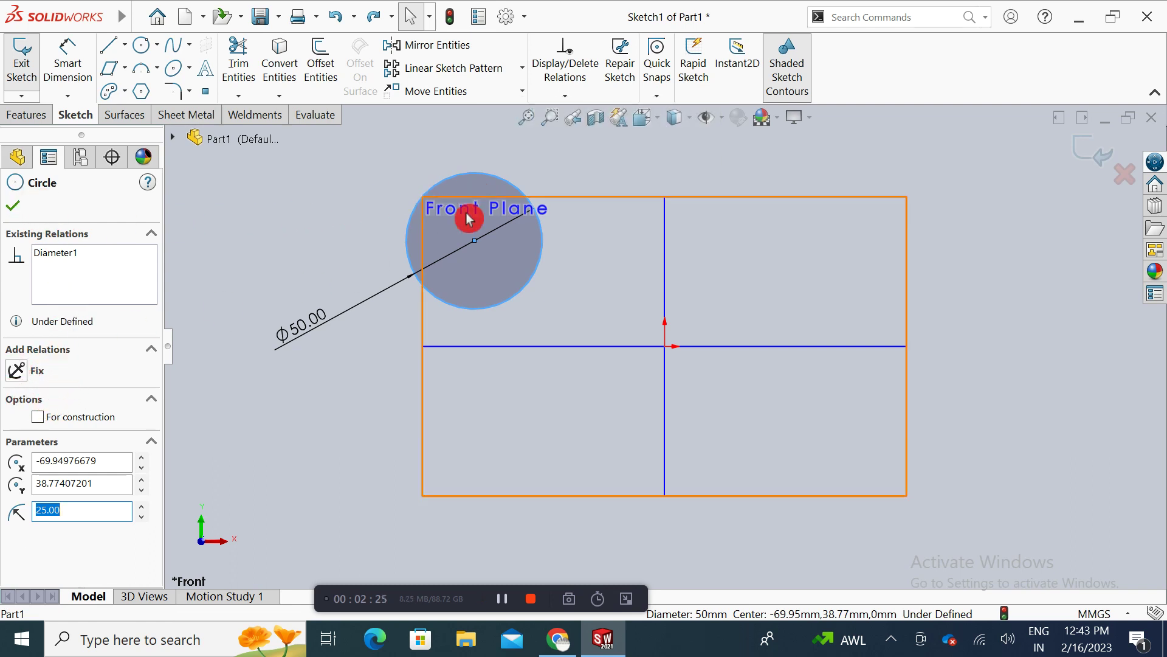
click(366, 334)
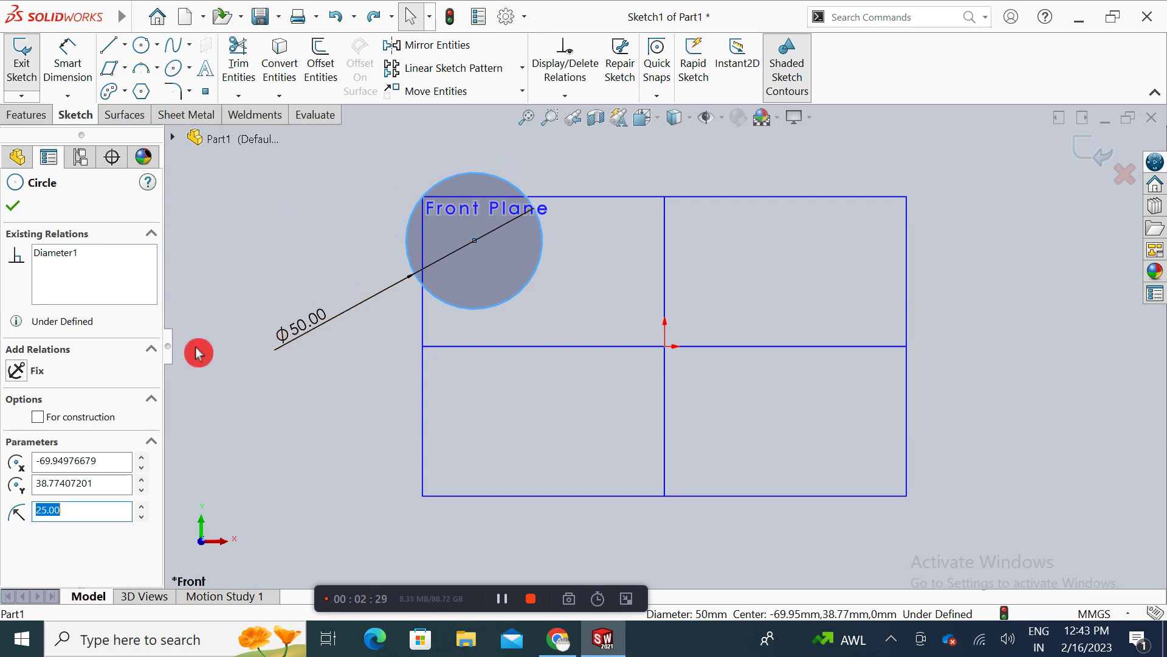
click(27, 382)
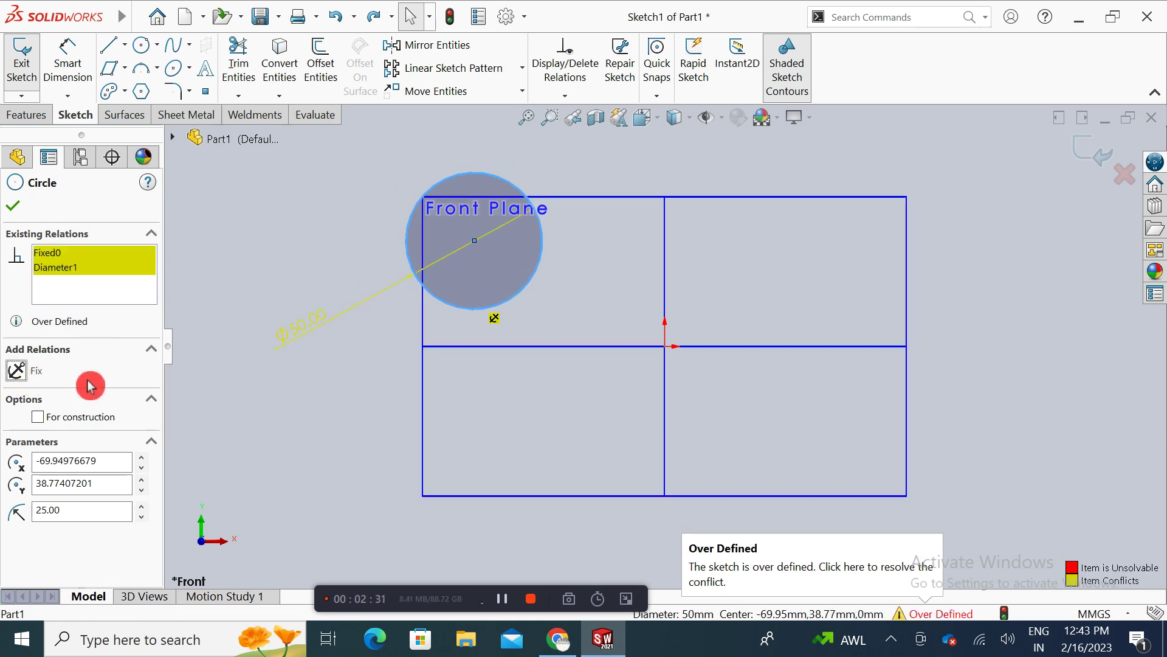
click(287, 418)
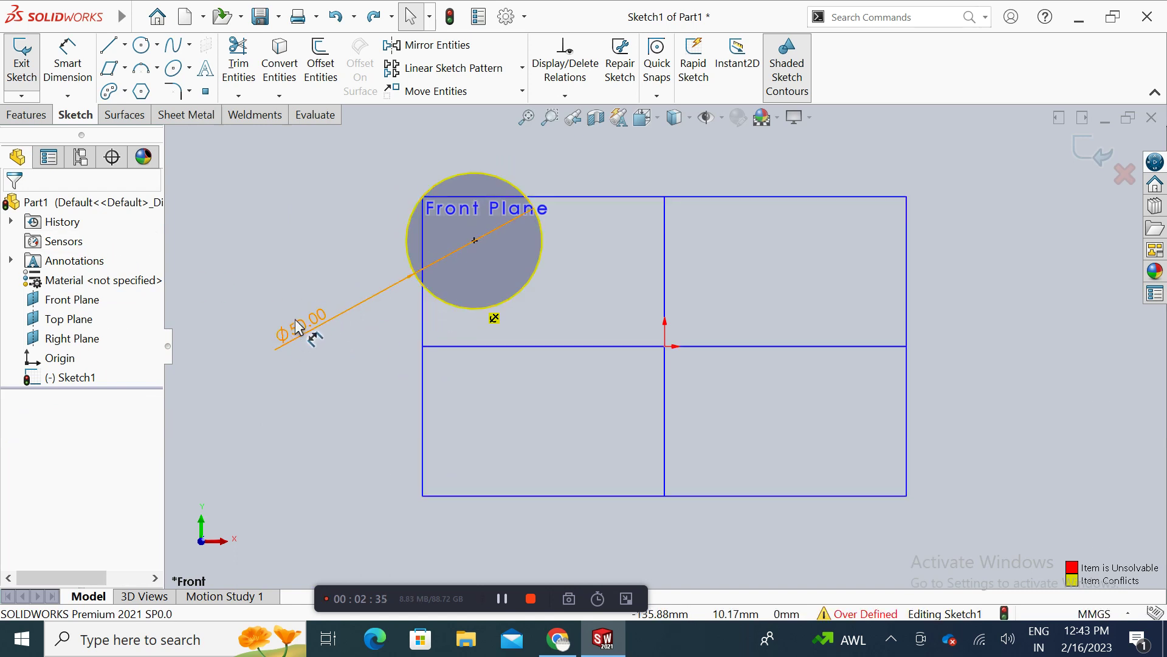
Step: Delete the fixed circle's diameter dimension and try to move the circle out of place
click(300, 339)
key(Delete)
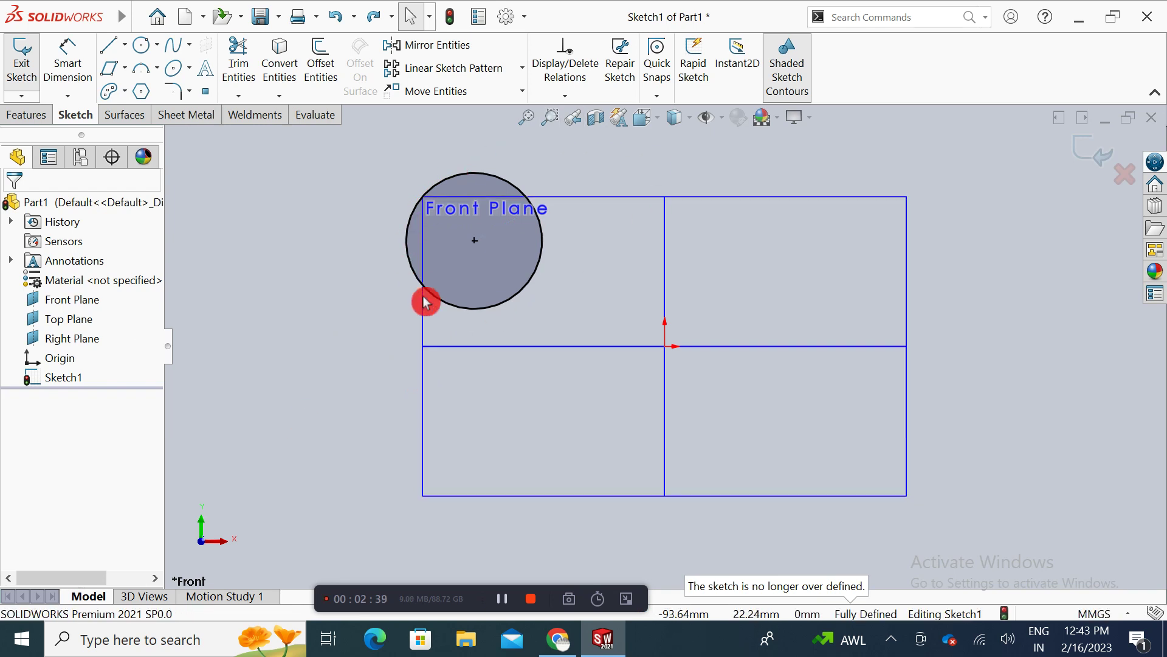
drag(472, 309, 448, 300)
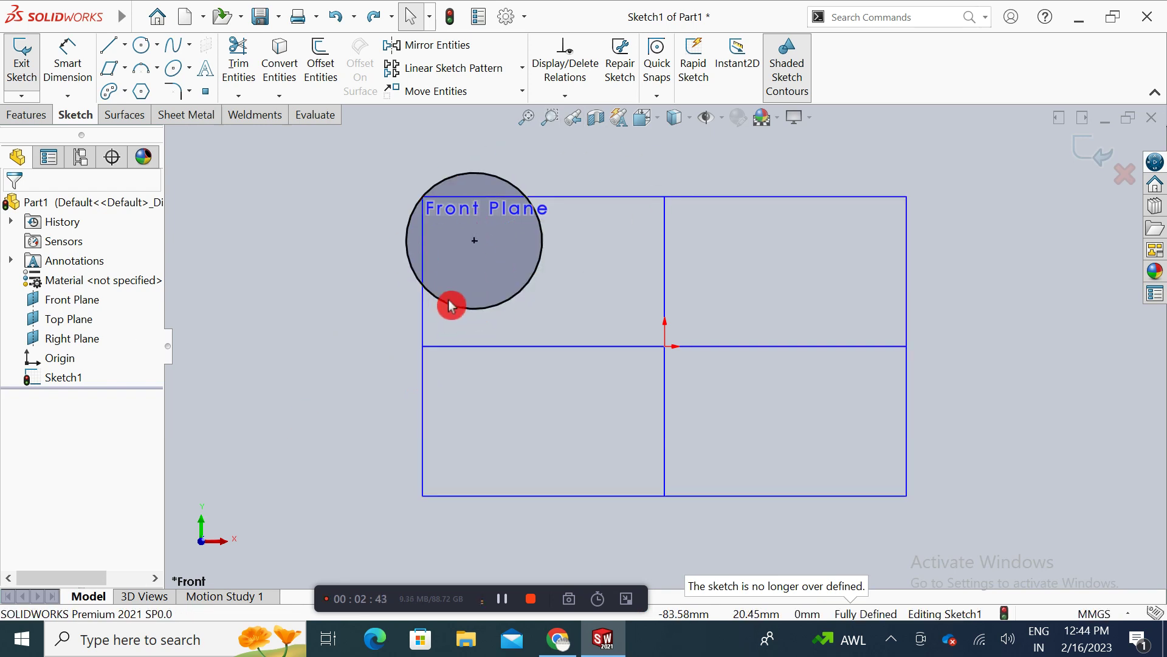
Step: Undo the diameter dimension's deletion and the circle's Fix relation, and clear the selection
key(ctrl+z)
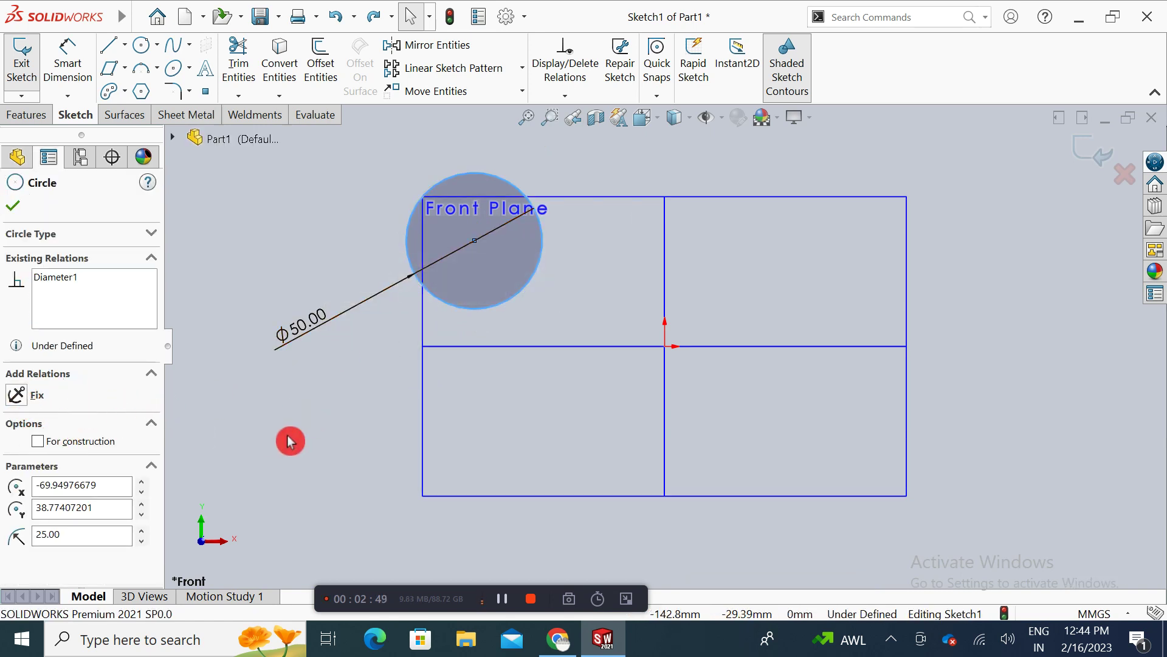
click(290, 440)
mouse_move(489, 257)
mouse_down()
mouse_move(477, 237)
mouse_move(485, 261)
mouse_up()
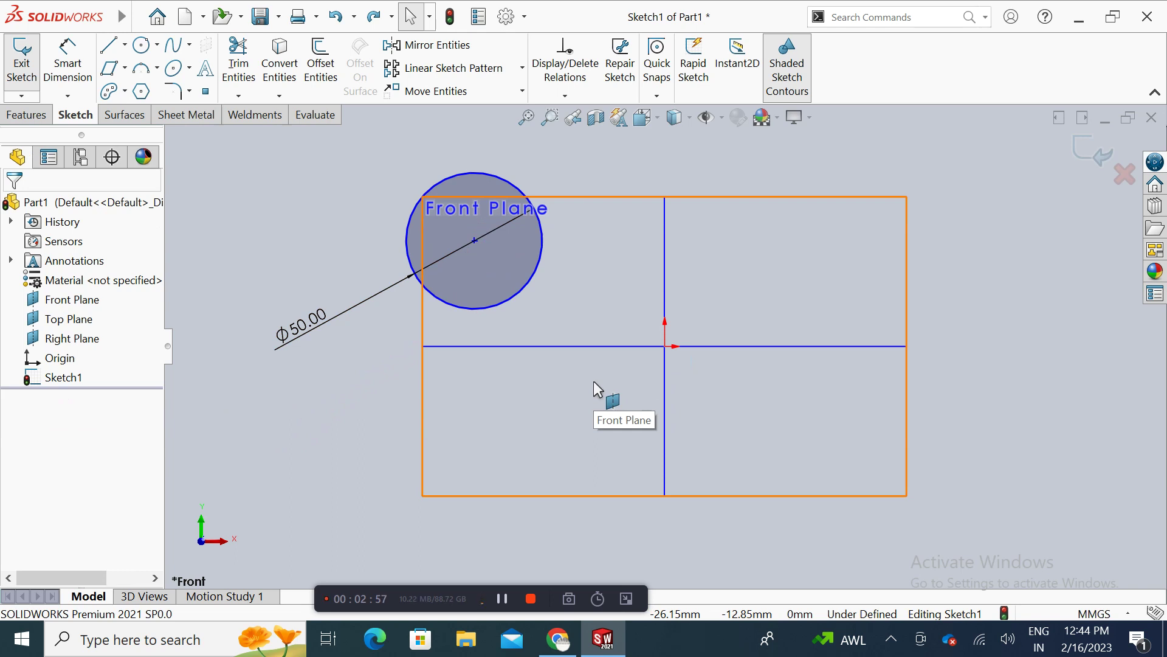
drag(512, 156, 585, 114)
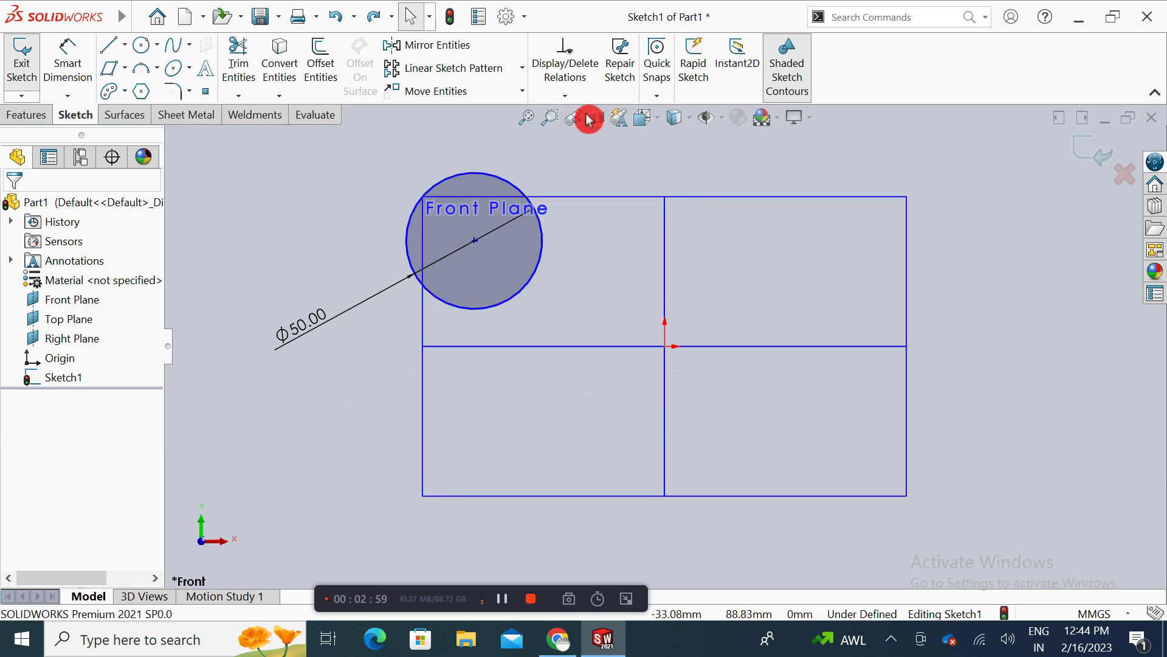
Step: Add a Coincident relation between the circle's centre point and the origin, and accept it
click(568, 96)
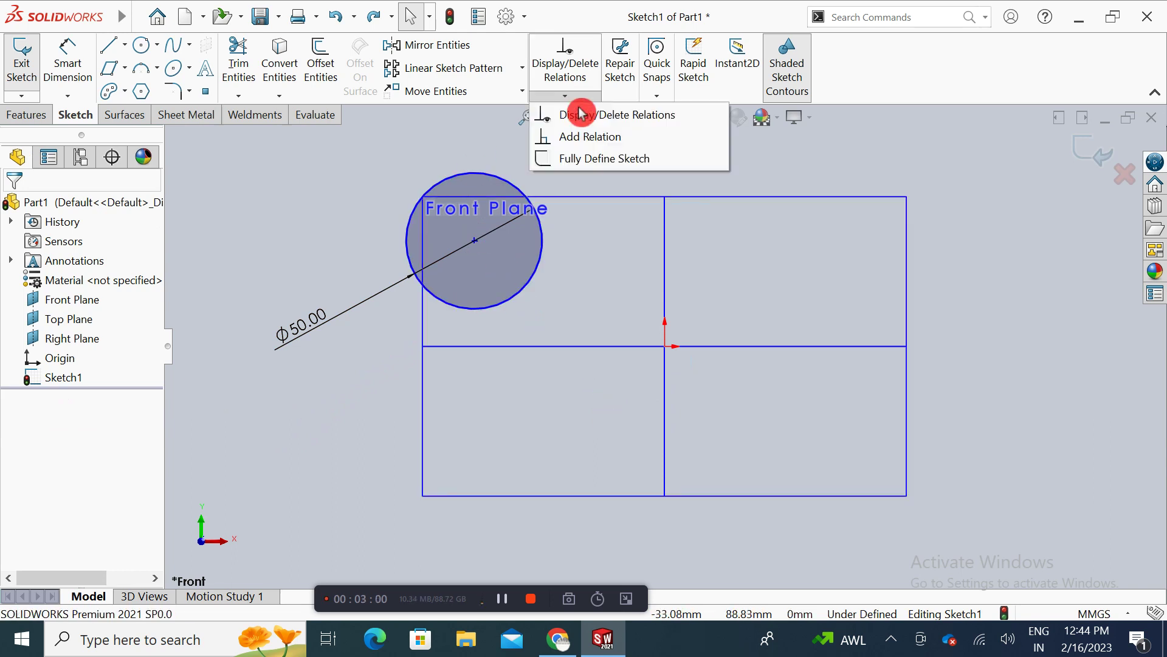
click(604, 146)
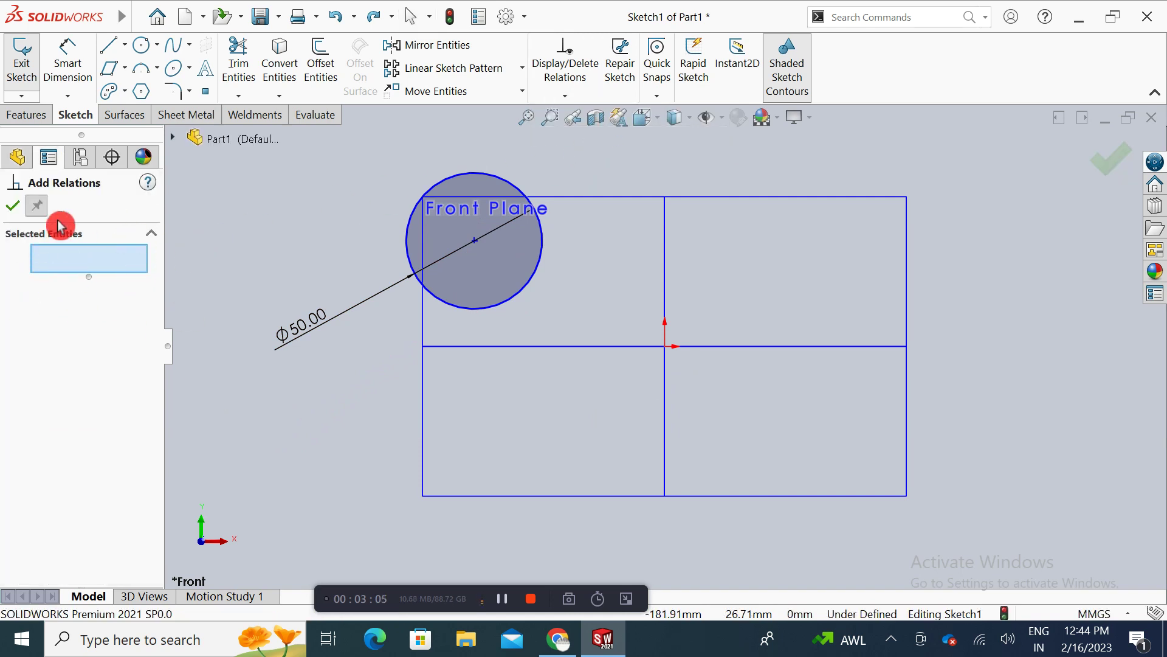
click(475, 241)
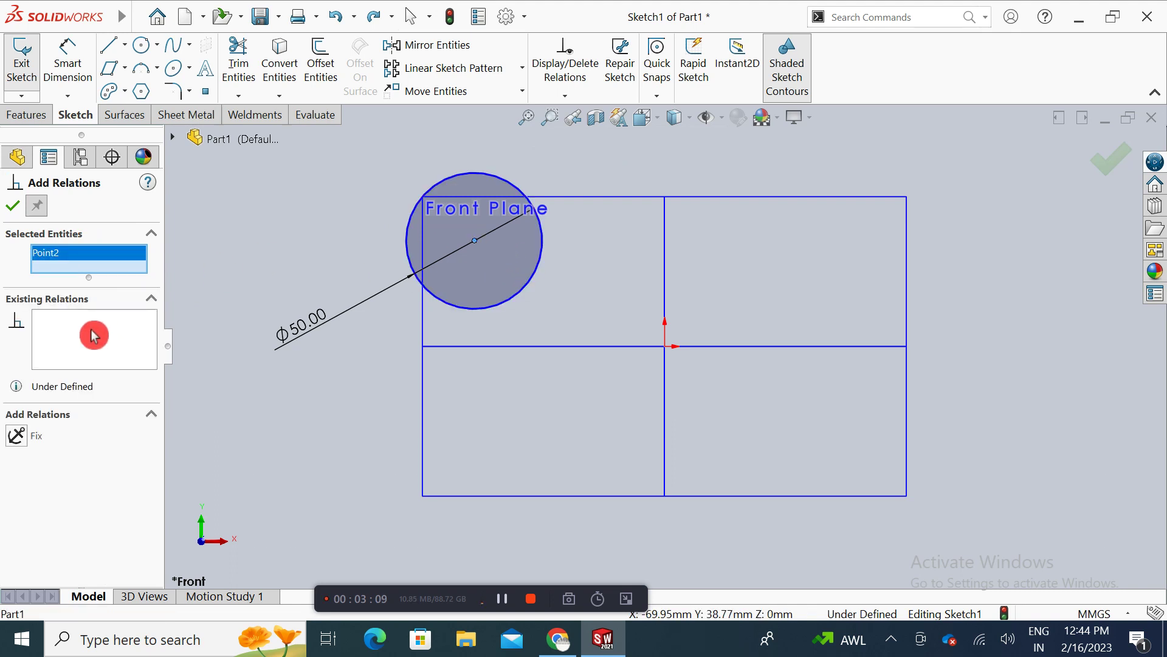
click(665, 347)
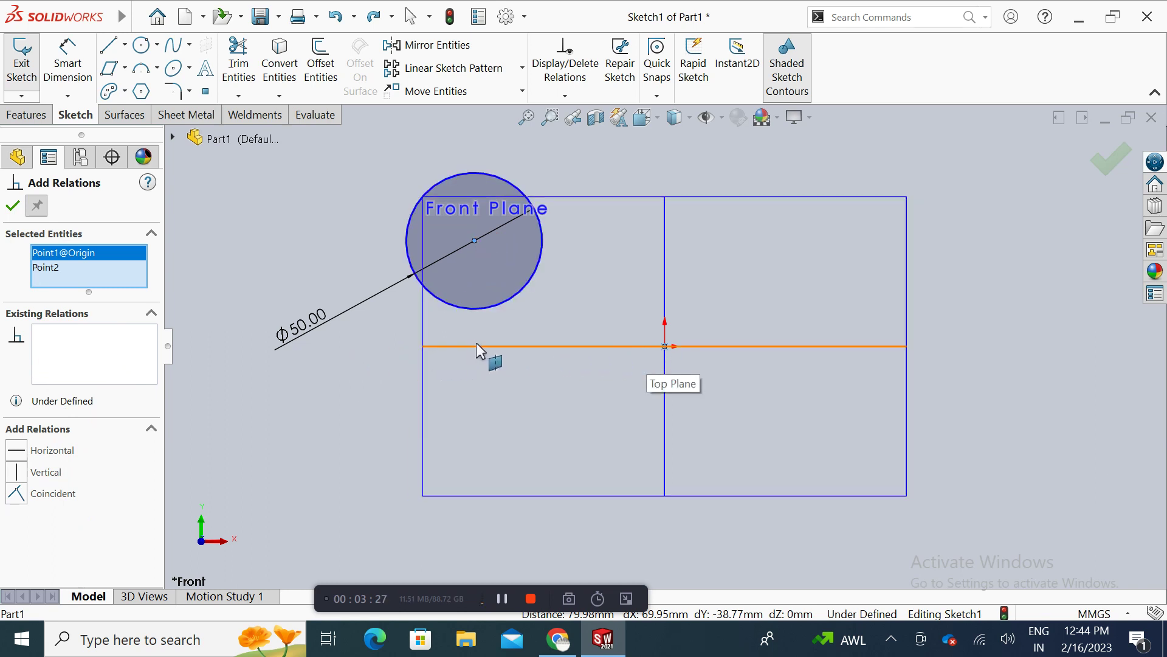
click(23, 491)
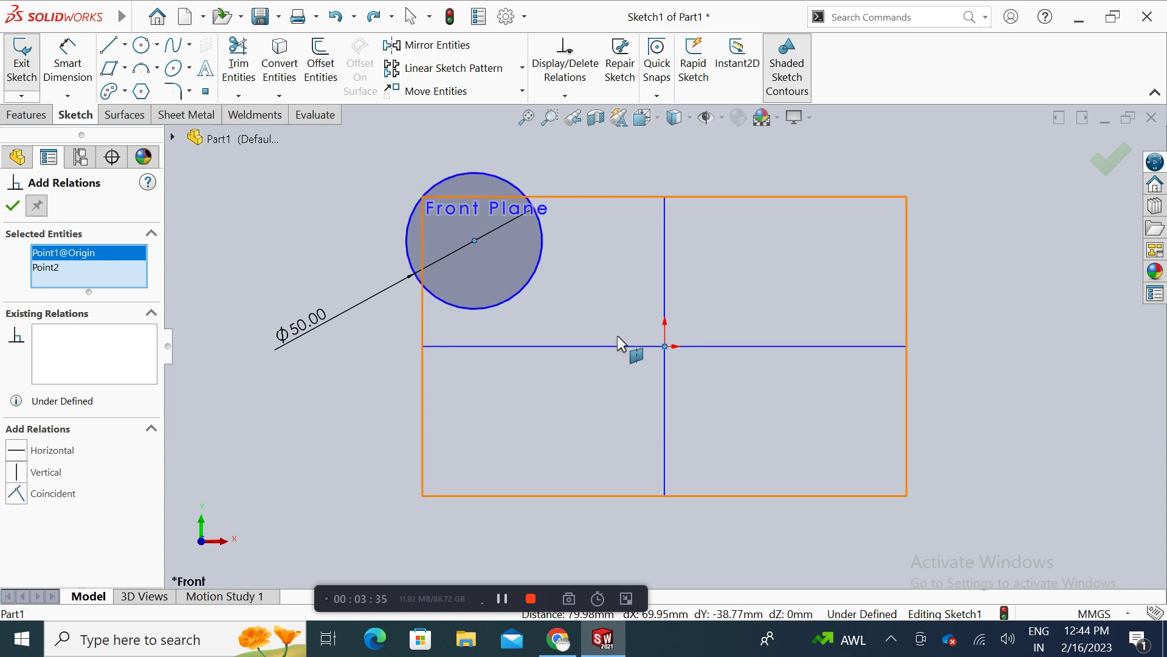
click(17, 493)
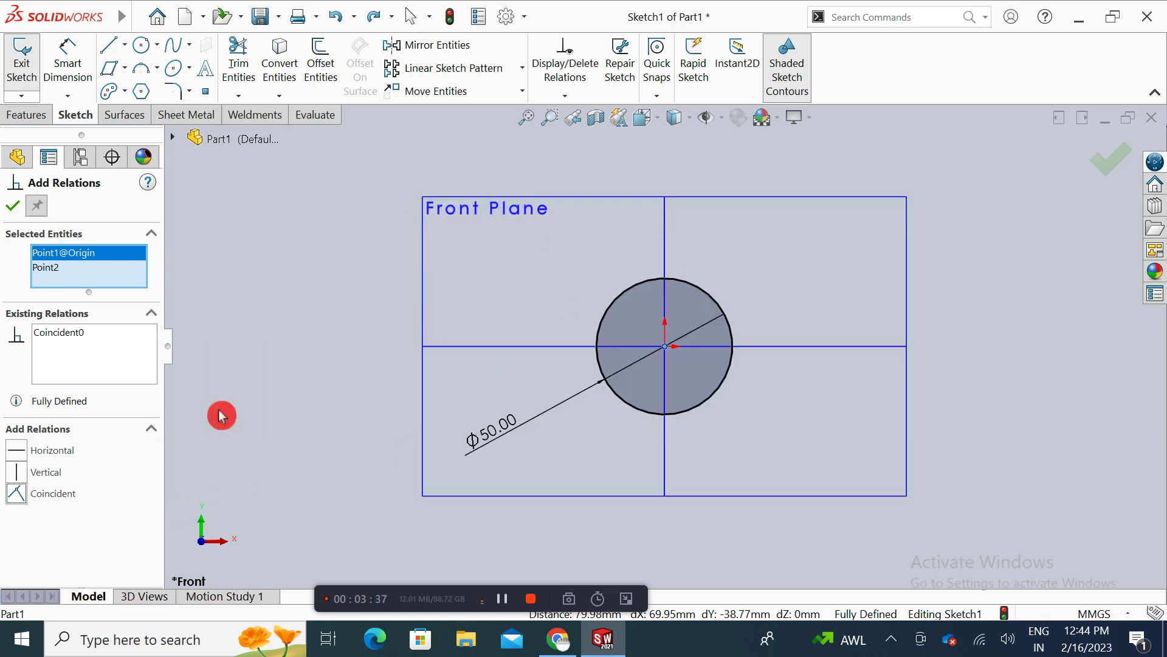
click(23, 209)
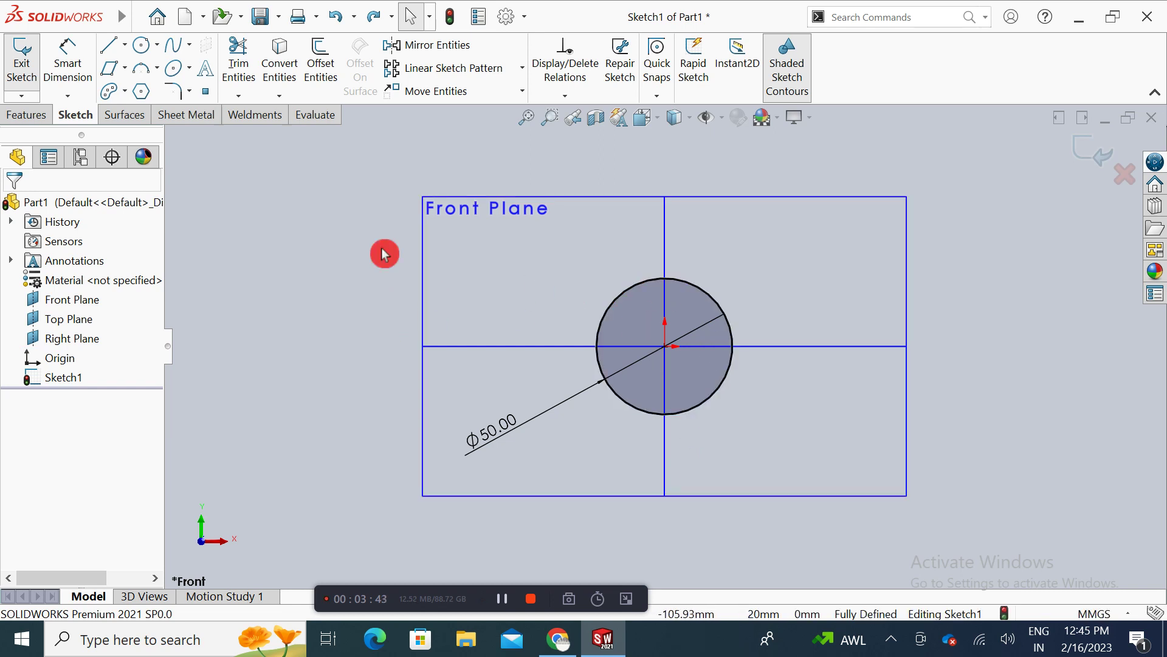
Step: Sketch a second, smaller circle outside the Front Plane's outline, up and to the left of the dimensioned circle
click(142, 45)
click(347, 219)
key(Escape)
click(314, 432)
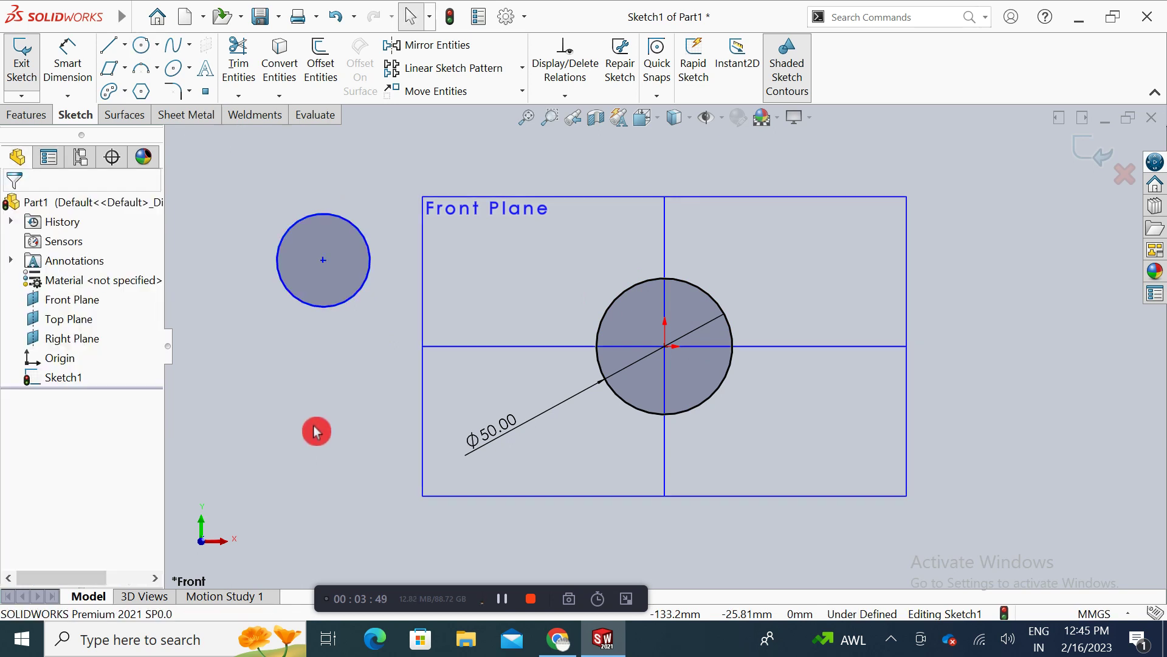
click(337, 399)
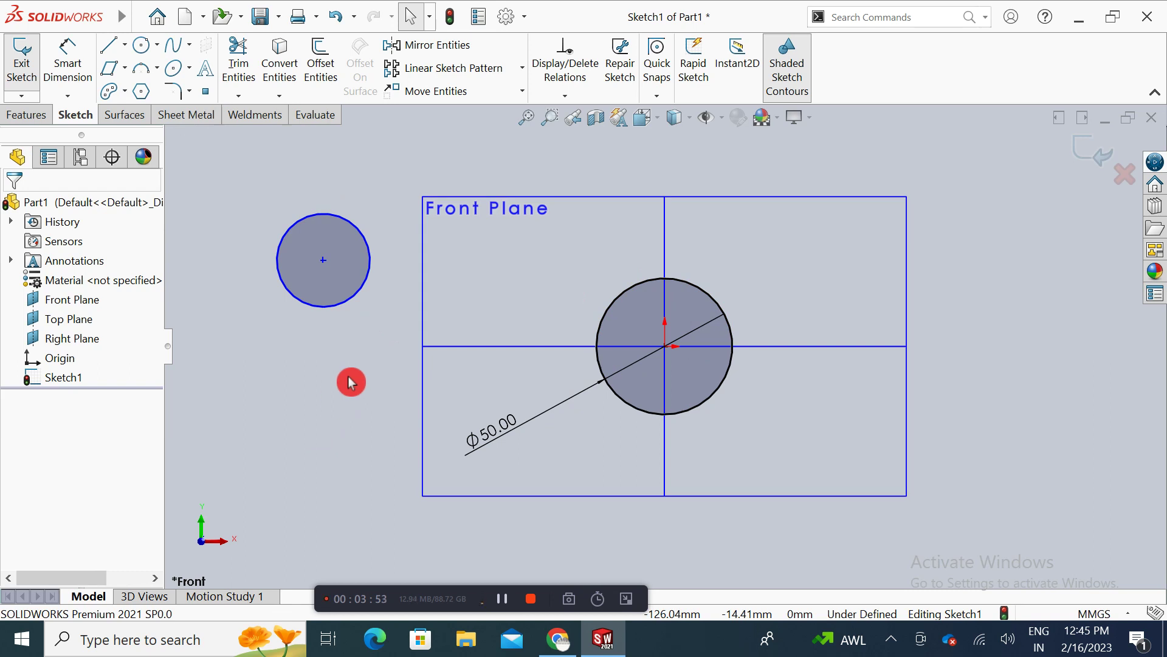
Step: Add a Tangent relation between the small circle and the 50 mm circle
click(575, 98)
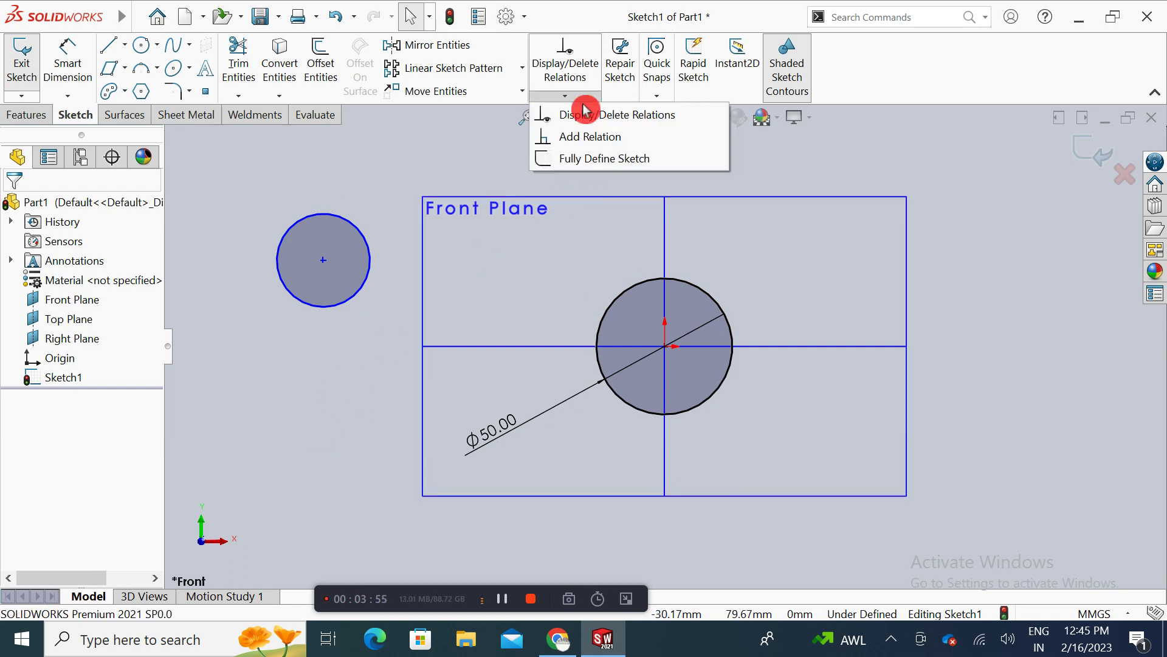
click(588, 138)
click(370, 255)
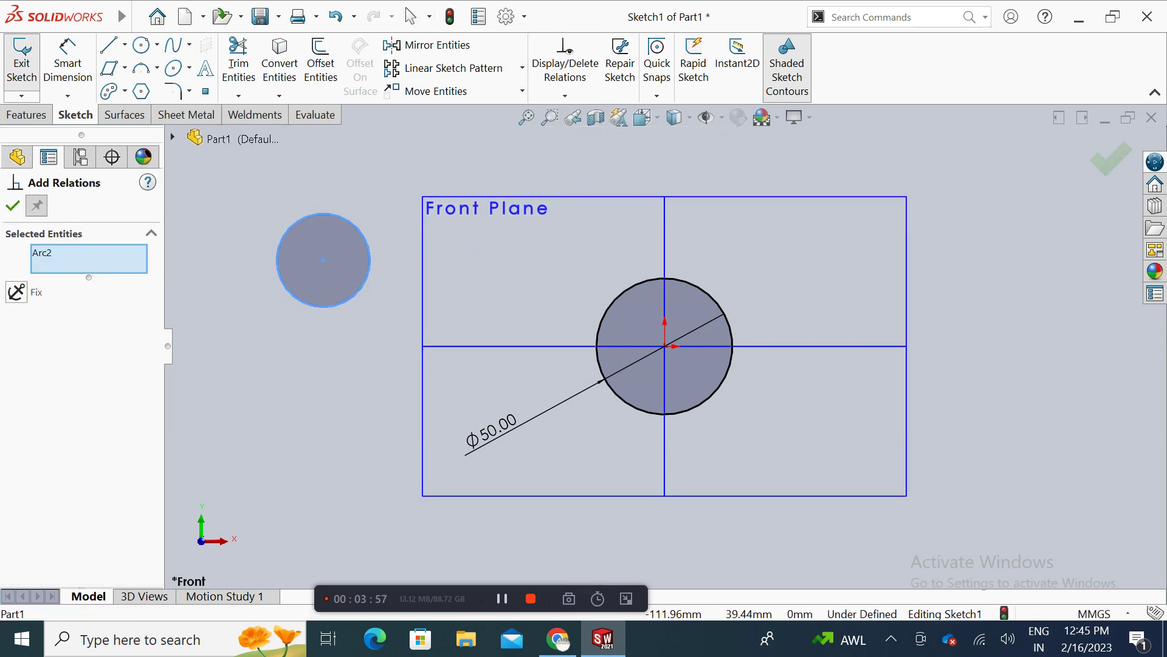
click(623, 300)
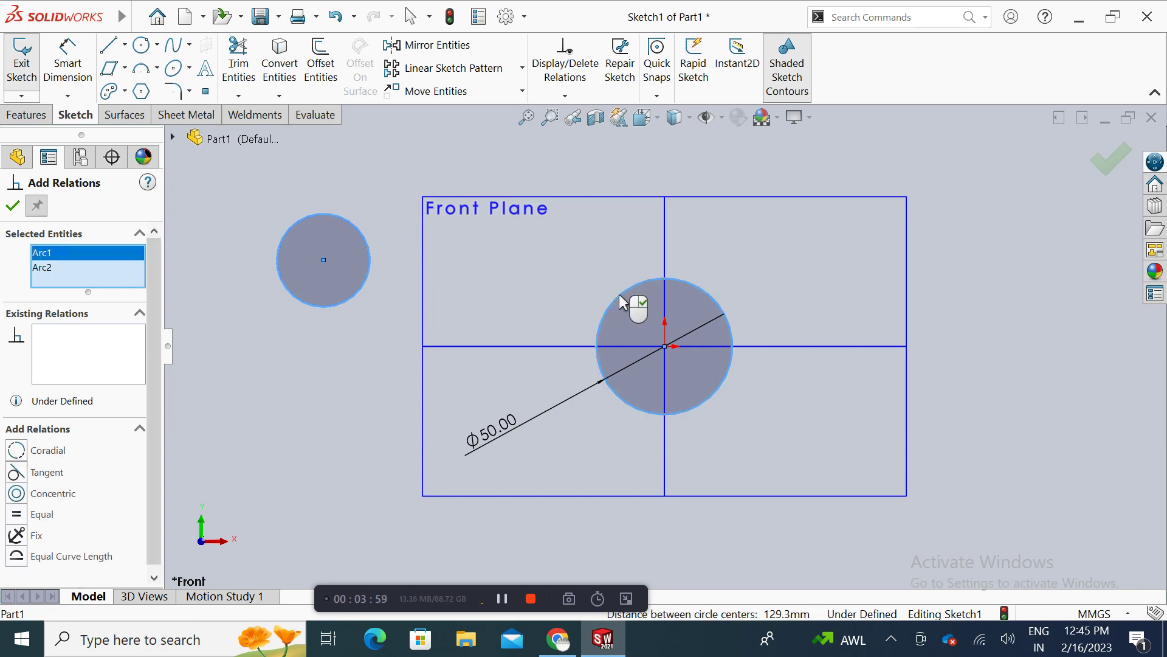
click(77, 287)
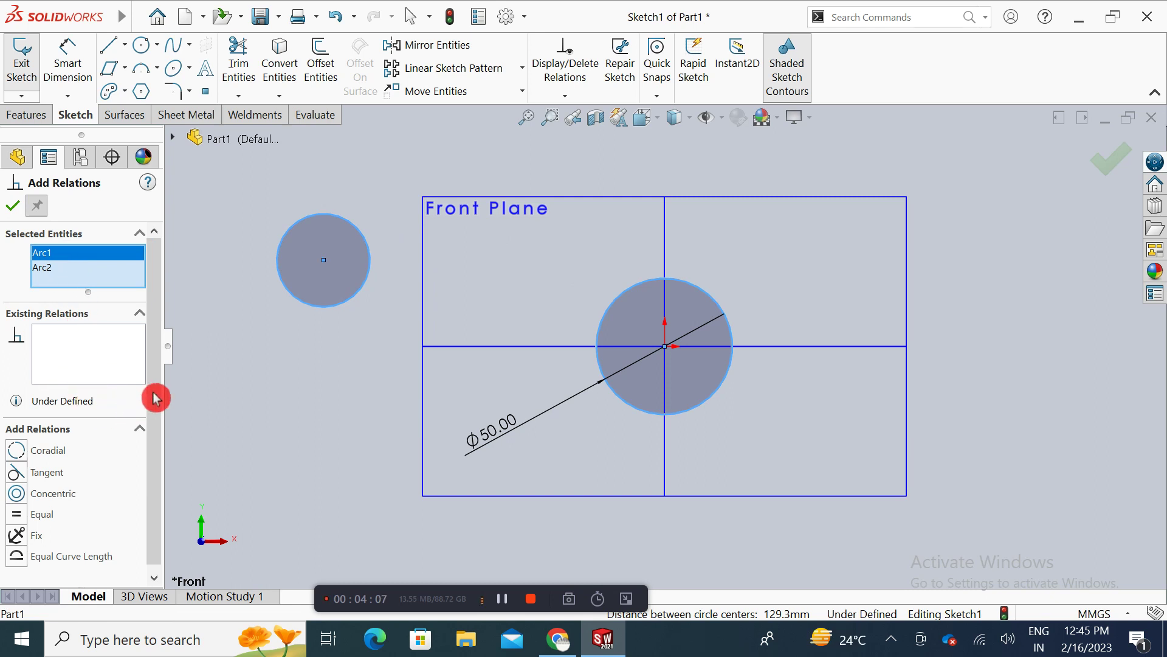
scroll(104, 474, down, 1)
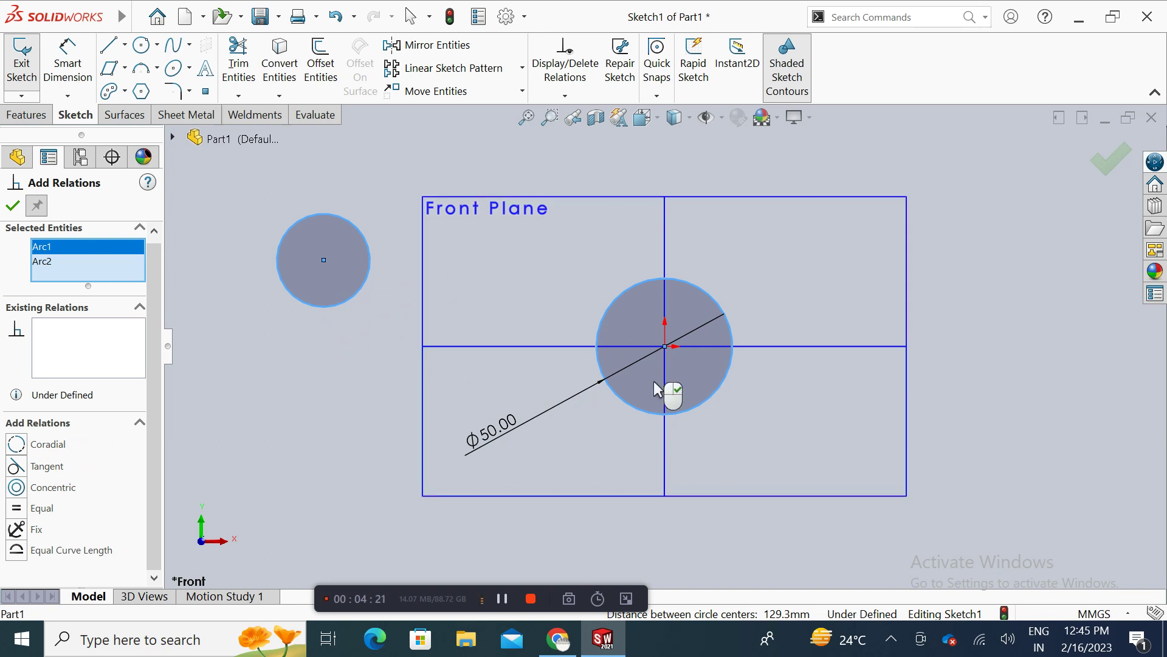
click(32, 457)
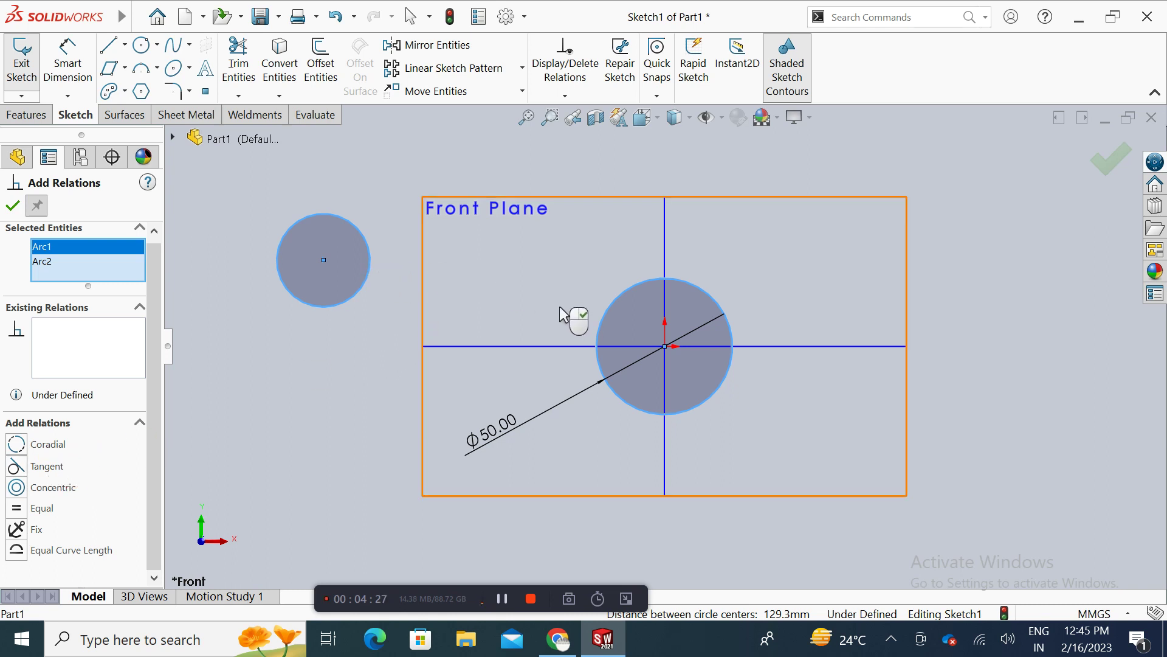
click(27, 469)
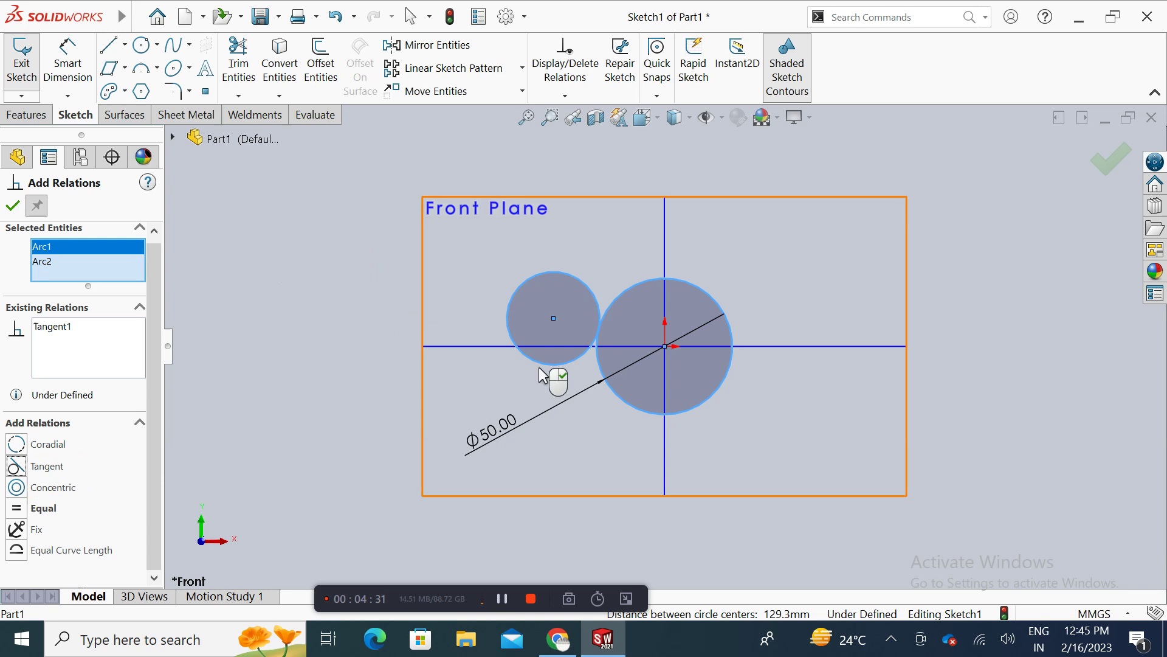
Step: Replace the Tangent relation between the two circles with an Equal relation and accept it
click(40, 486)
click(71, 344)
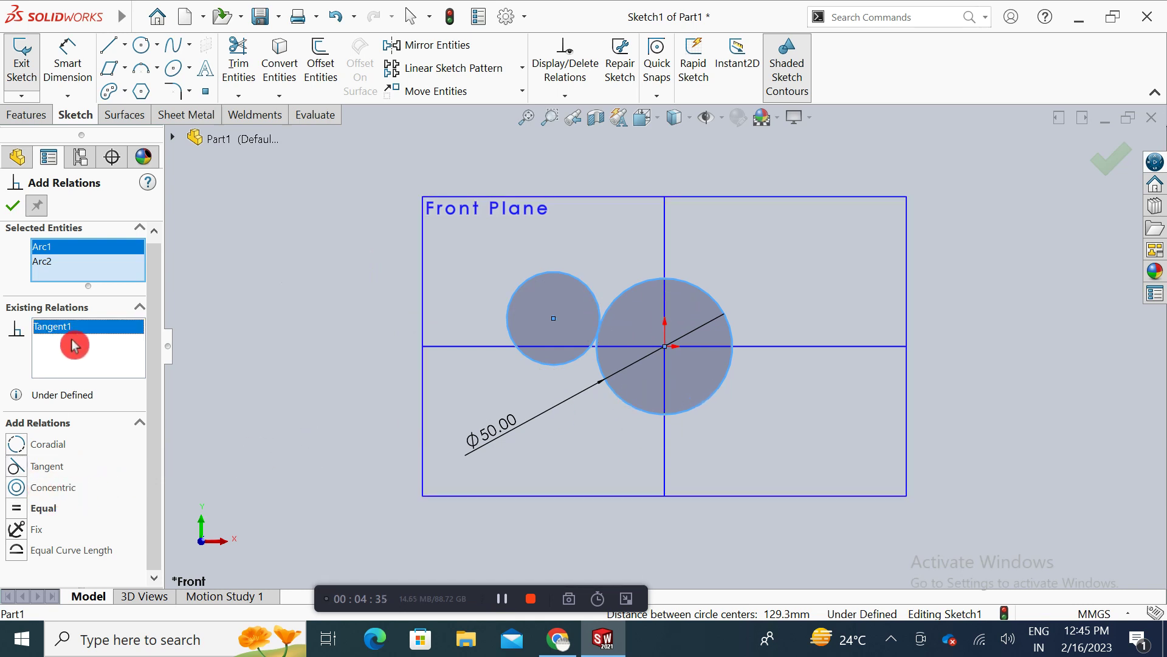
right_click(74, 341)
click(104, 363)
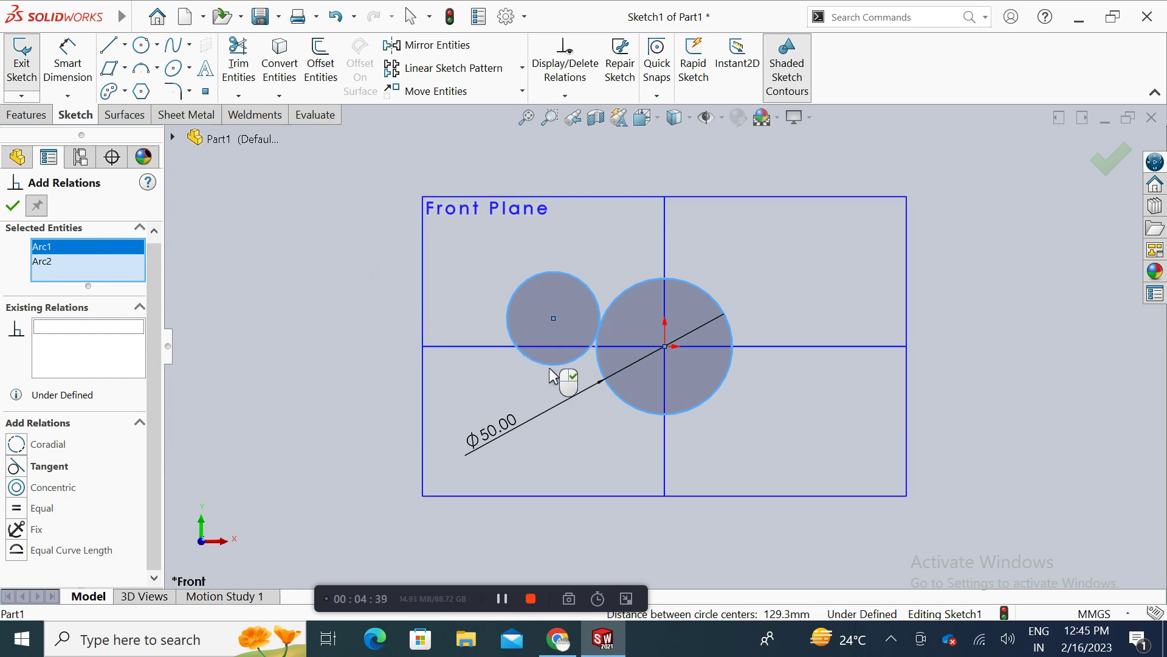
click(63, 516)
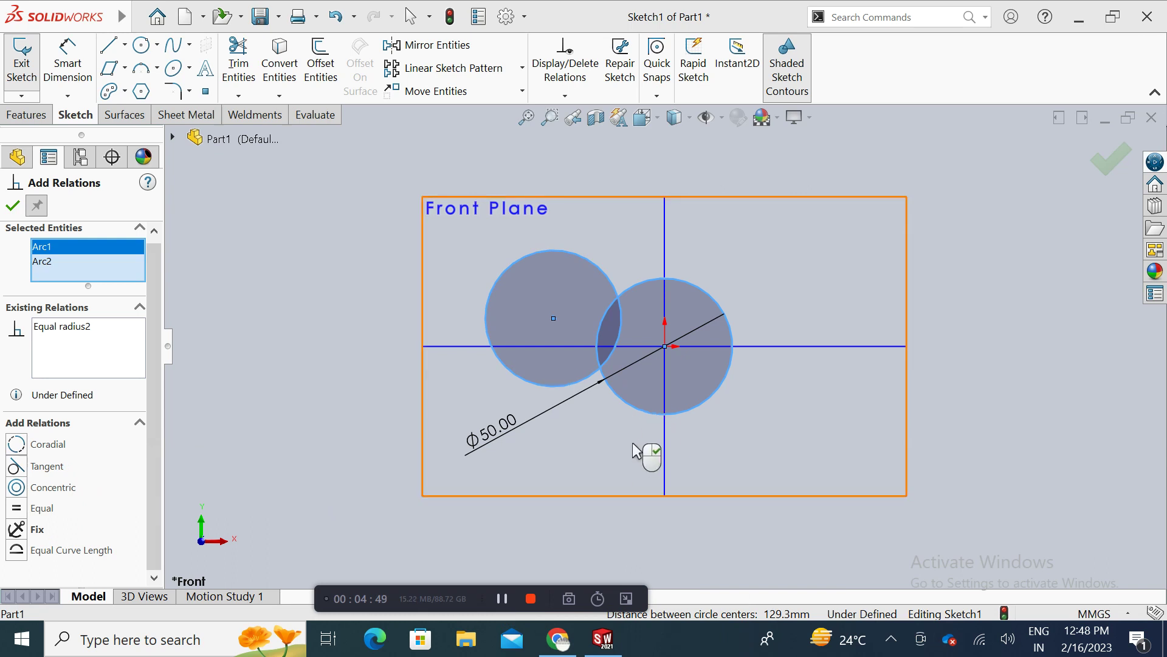
click(60, 513)
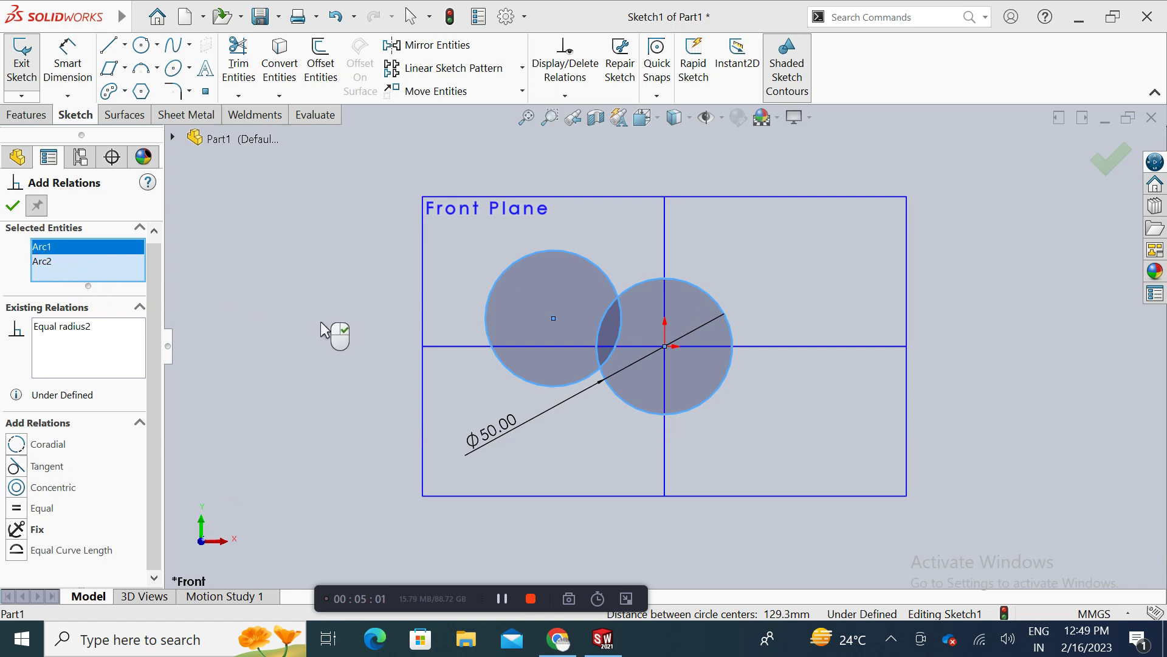
right_click(298, 364)
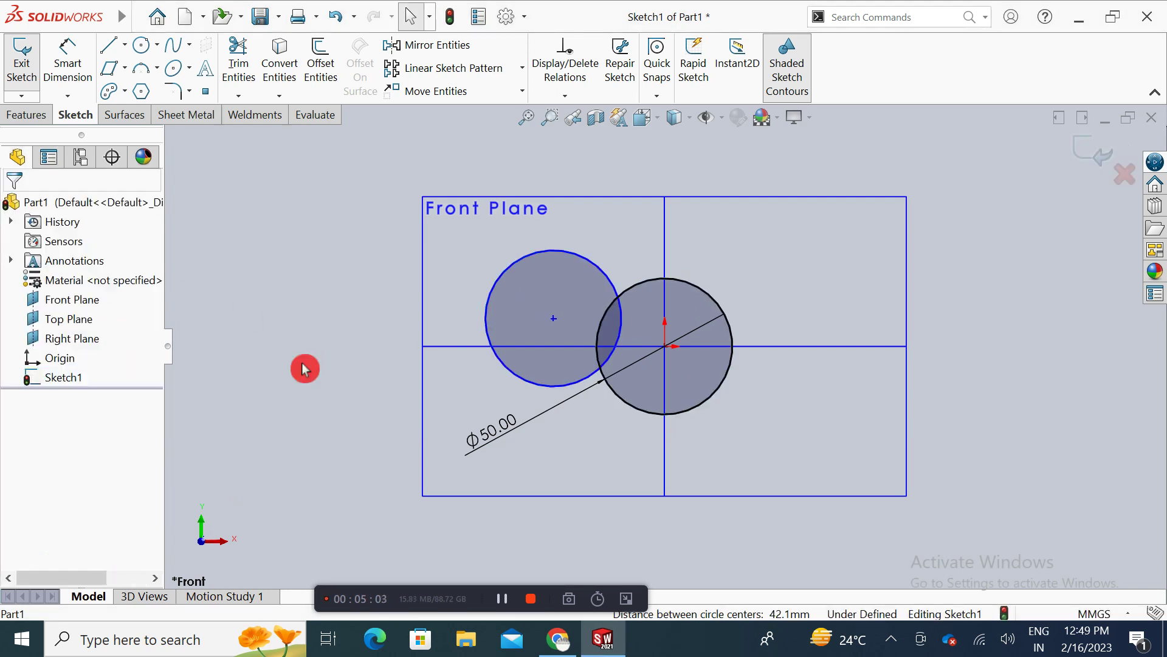
Step: Delete the second circle that is not centred on the origin
click(518, 264)
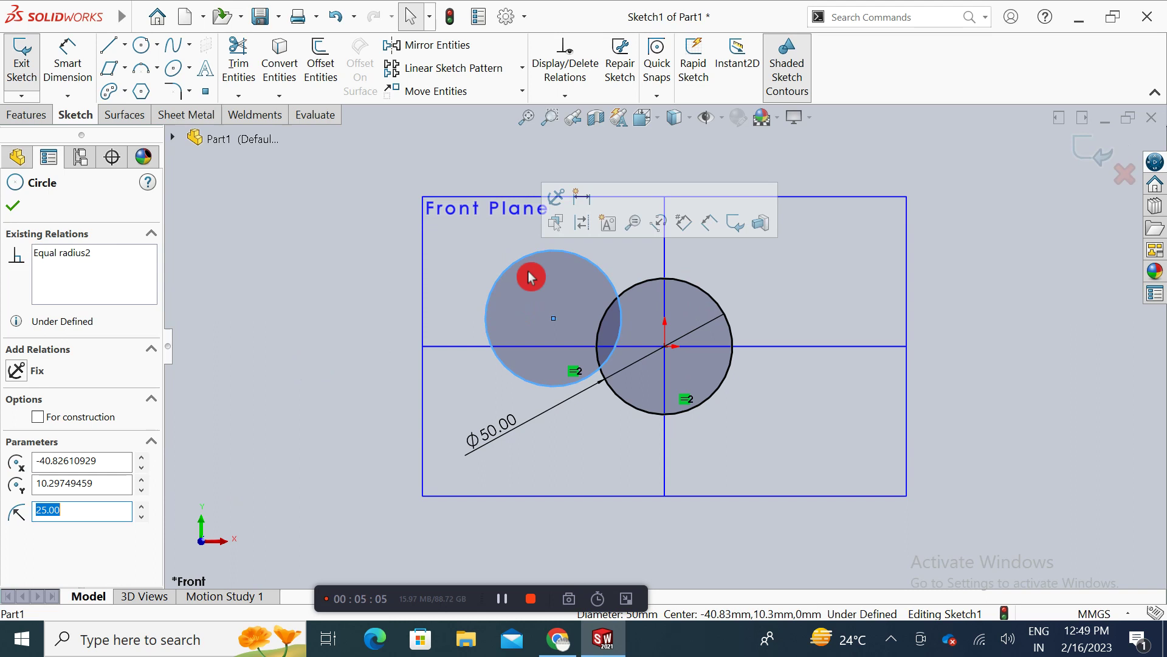
key(Delete)
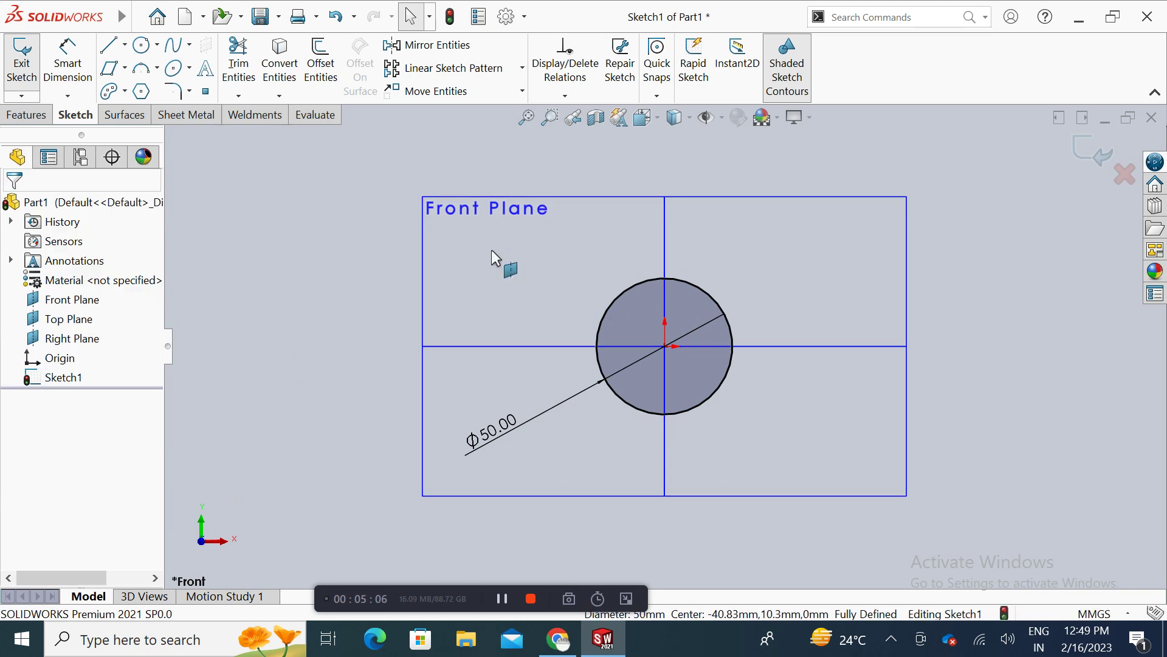
Step: Sketch a slanted line above the circle, rising from outside the Front Plane's left edge to beyond the vertical plane line
click(123, 59)
click(350, 336)
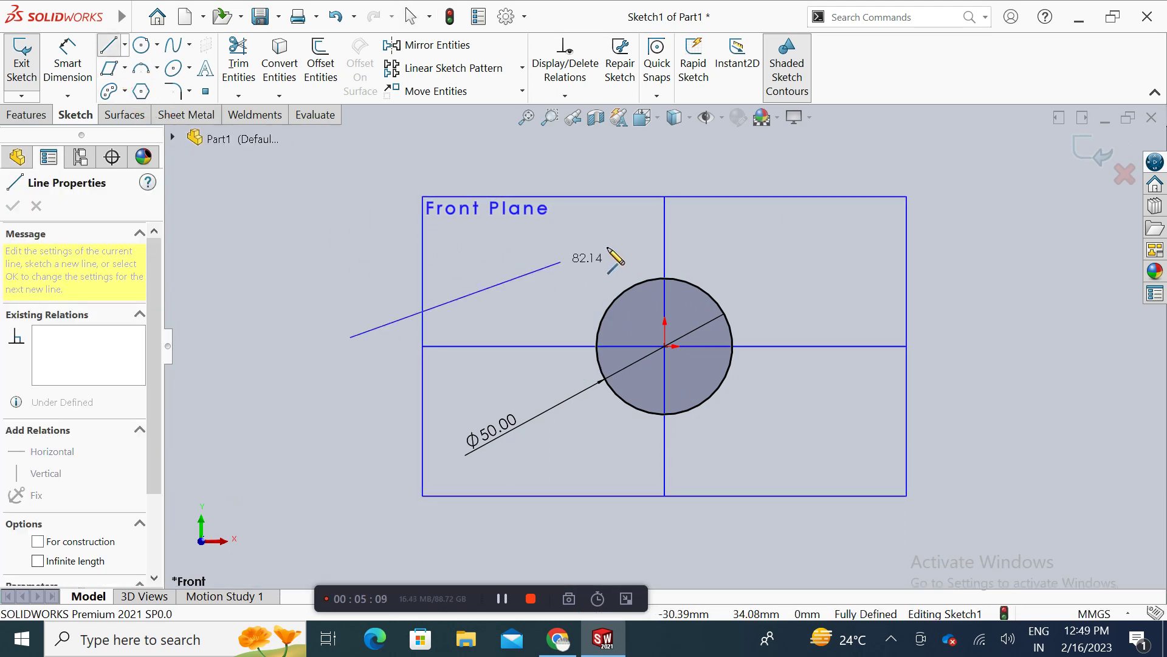
click(718, 219)
key(Escape)
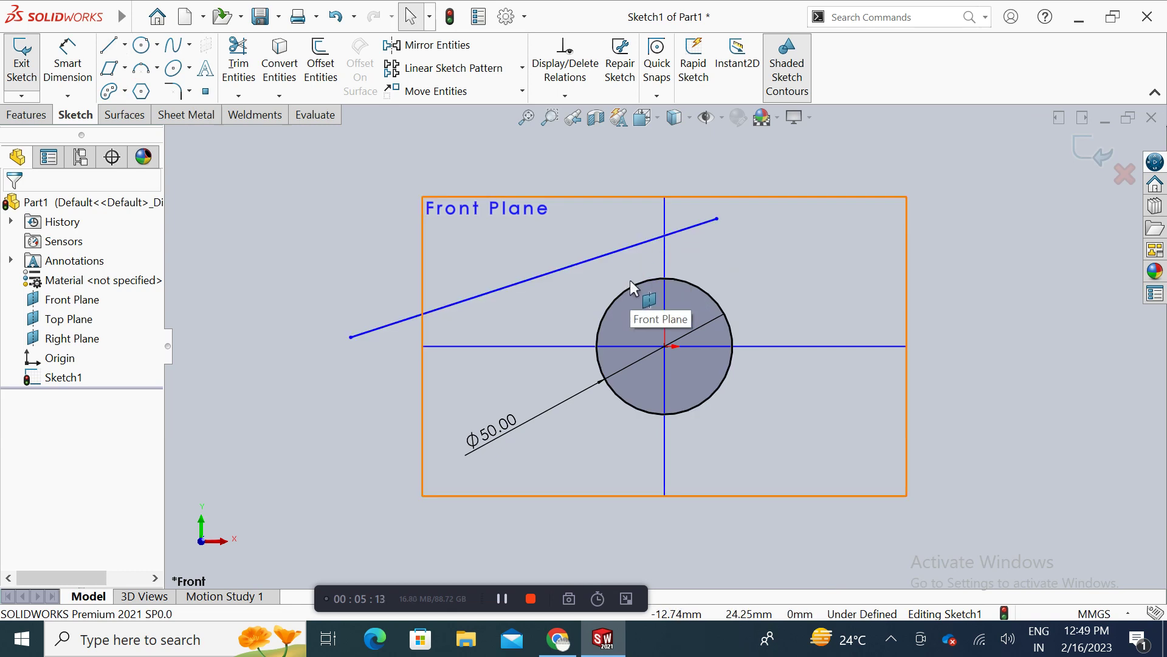
Step: Add a Tangent relation between the circle and the slanted line, and accept it
click(565, 96)
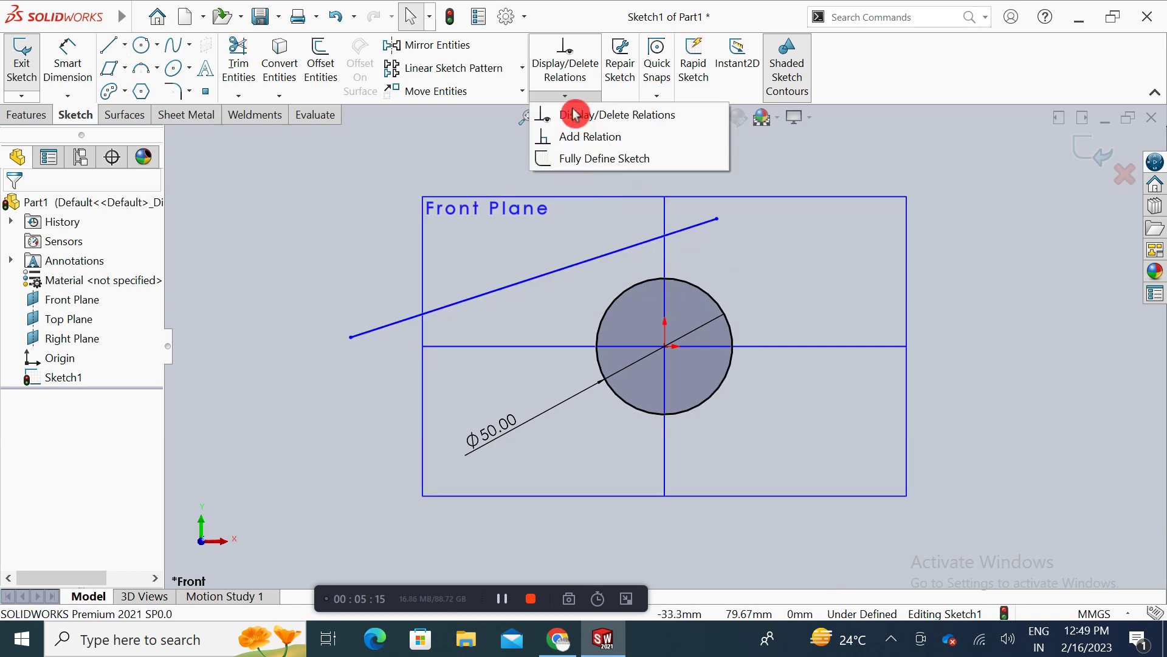
click(578, 137)
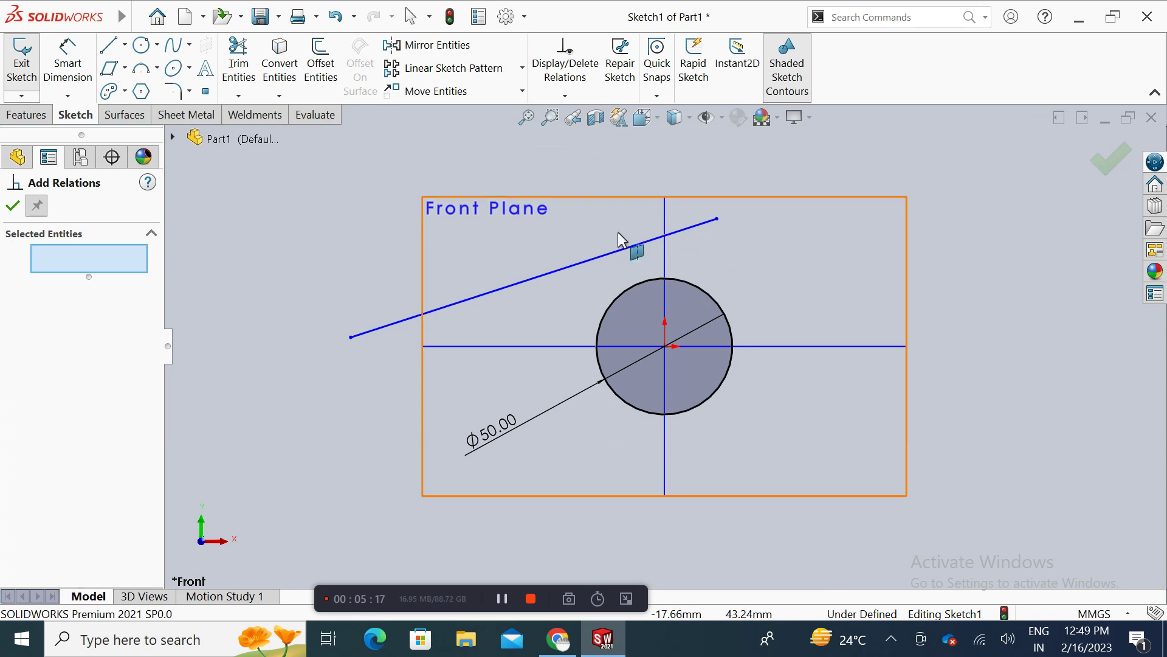
click(624, 291)
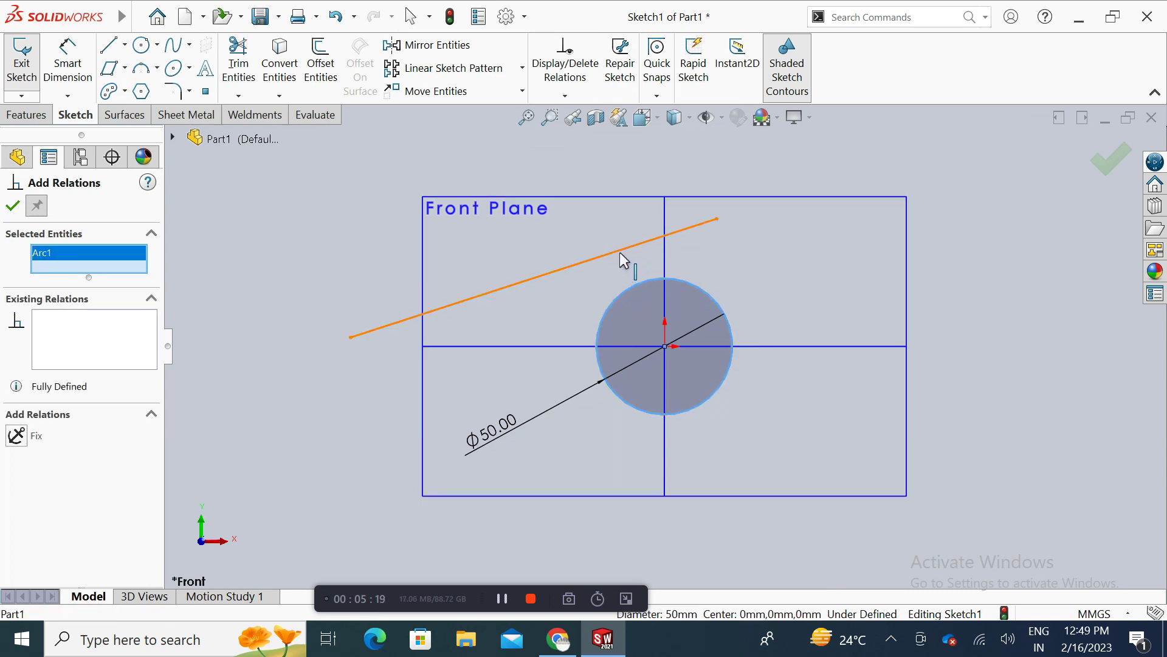
click(621, 251)
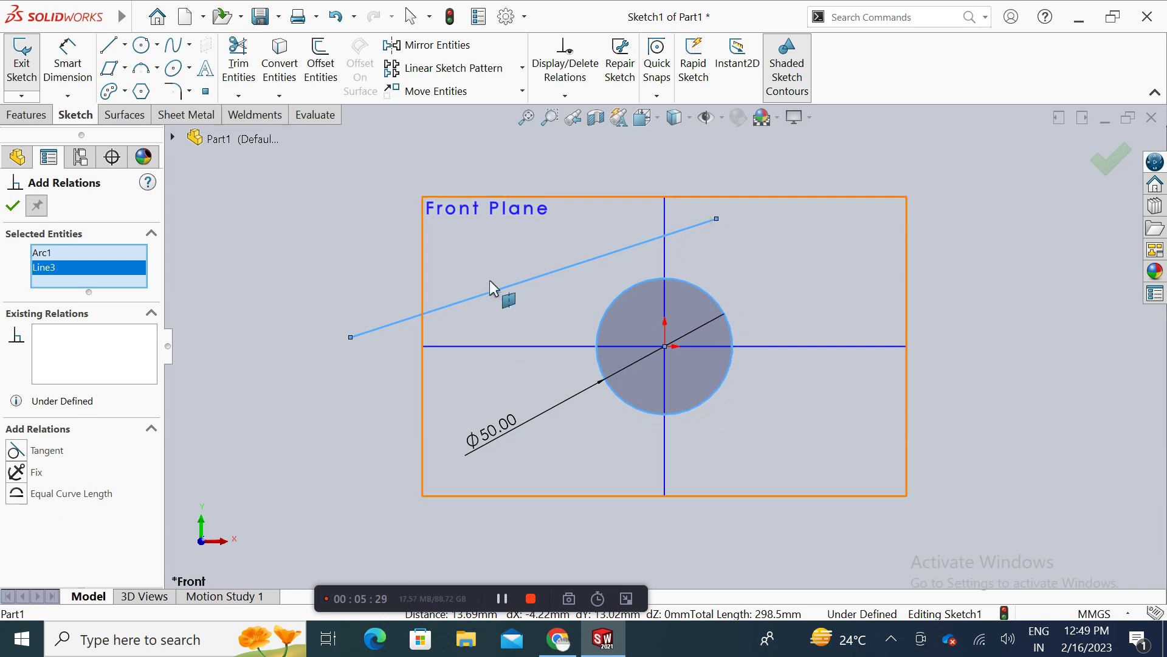
click(29, 505)
click(24, 453)
click(13, 207)
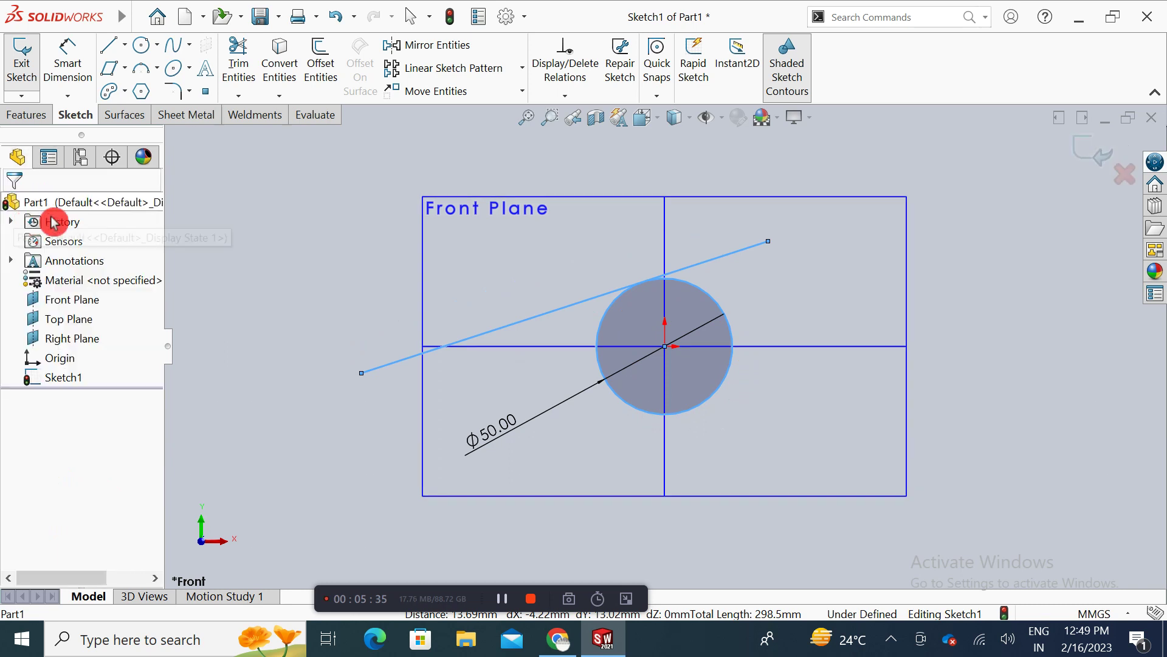
Step: Move the slanted line's lower end farther down and away from the circle to test the Tangent relation
click(347, 398)
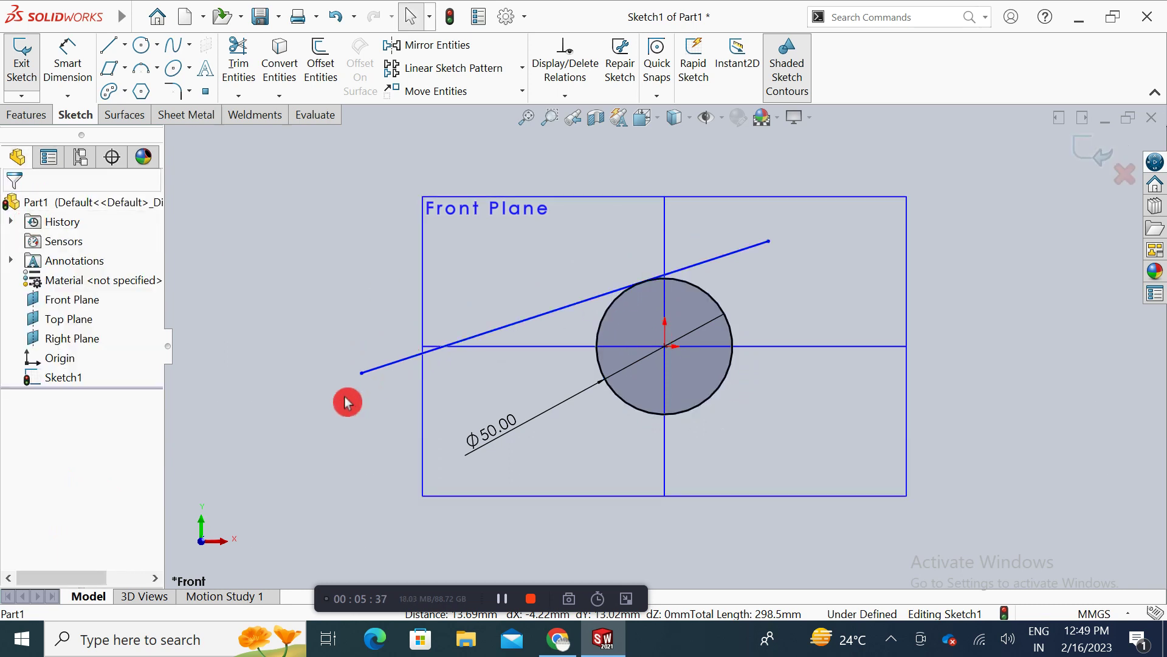
drag(361, 372, 326, 401)
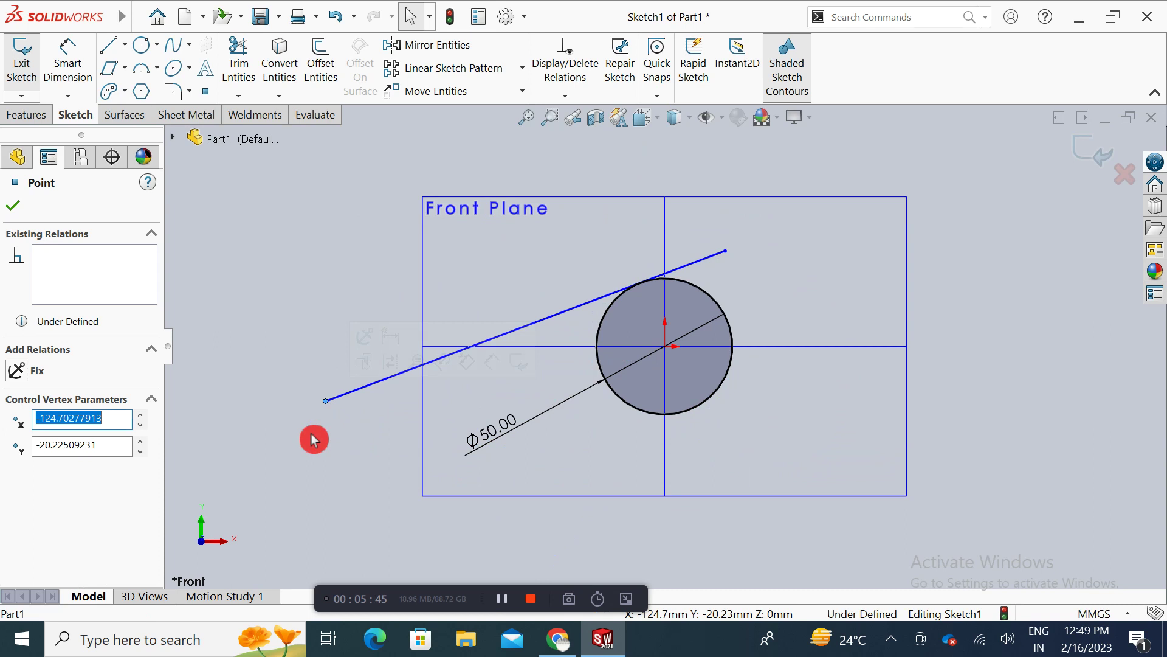
click(316, 492)
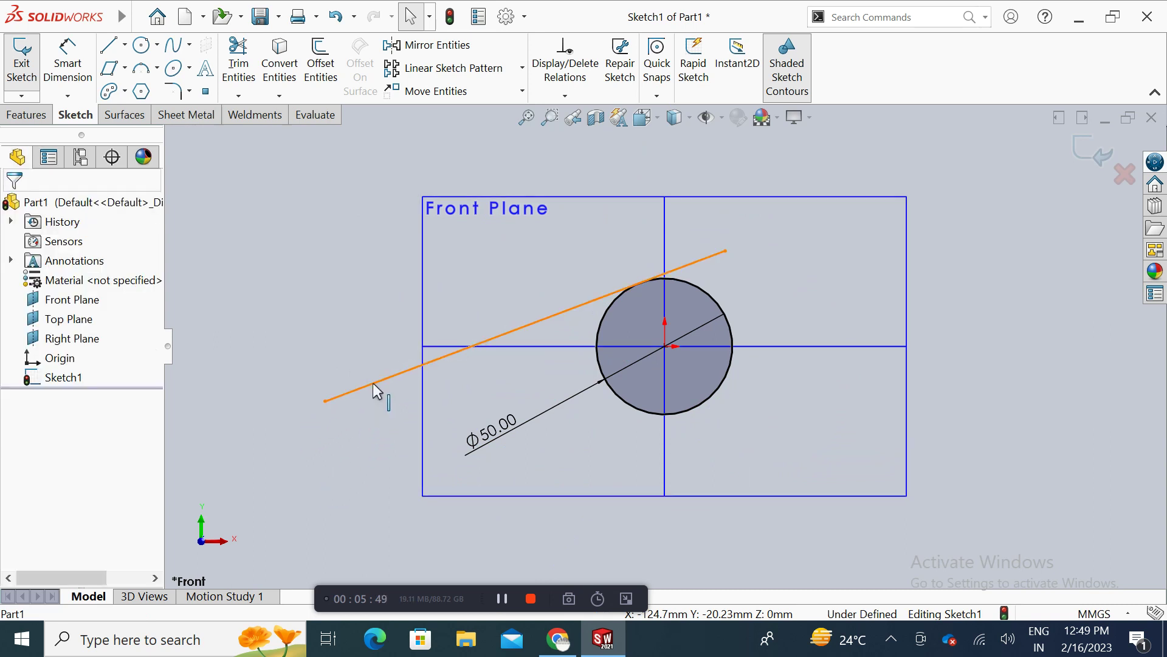
Step: Delete the slanted line that is tangent to the circle
click(373, 381)
key(Delete)
click(329, 421)
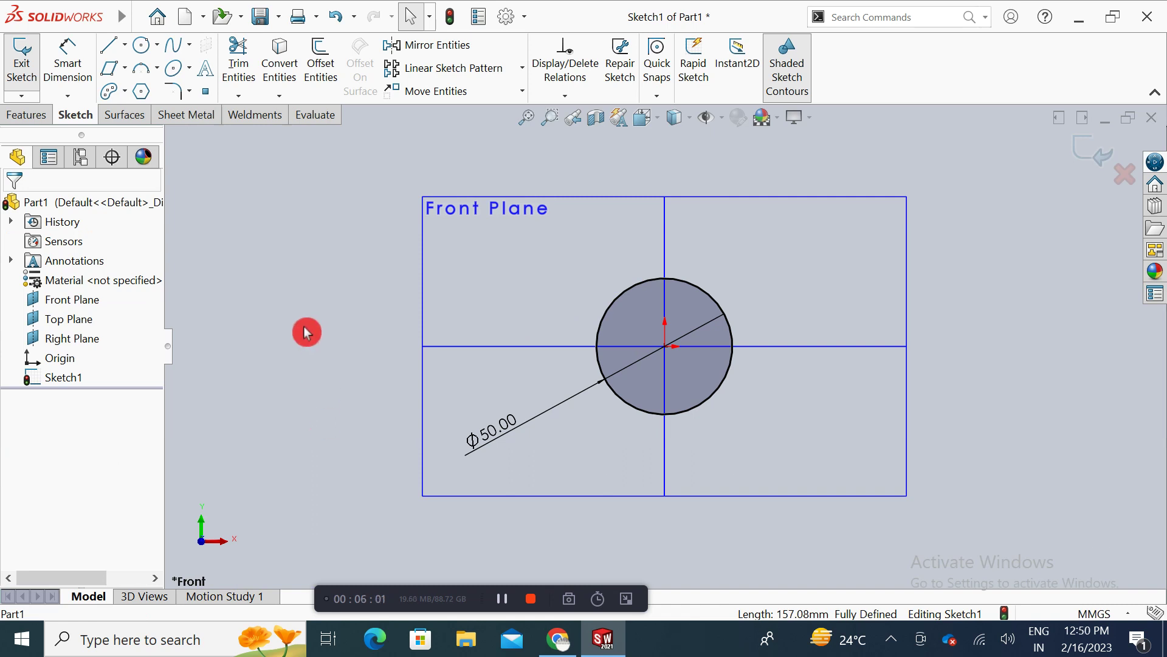
Step: Sketch a Centerpoint Arc below the circle, centred on the origin, with a radius of about 53 mm and an included angle of about 89°
click(159, 69)
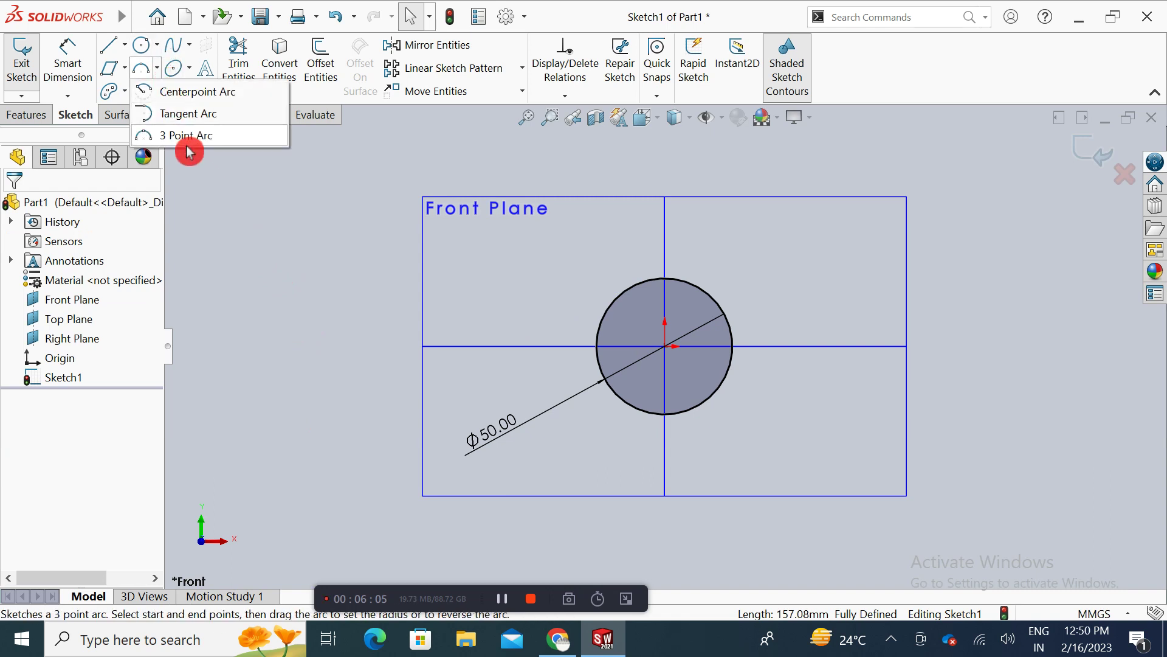
click(208, 110)
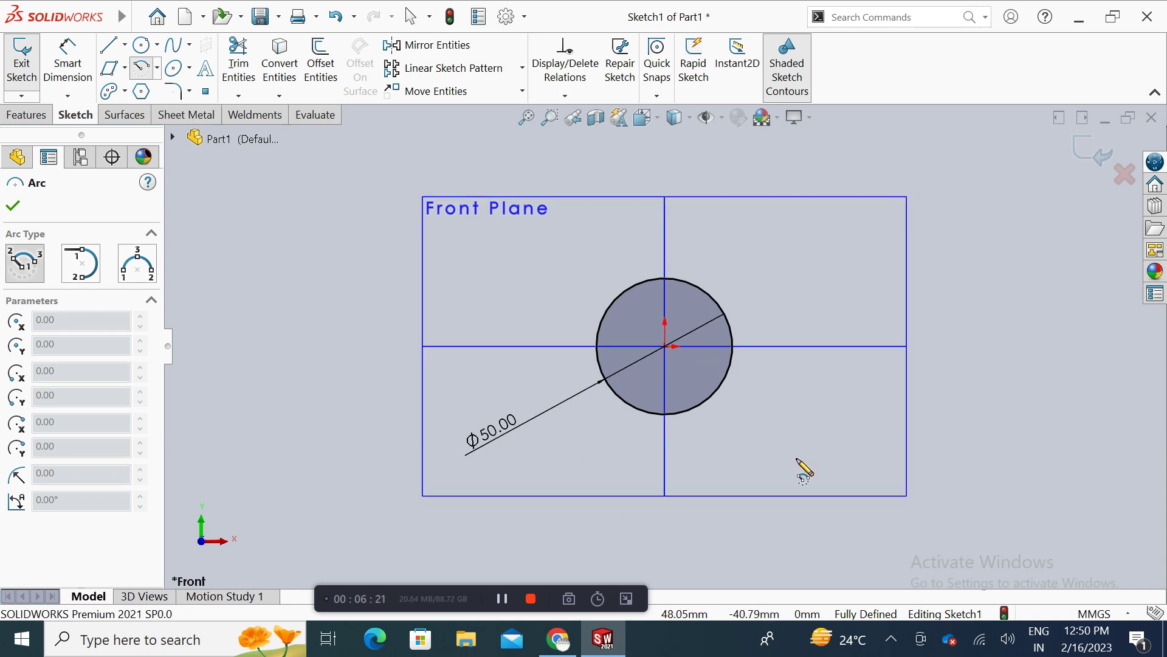
click(665, 346)
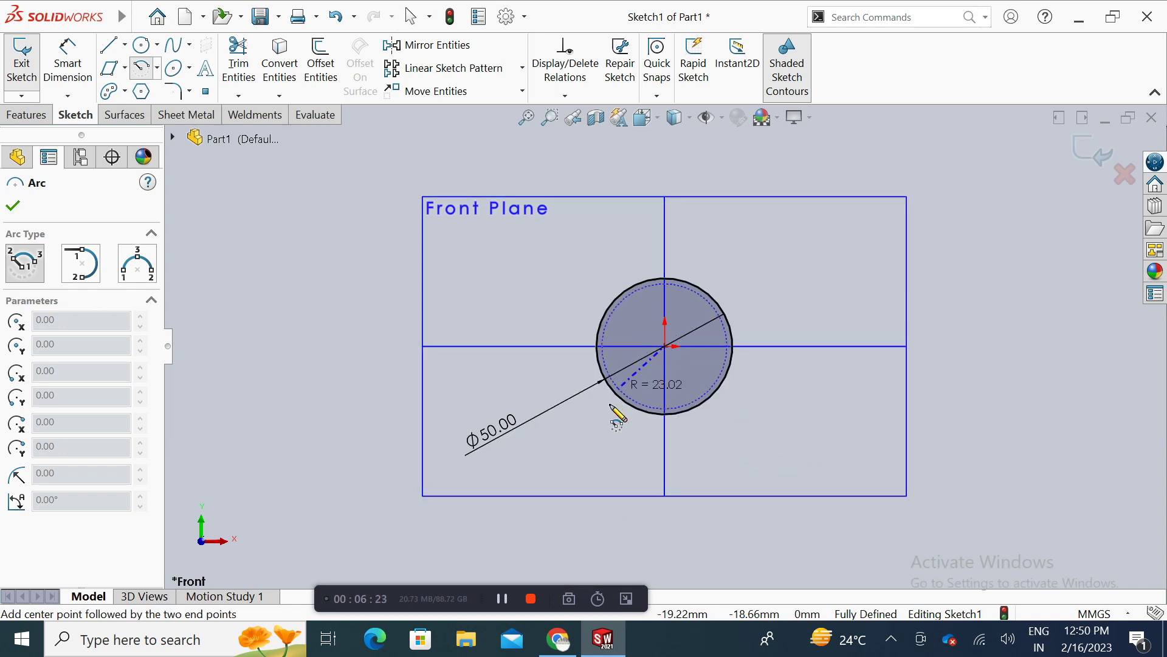
click(562, 449)
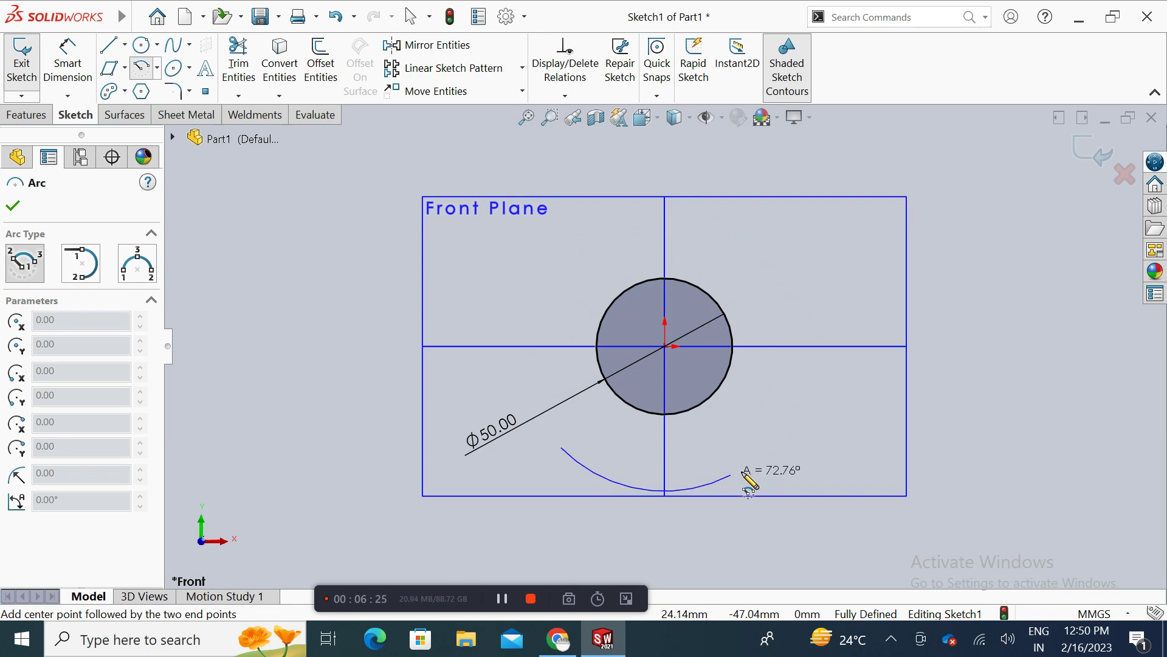
click(768, 450)
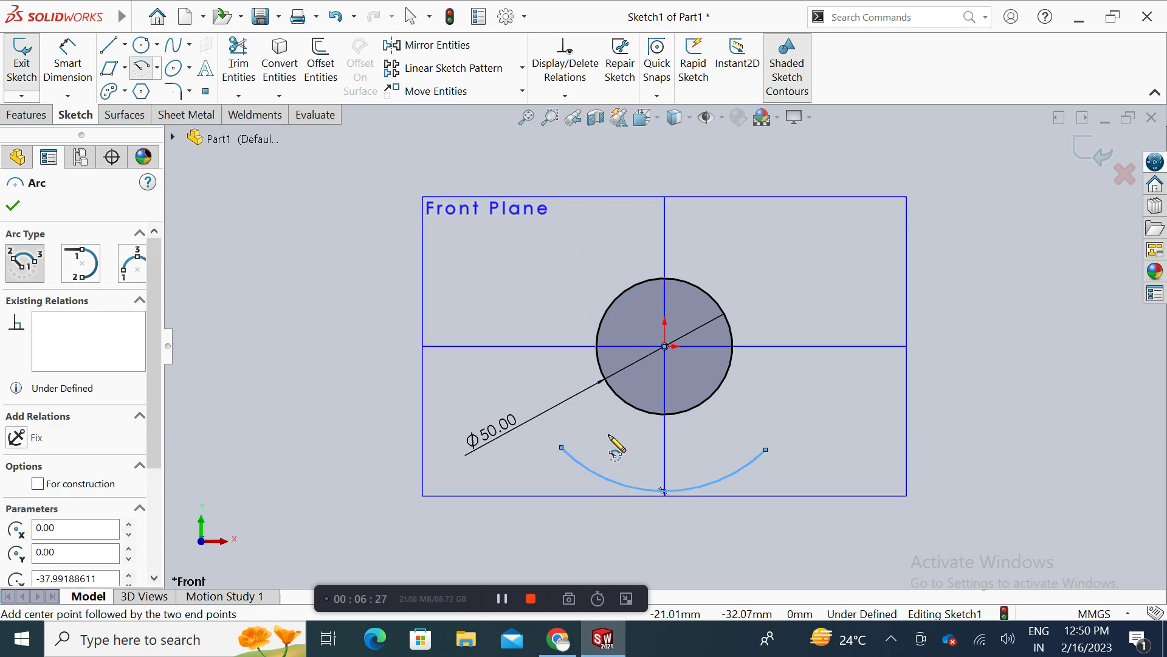
Step: Sketch a construction centerline from the origin to the arc's left endpoint
click(143, 68)
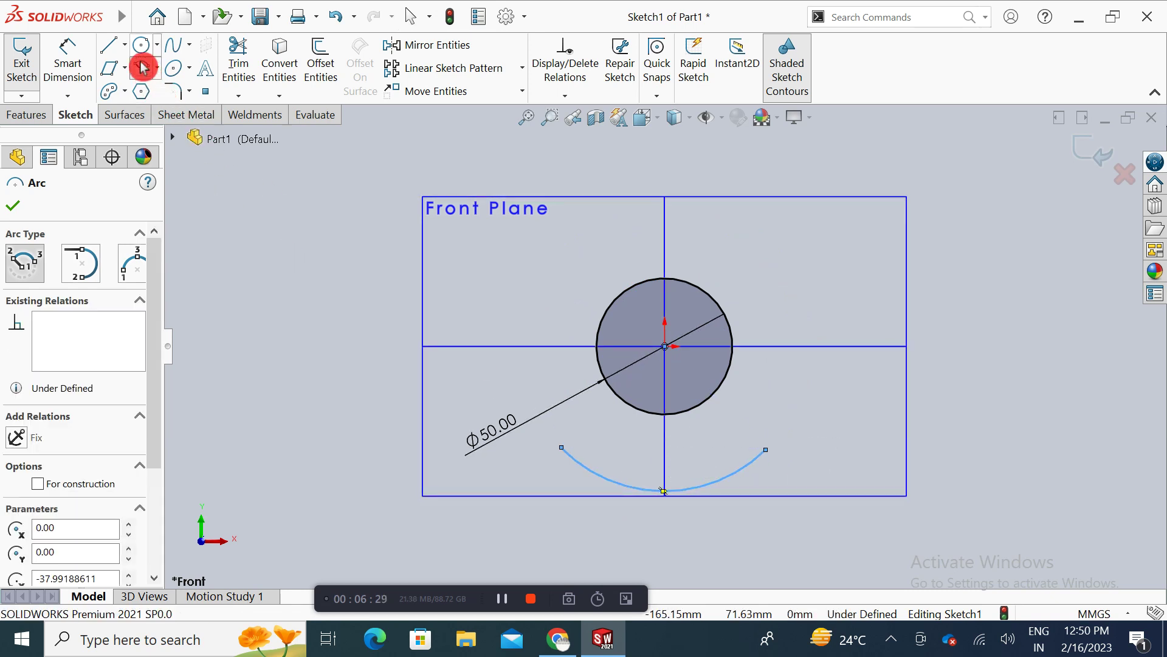
click(125, 45)
click(141, 91)
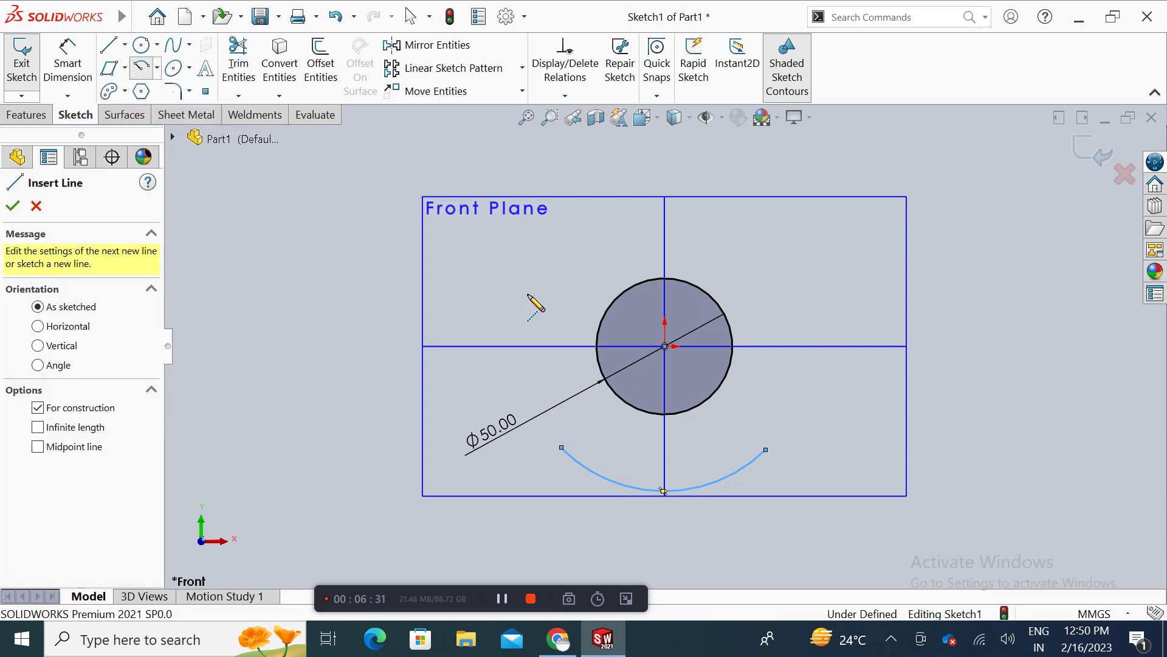
click(664, 346)
click(562, 449)
key(space)
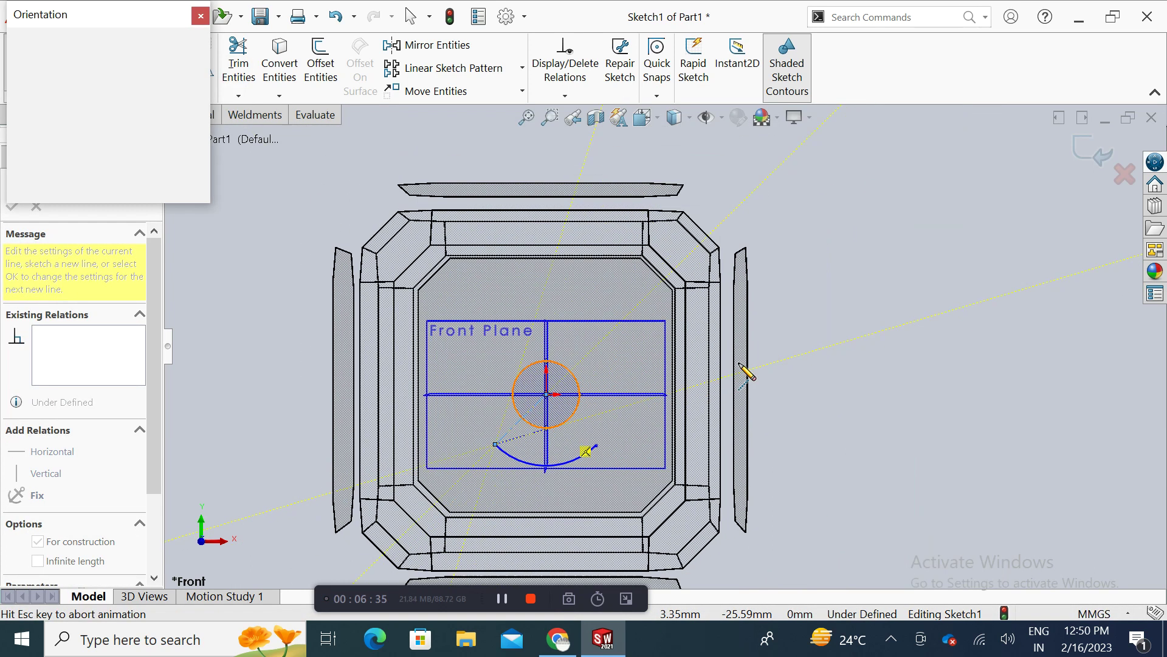
click(625, 433)
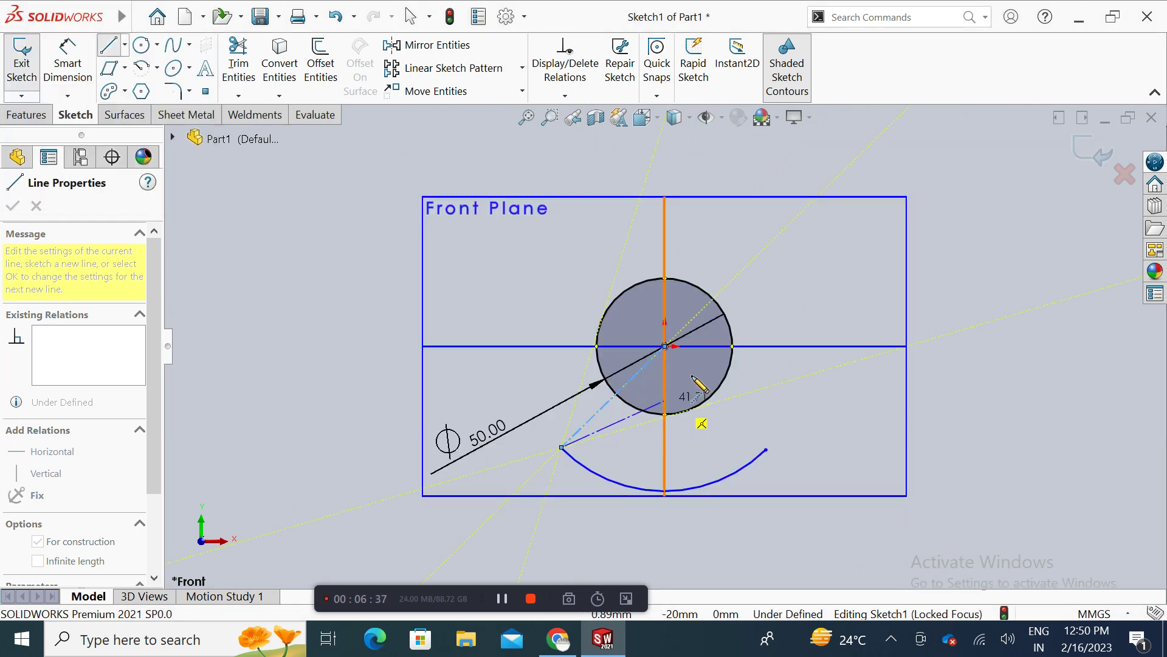
key(Escape)
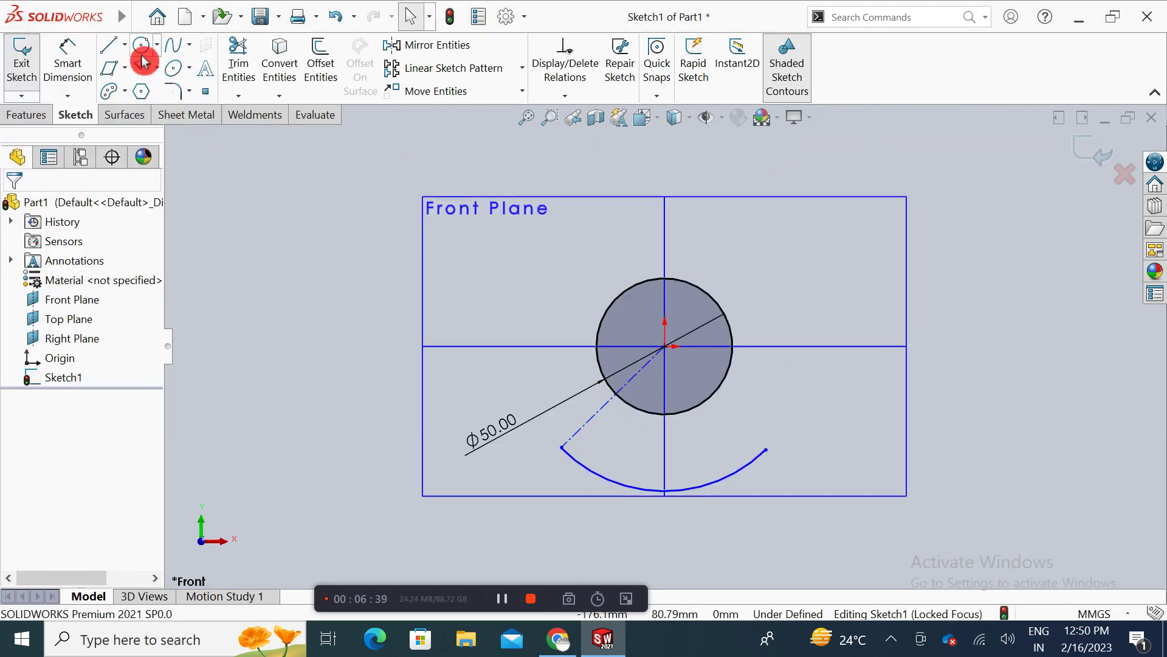
Step: Sketch a second construction centerline from the origin to the arc's right endpoint
click(124, 45)
click(136, 91)
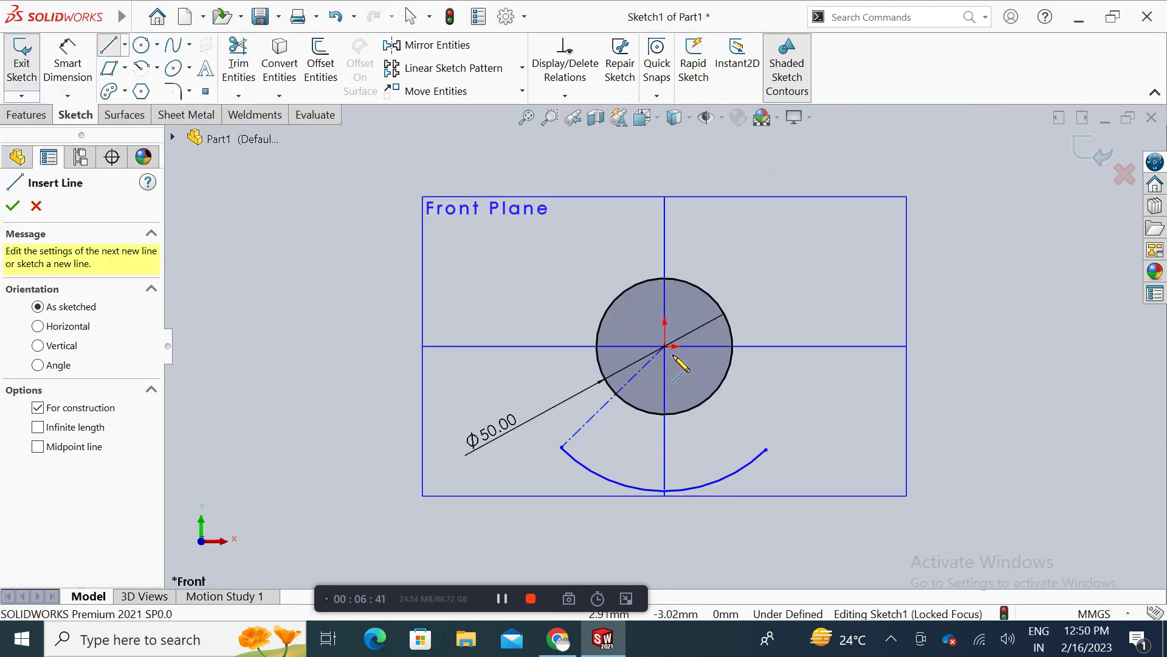
click(665, 346)
click(766, 450)
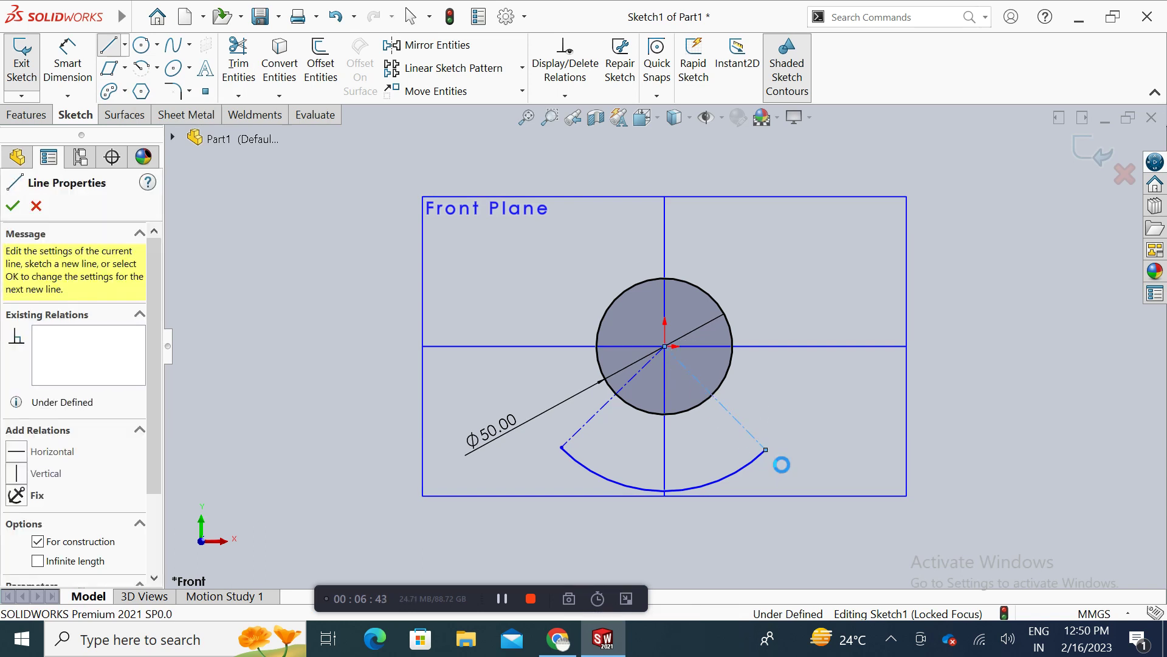
key(Escape)
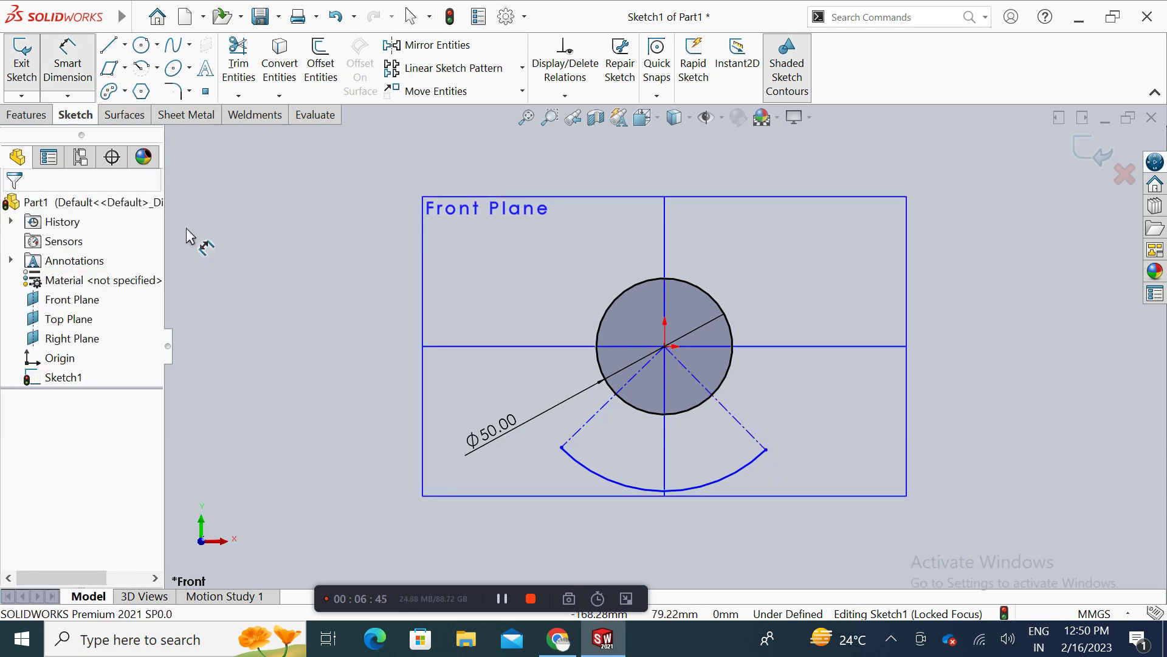
Step: Dimension the angle between the left centerline and the vertical plane line as 45°
click(593, 416)
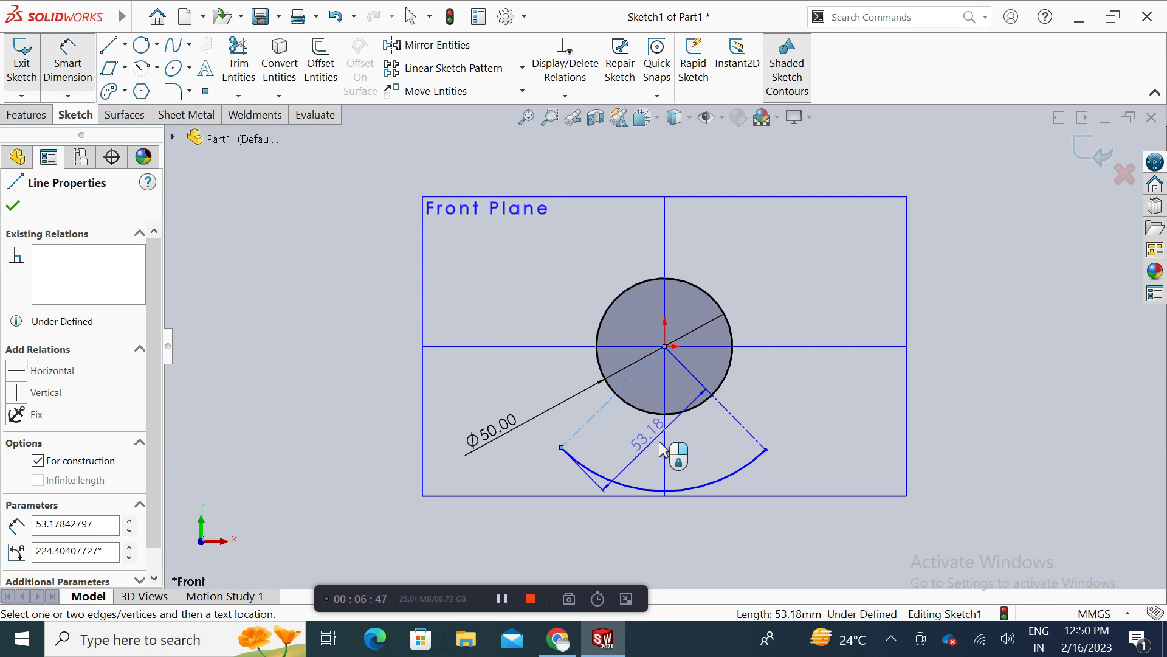
click(665, 447)
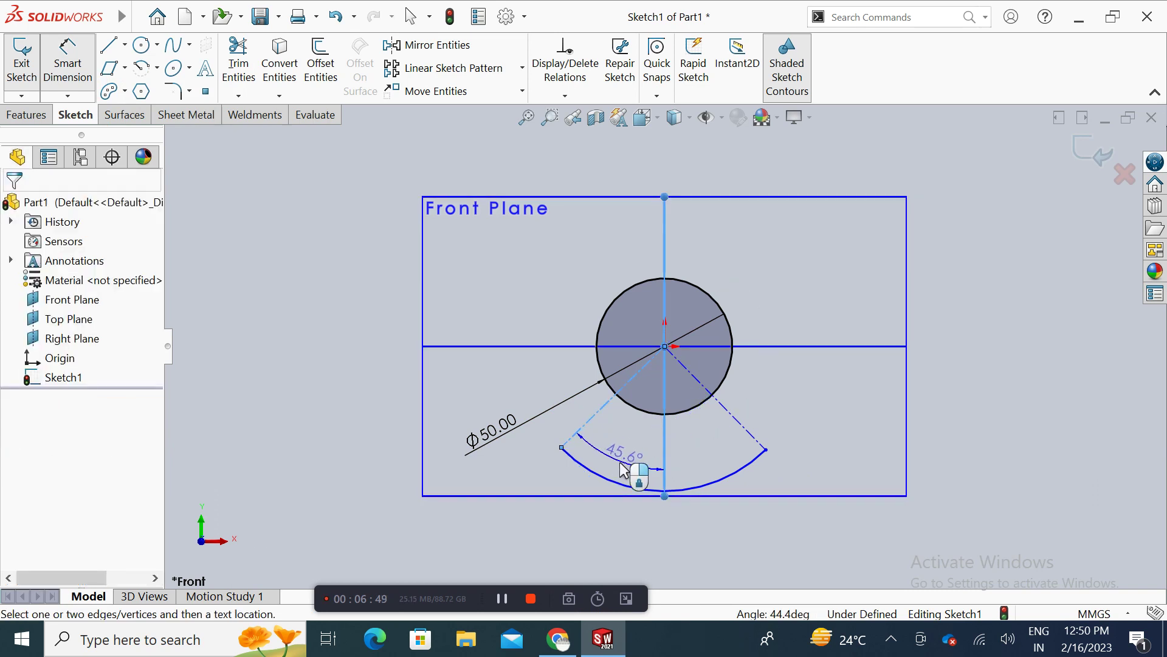
click(636, 465)
text(5)
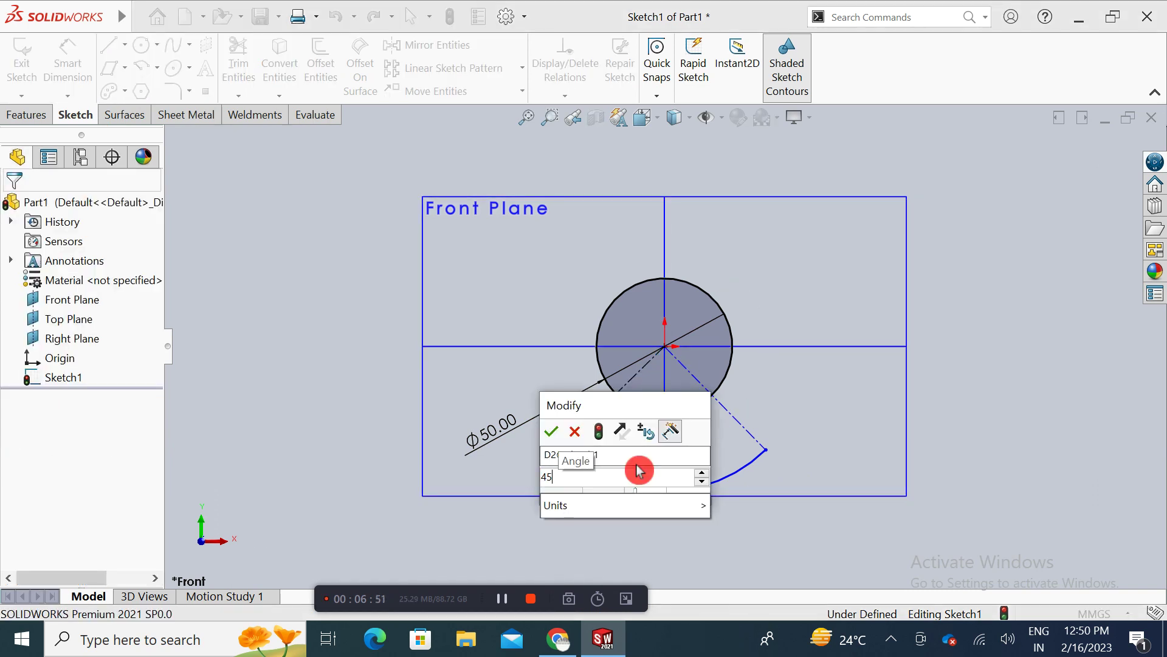
click(555, 435)
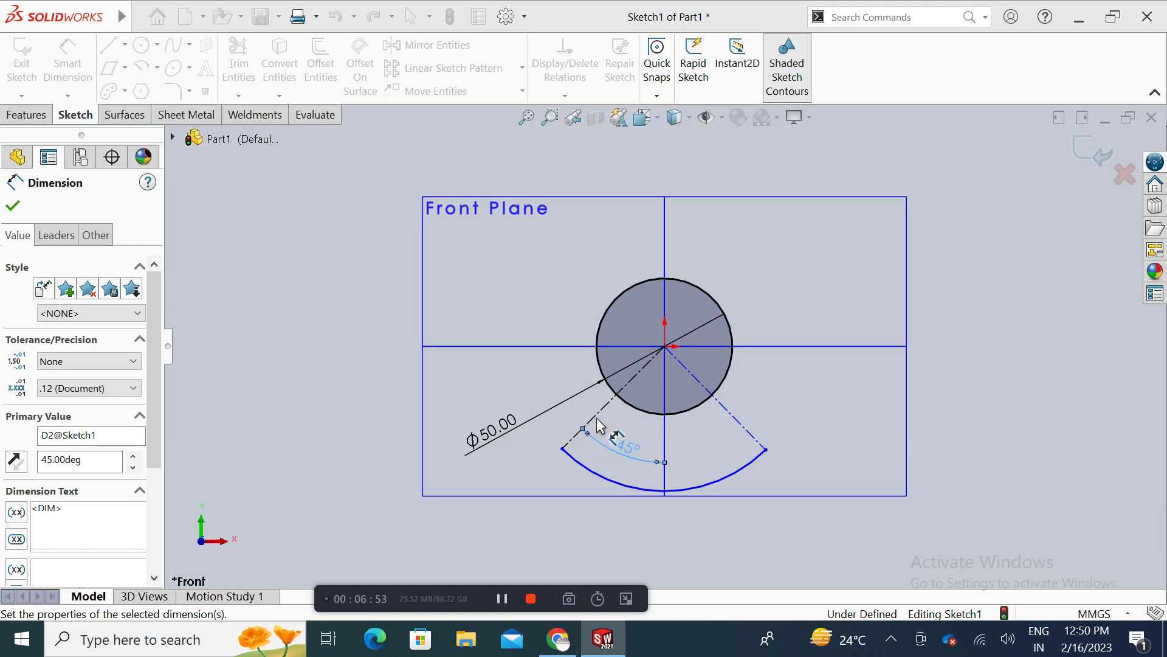
Step: Dimension the angle between the two centerlines as 90°, placing the dimension below the arc
click(754, 437)
click(611, 398)
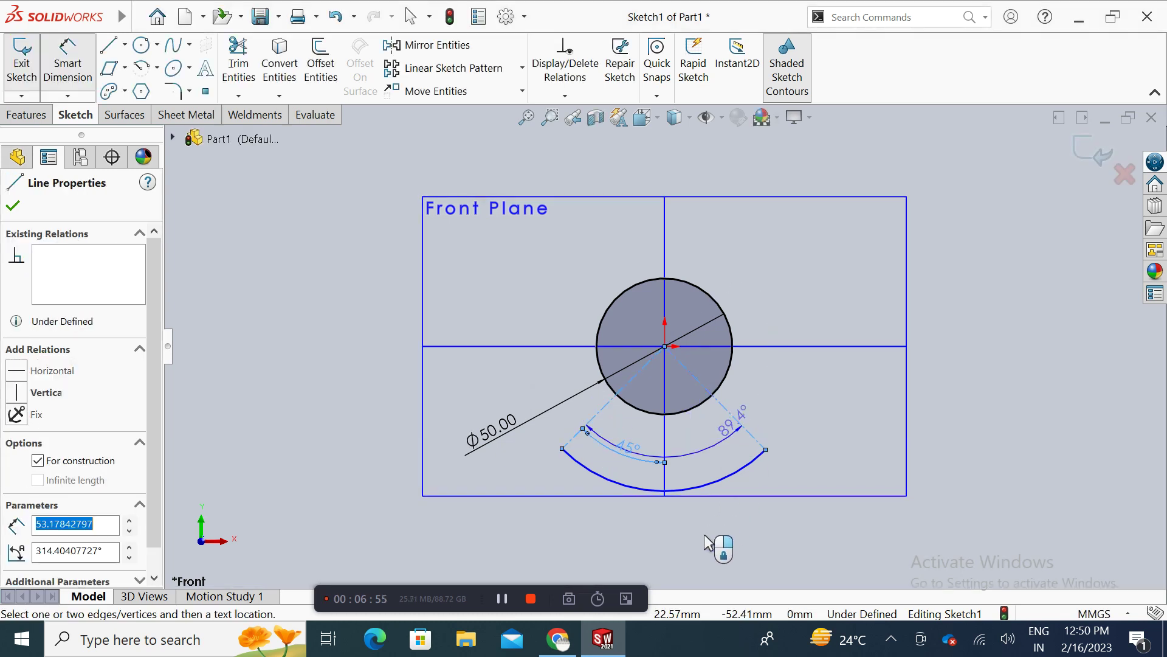
click(668, 538)
text(90)
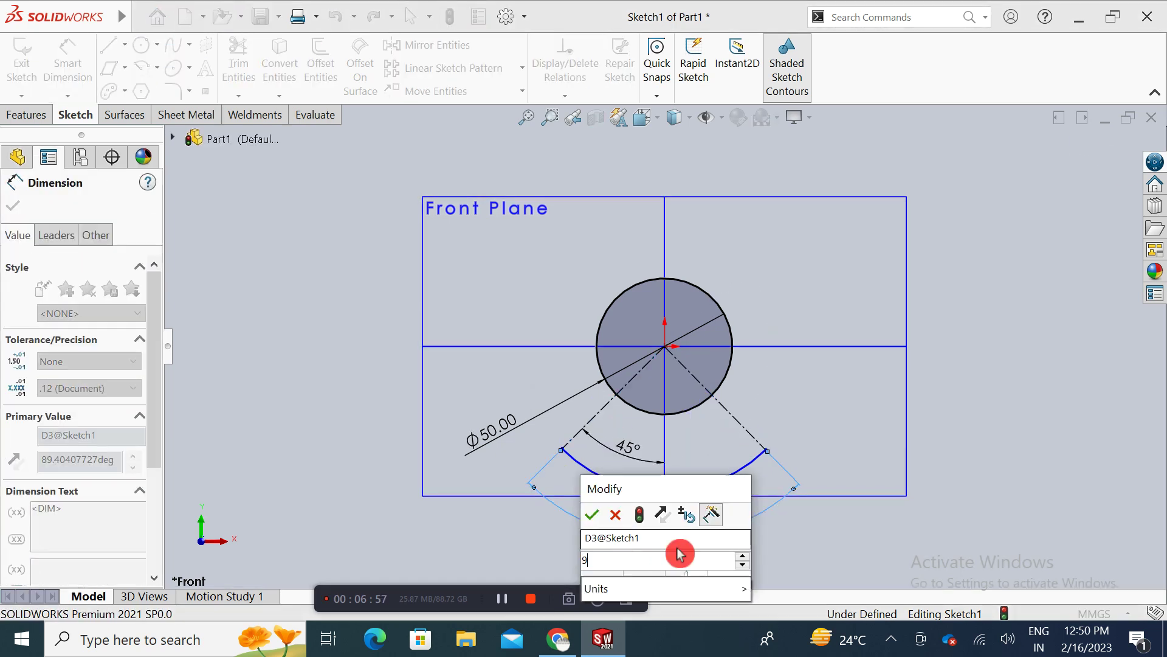
click(602, 522)
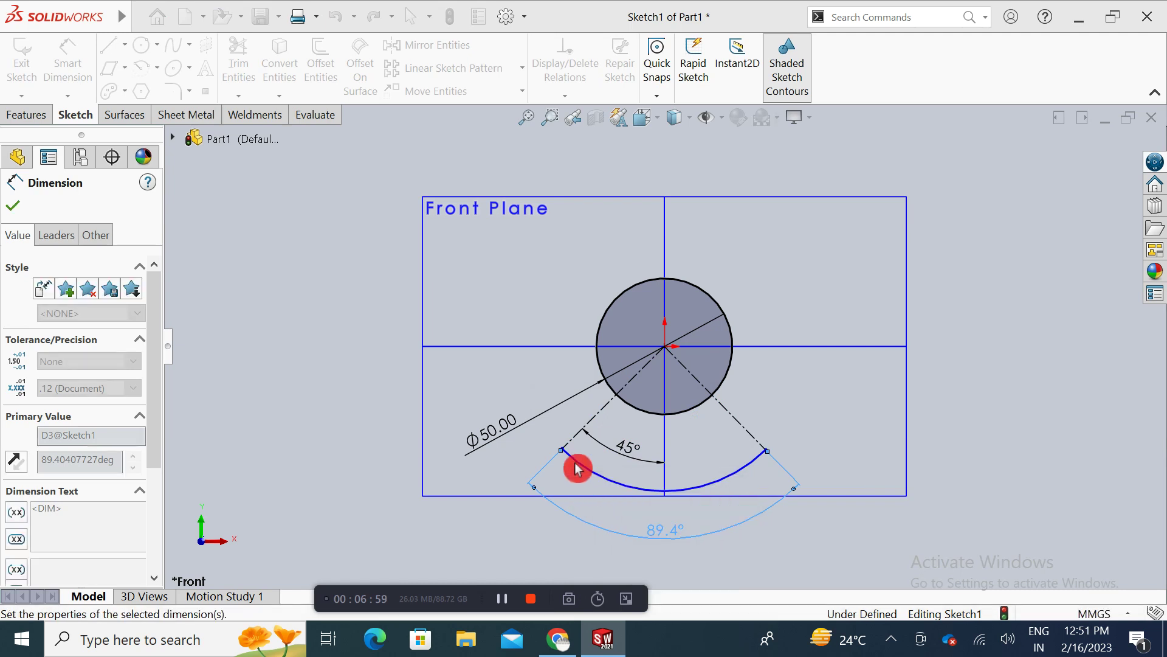
Step: Dimension the arc's radius as 50 mm and shift the dimension text slightly to the right below the arc
click(78, 86)
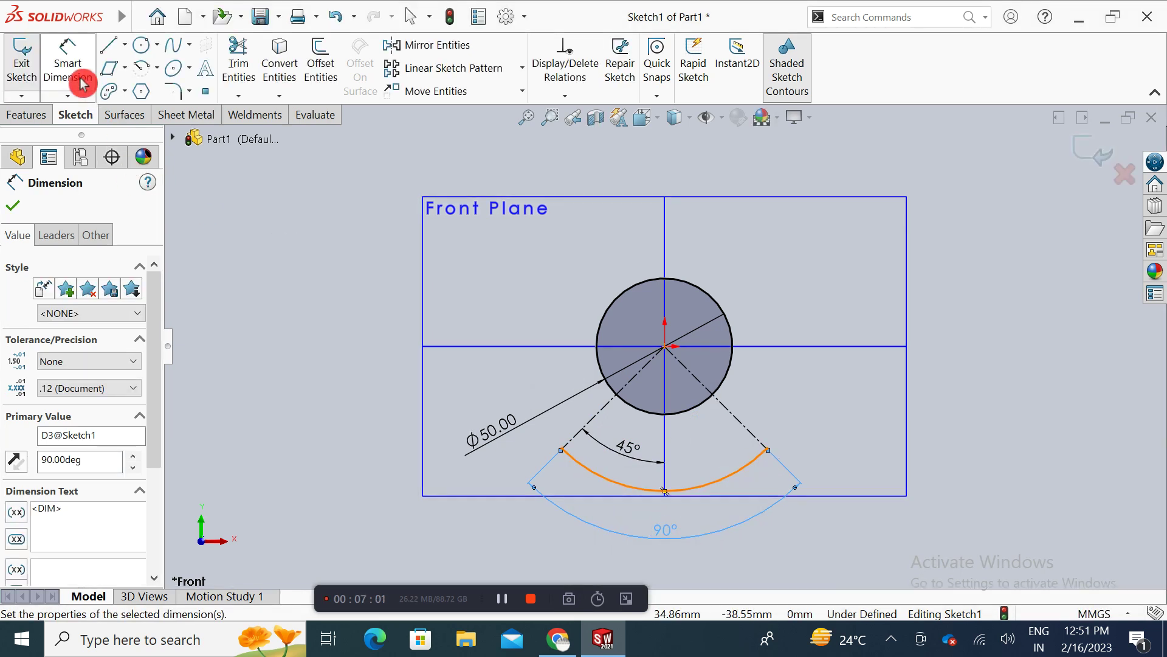
click(605, 483)
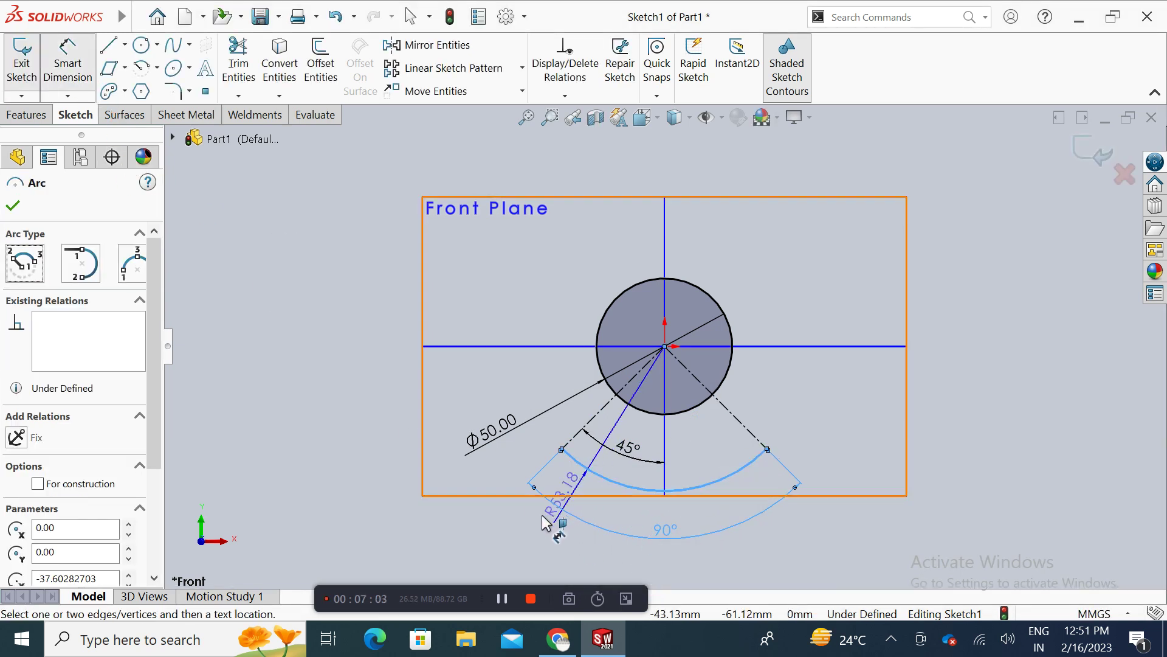
click(529, 529)
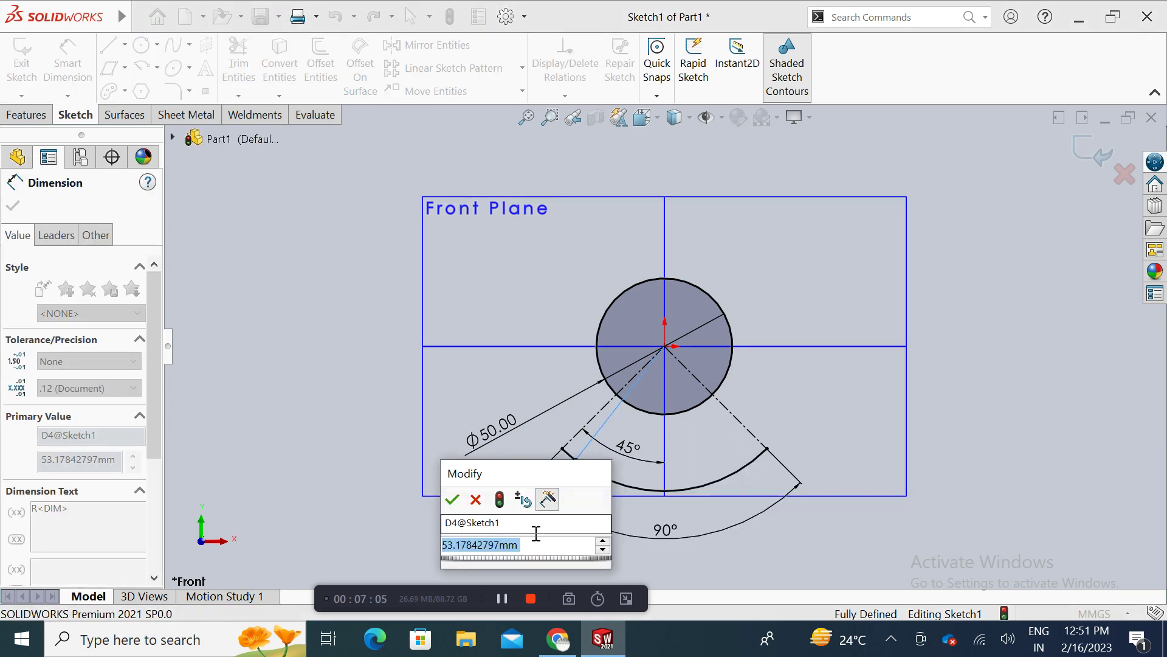
text(50)
key(Return)
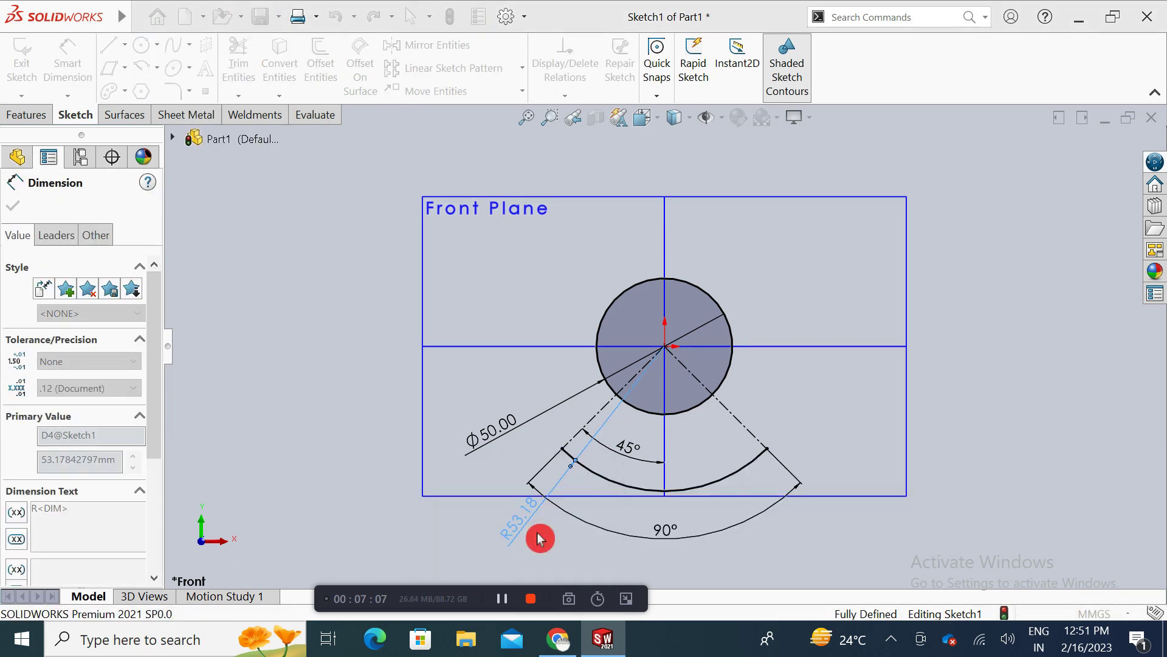
click(12, 206)
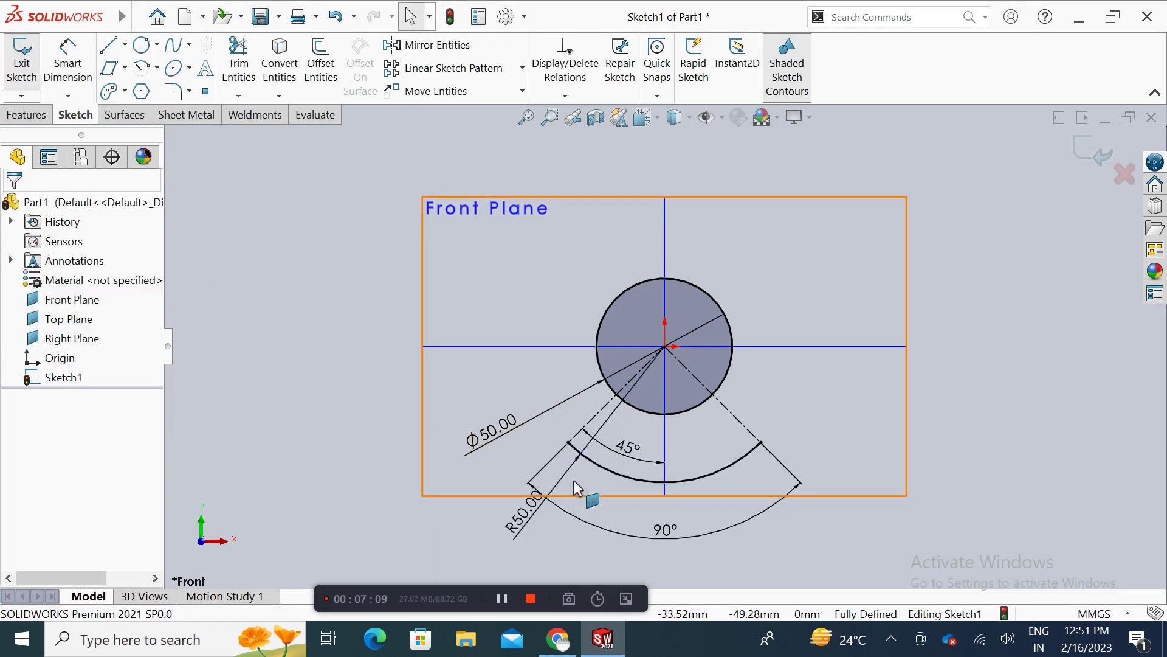
click(548, 543)
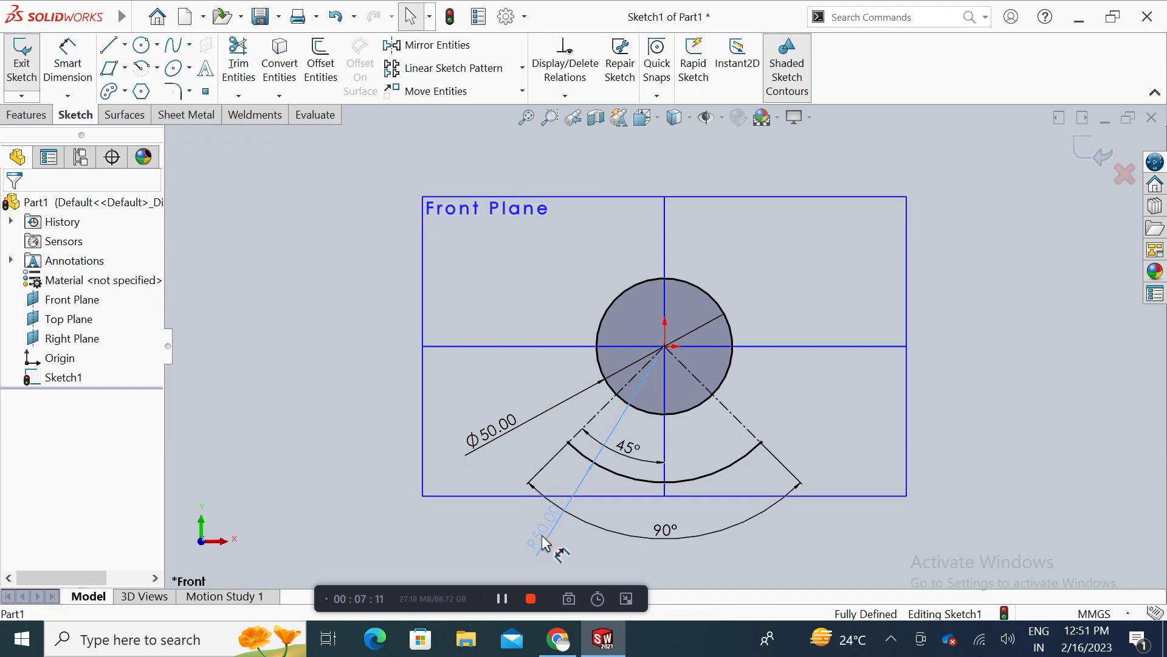
click(527, 548)
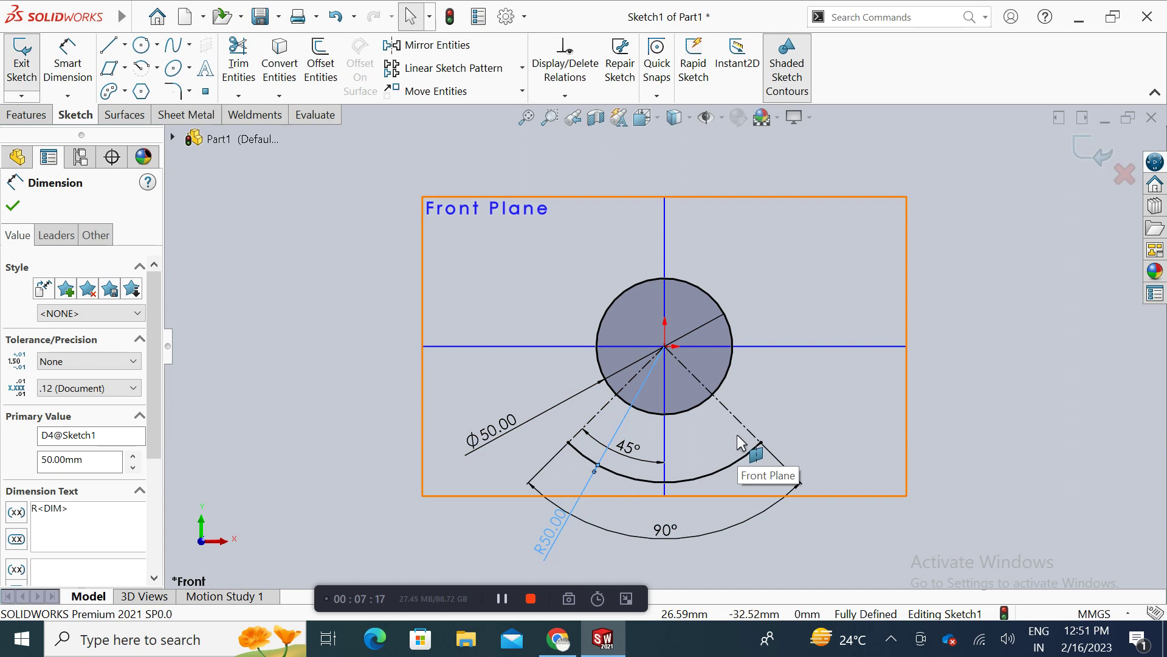
Step: Delete the circle, the arc, both centerlines and all their dimensions from the sketch
click(399, 258)
mouse_move(388, 248)
mouse_down()
mouse_move(521, 357)
mouse_move(906, 580)
mouse_up()
key(Delete)
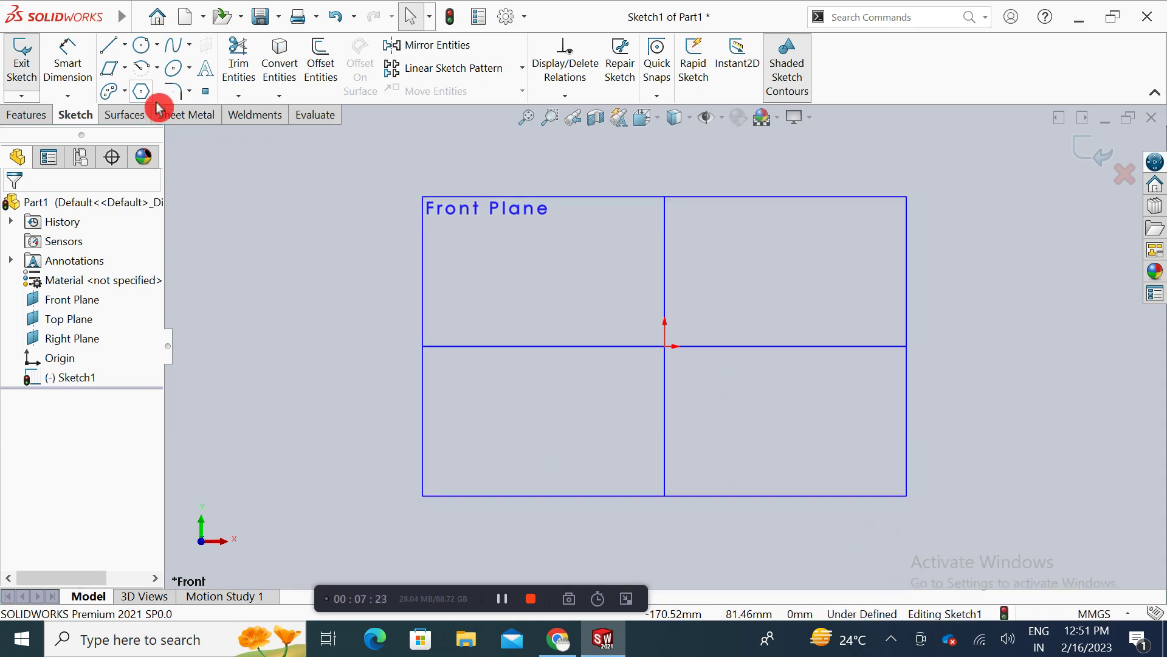
Step: Sketch a horizontal line across the upper-left quadrant of the Front Plane
click(157, 67)
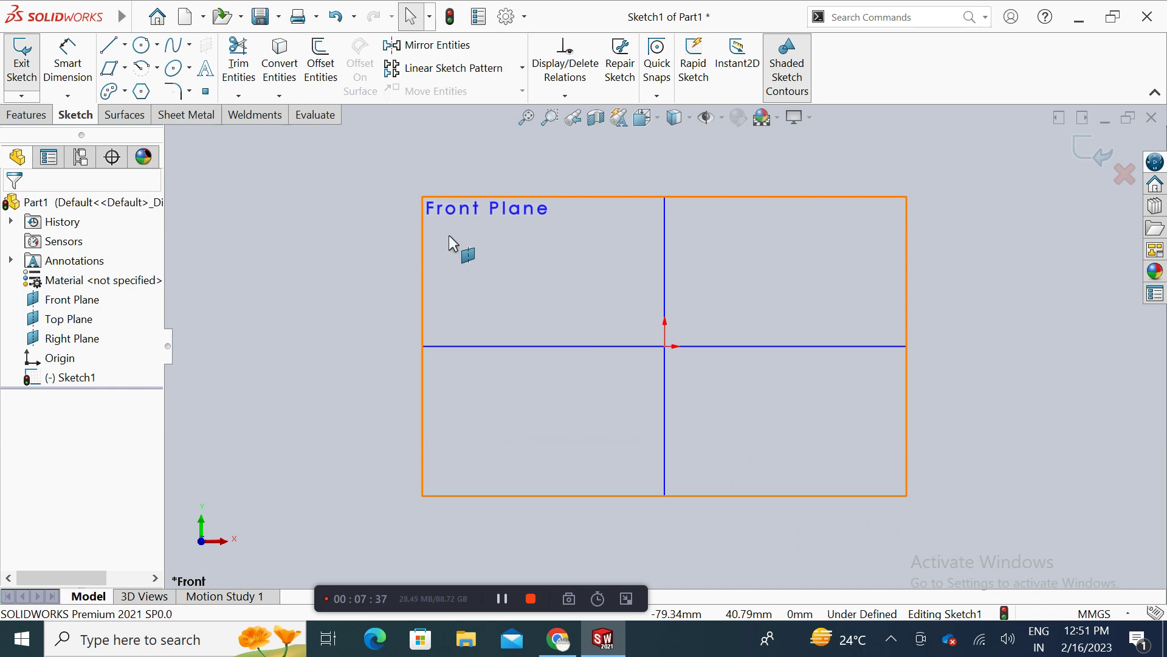
click(110, 44)
click(437, 263)
click(611, 264)
key(Escape)
key(Escape)
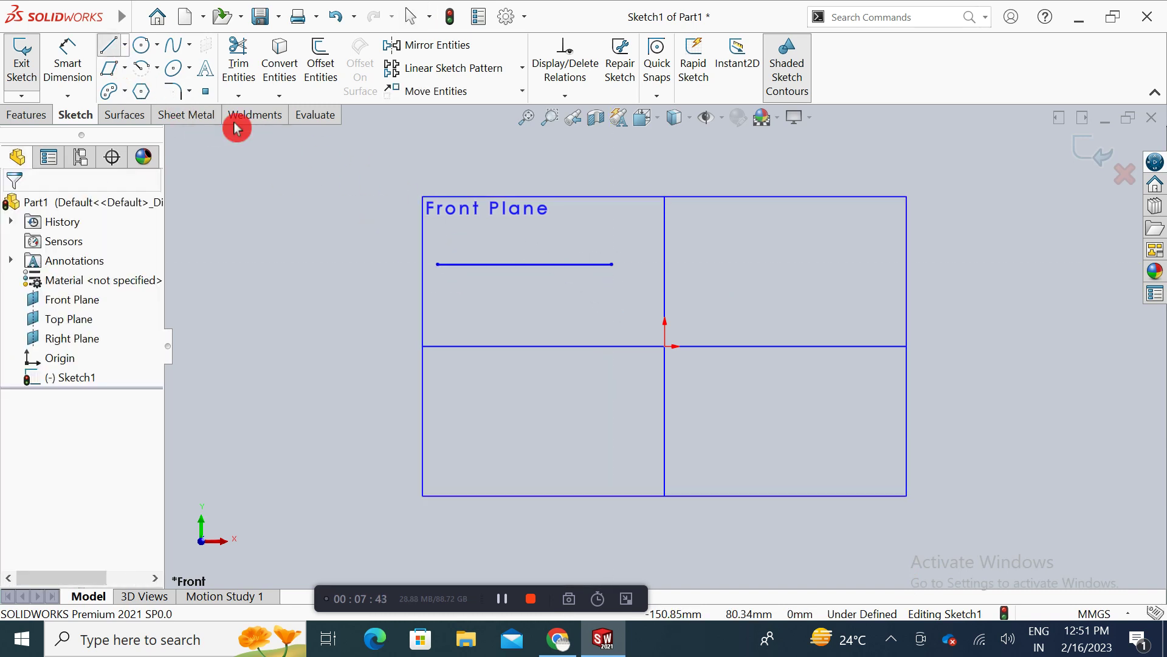
Step: Sketch an upward-bulging 3 Point Arc from the horizontal line's right endpoint across the plane's vertical axis
click(157, 67)
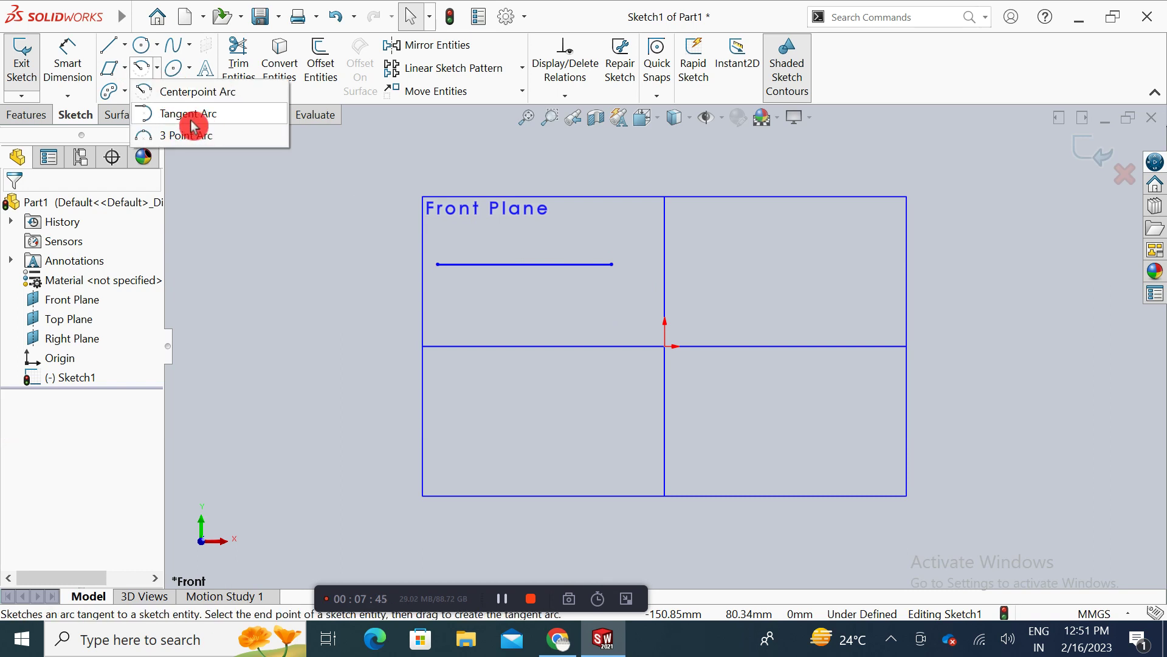
click(198, 147)
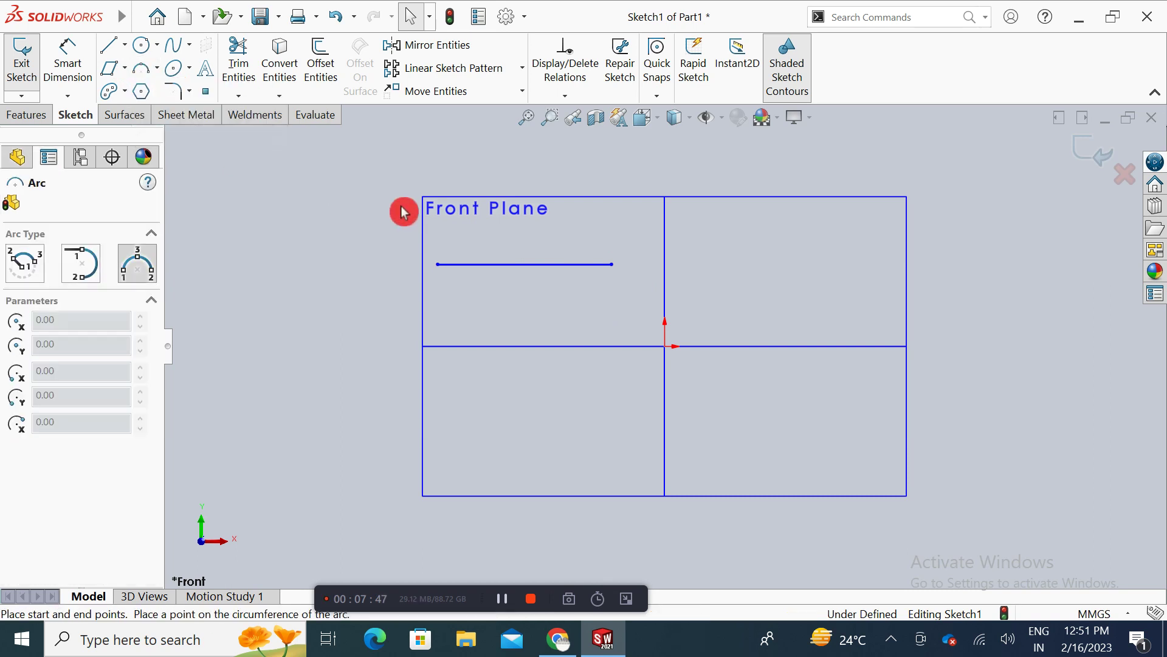
click(612, 264)
click(714, 275)
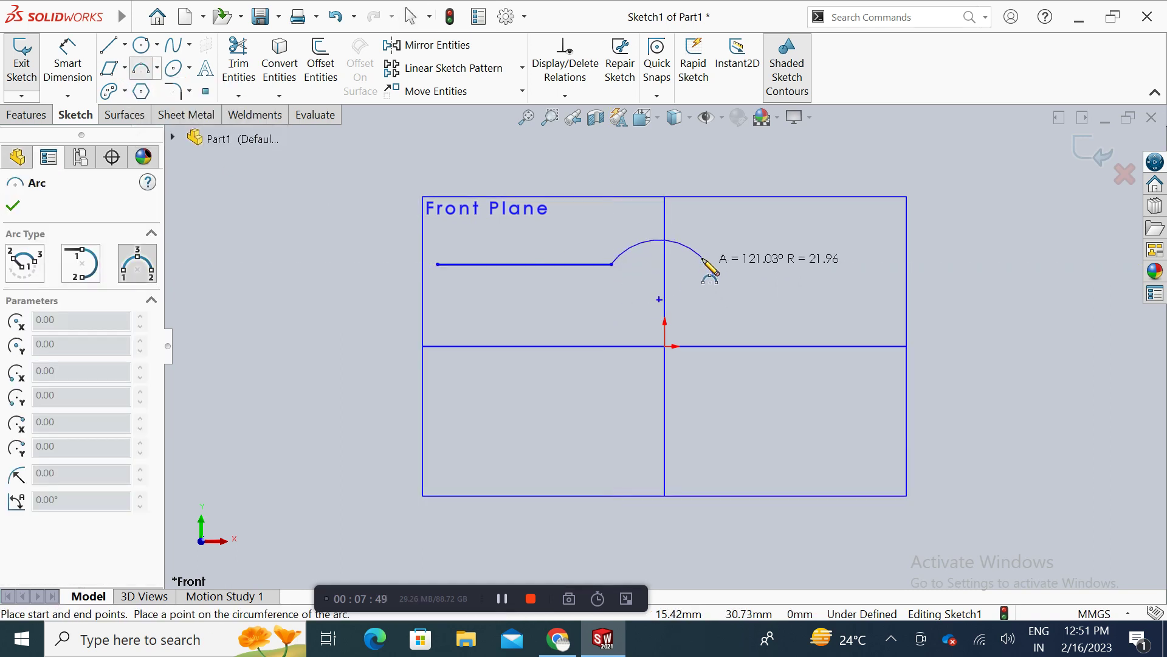
click(700, 253)
key(Escape)
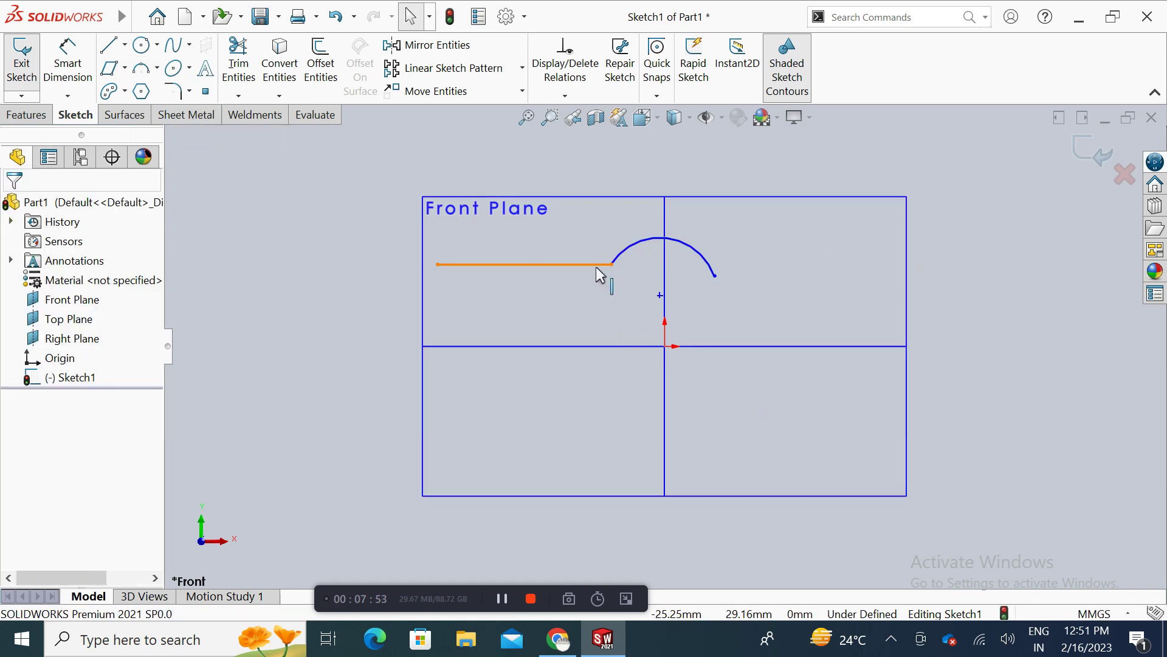
Step: Add a Tangent relation between the horizontal line and the connected 3 point arc
click(441, 178)
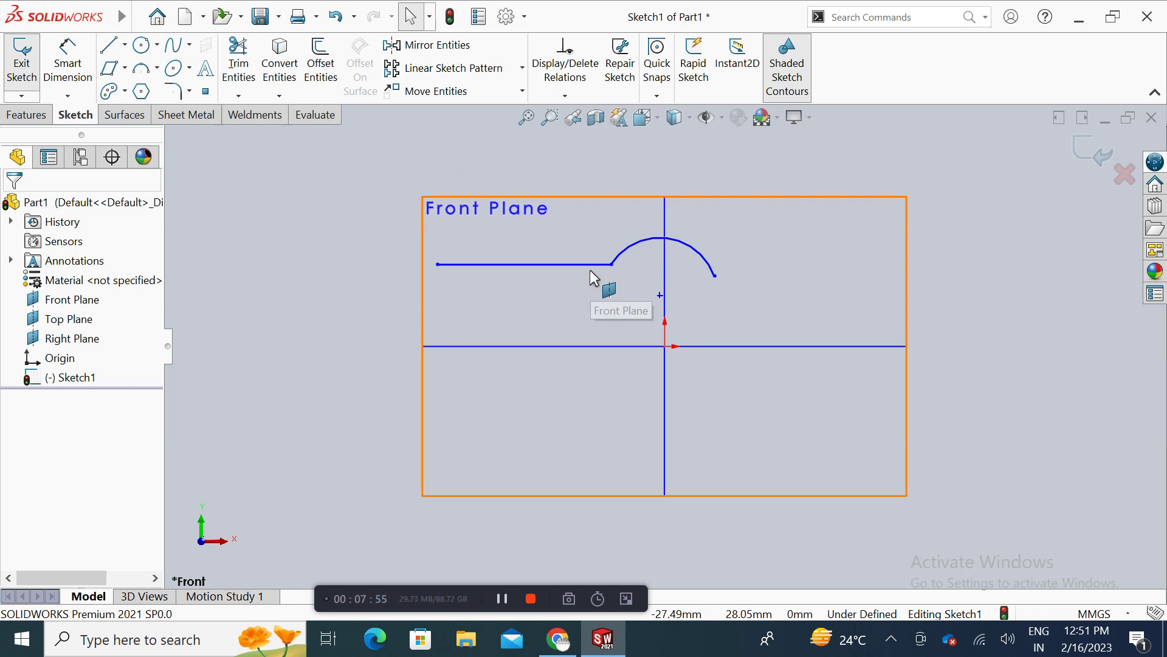
click(565, 95)
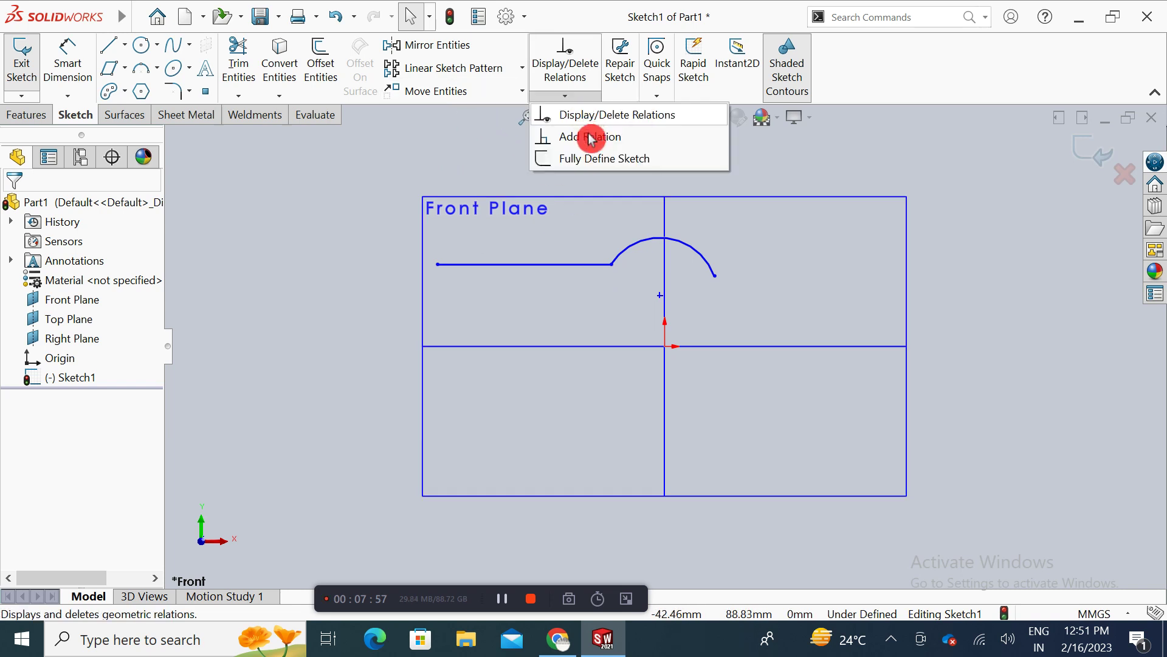
click(583, 138)
click(582, 265)
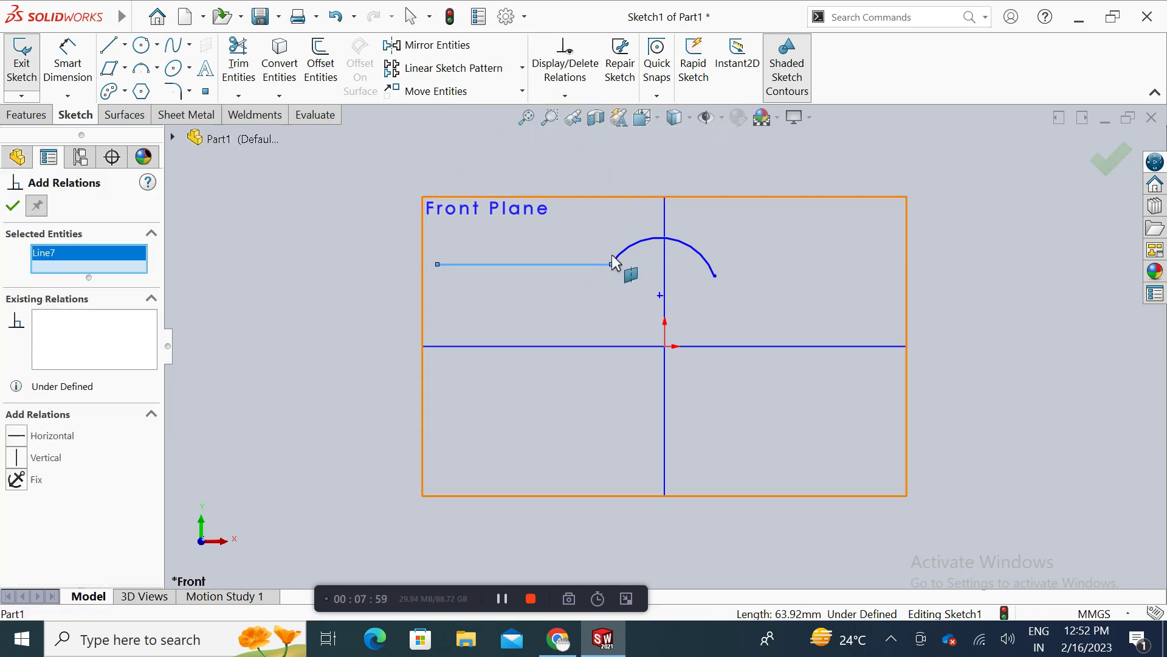
click(630, 248)
click(18, 453)
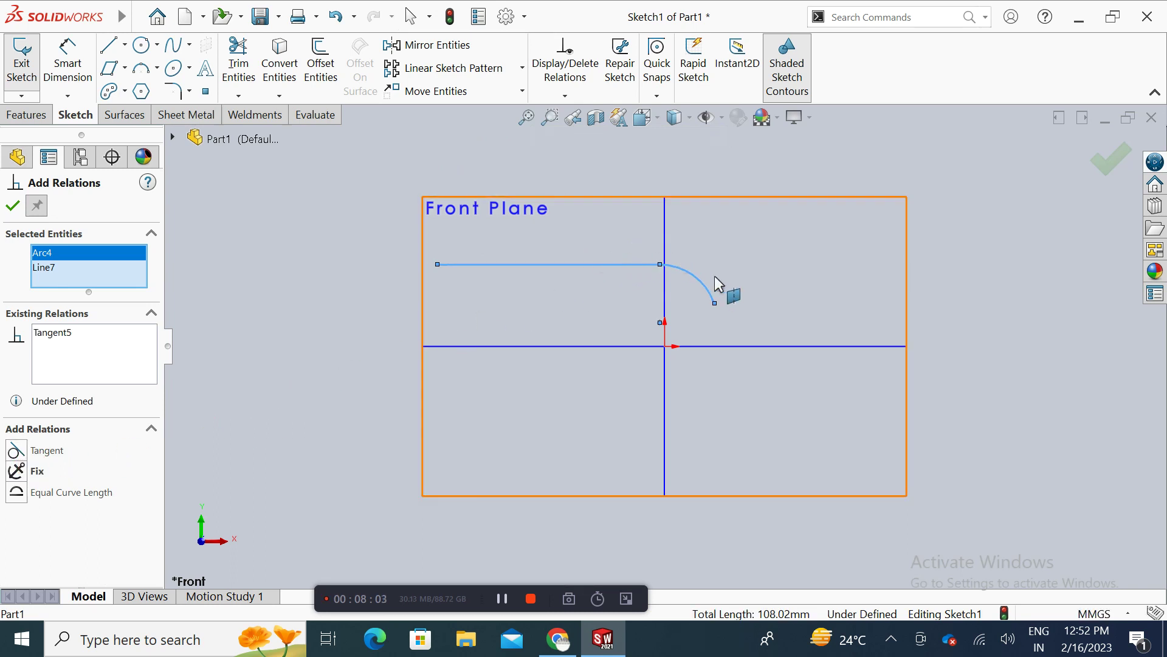
click(13, 206)
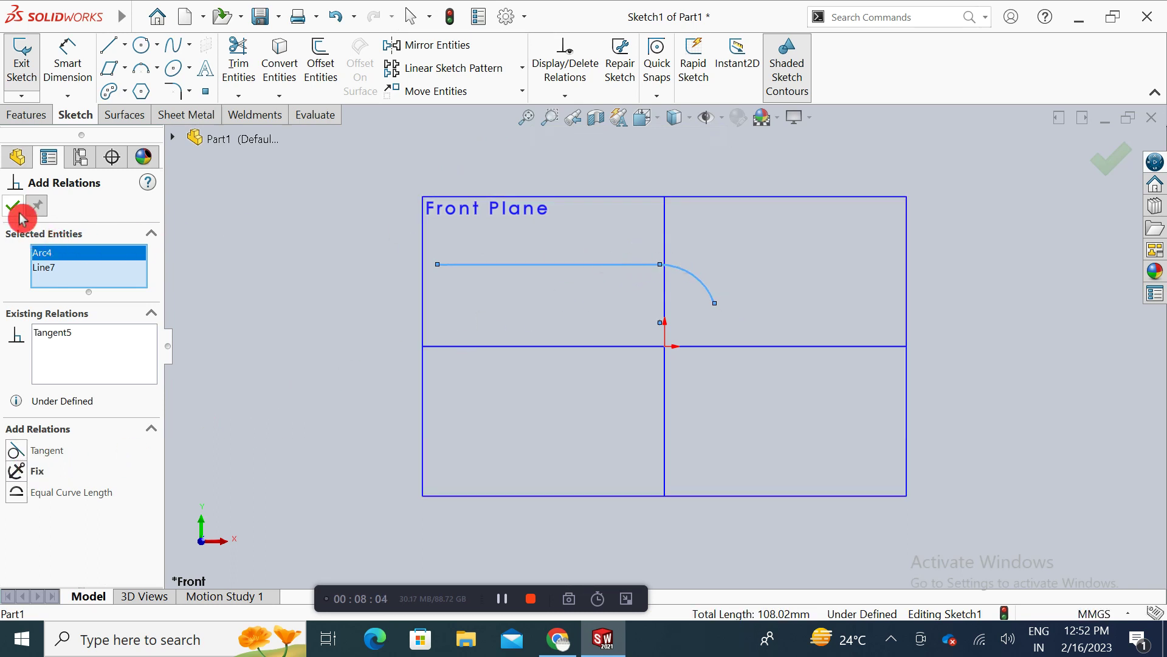
click(613, 314)
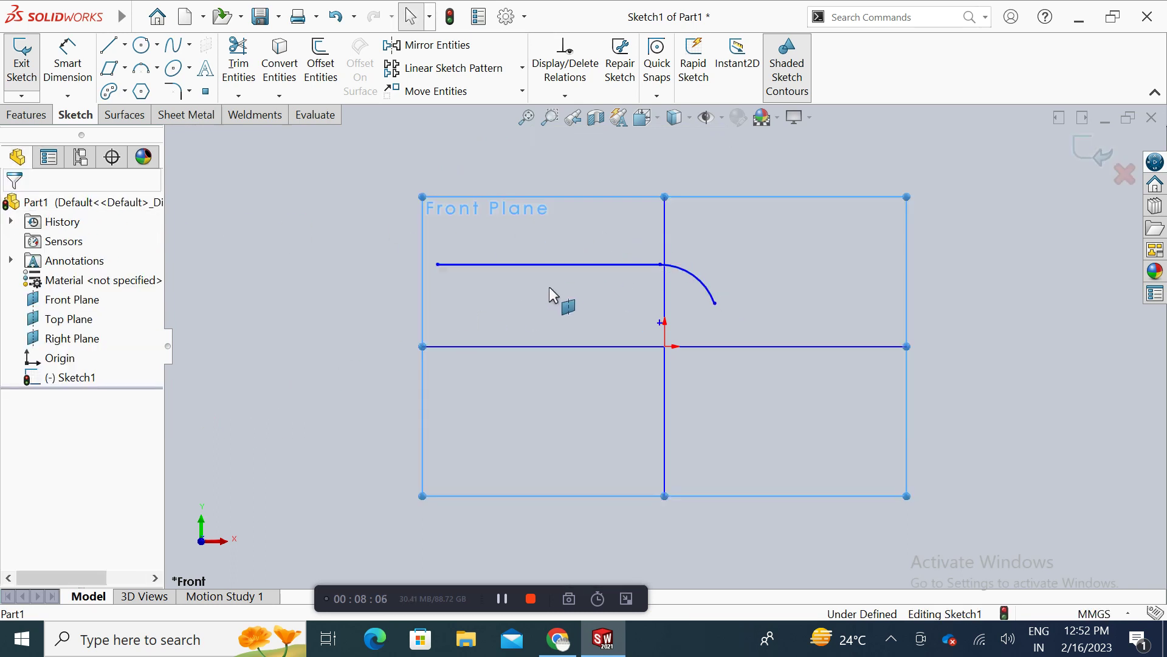
click(347, 342)
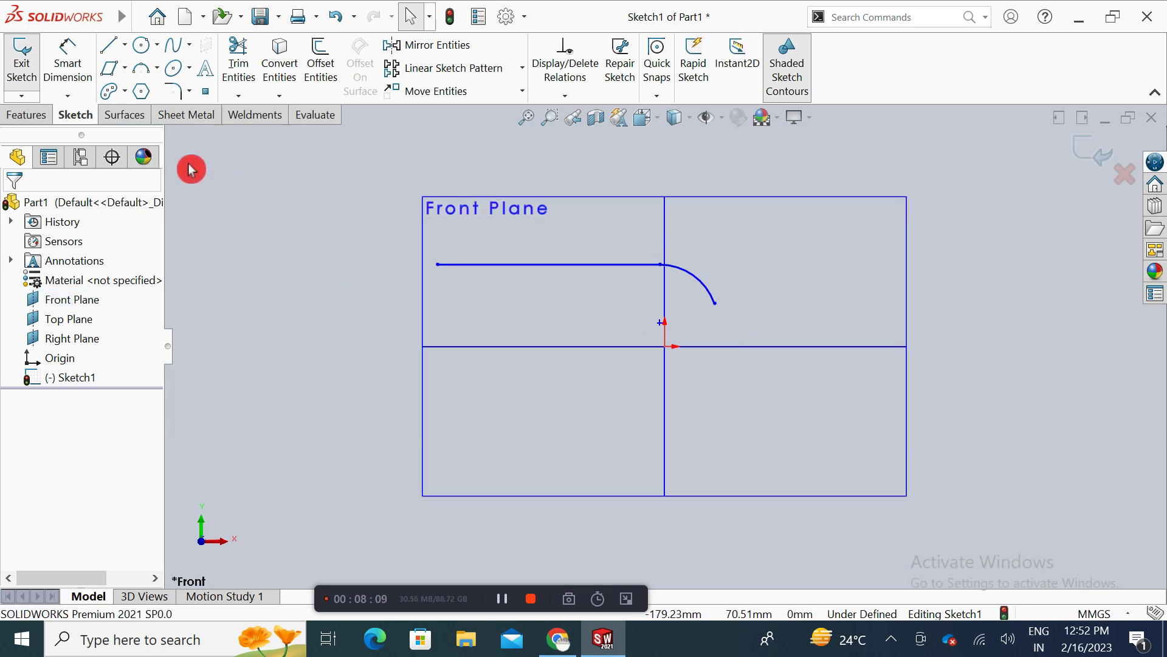
Step: Sketch a second horizontal line across the lower-left quadrant of the Front Plane
click(116, 61)
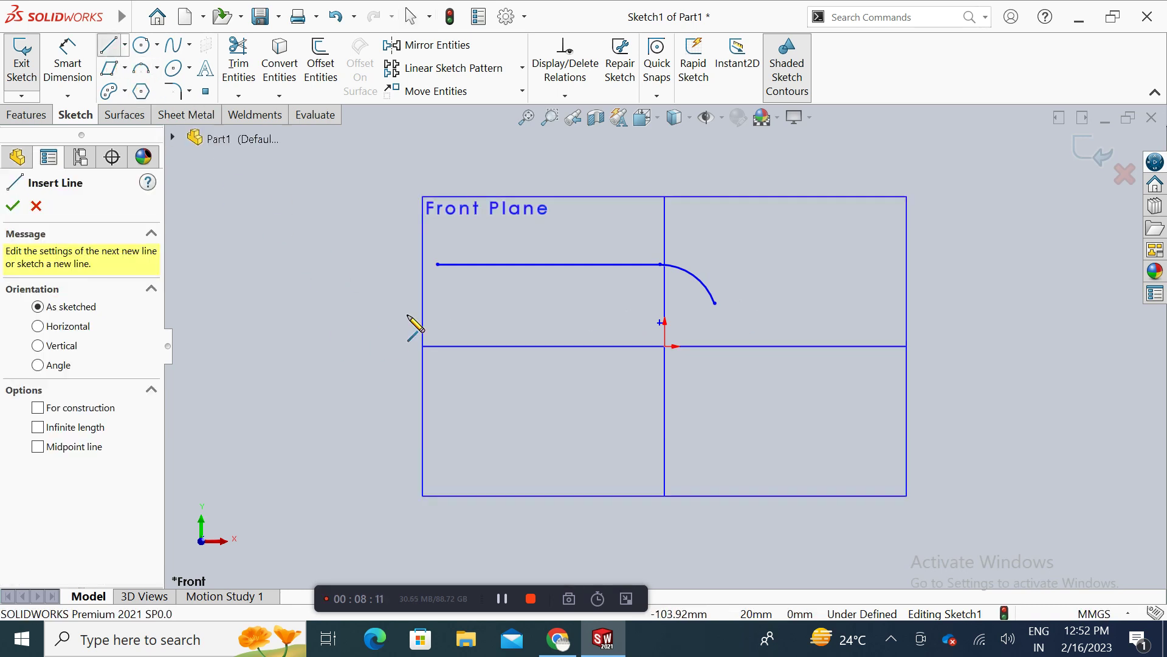
click(453, 391)
double_click(627, 392)
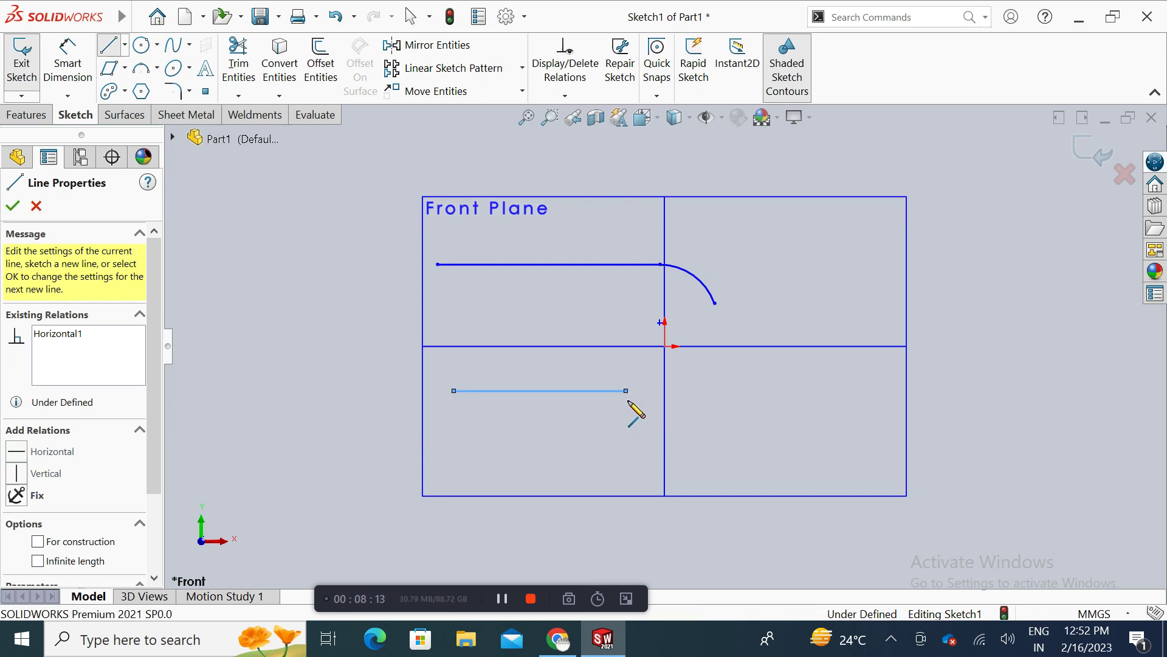
key(Escape)
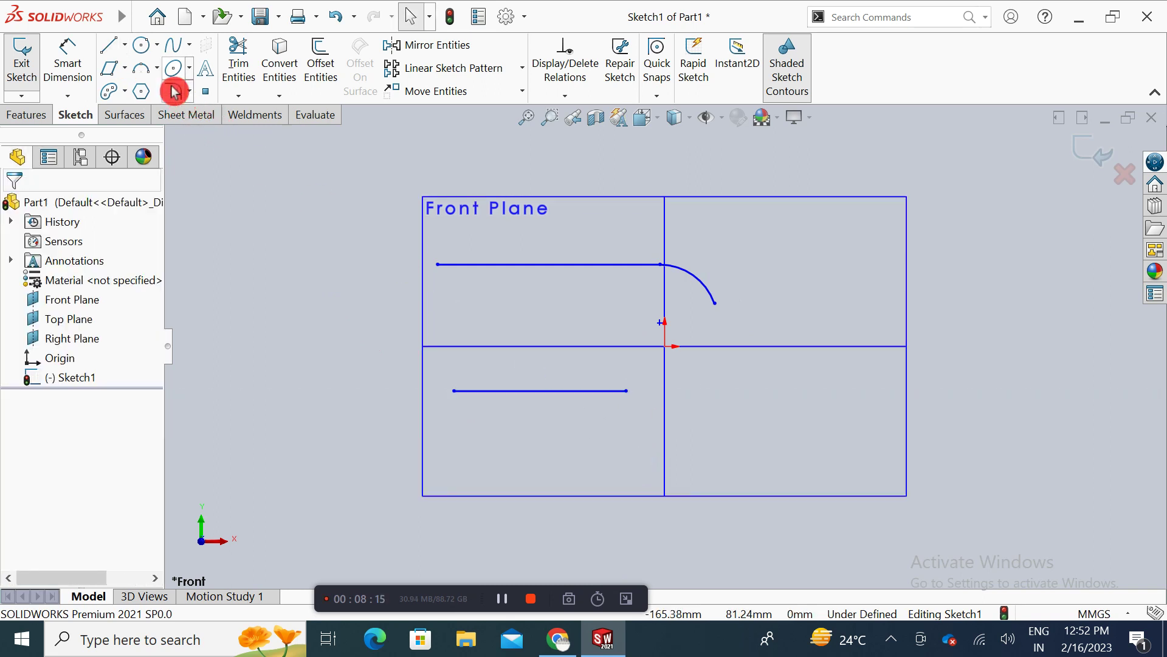
Step: Sketch a Tangent Arc from the lower line's right endpoint, curving down into the lower-right quadrant
click(180, 113)
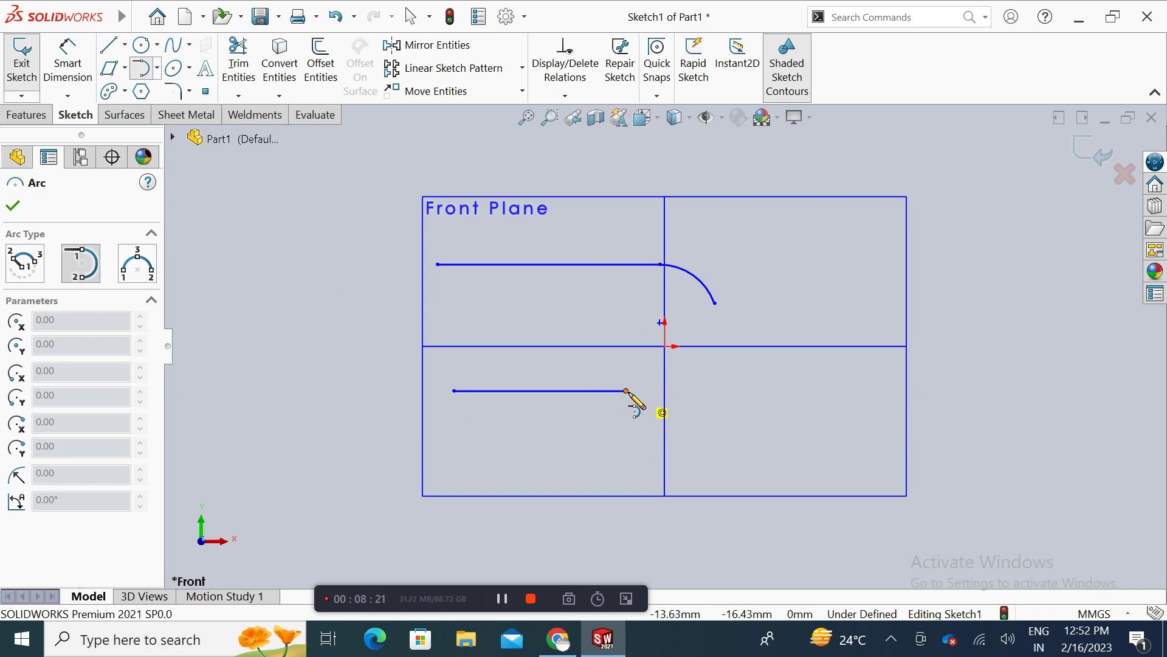
click(626, 391)
click(783, 454)
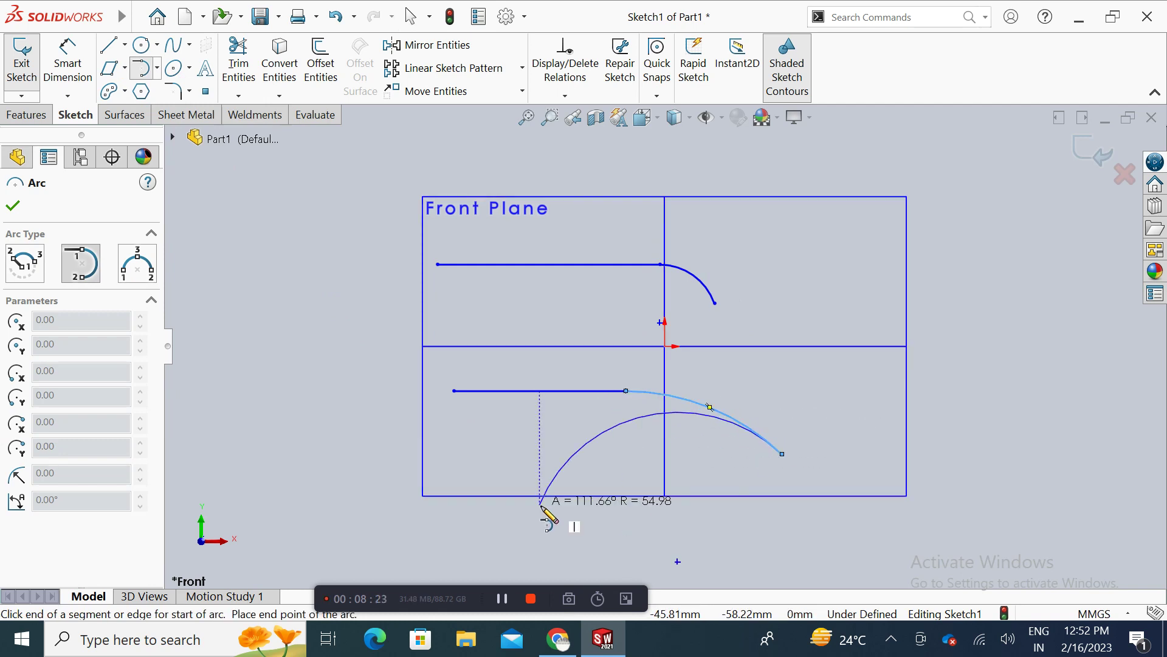
key(Escape)
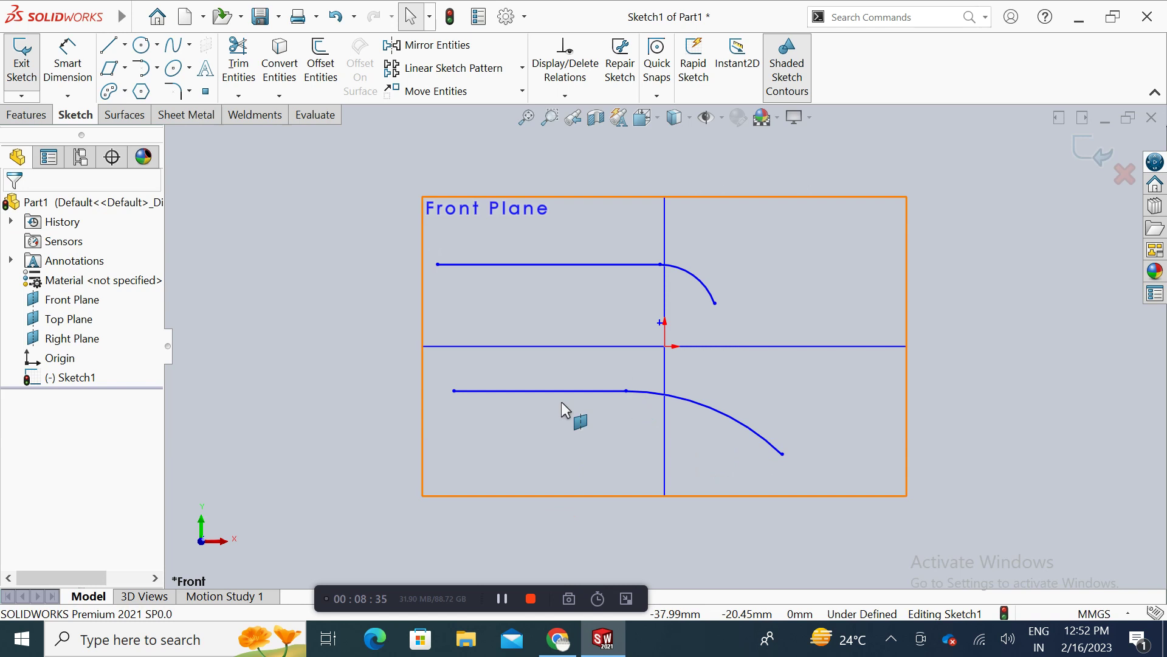
Step: Delete both lines and both arcs from the sketch
mouse_move(381, 217)
mouse_down()
mouse_move(641, 412)
mouse_move(821, 498)
mouse_up()
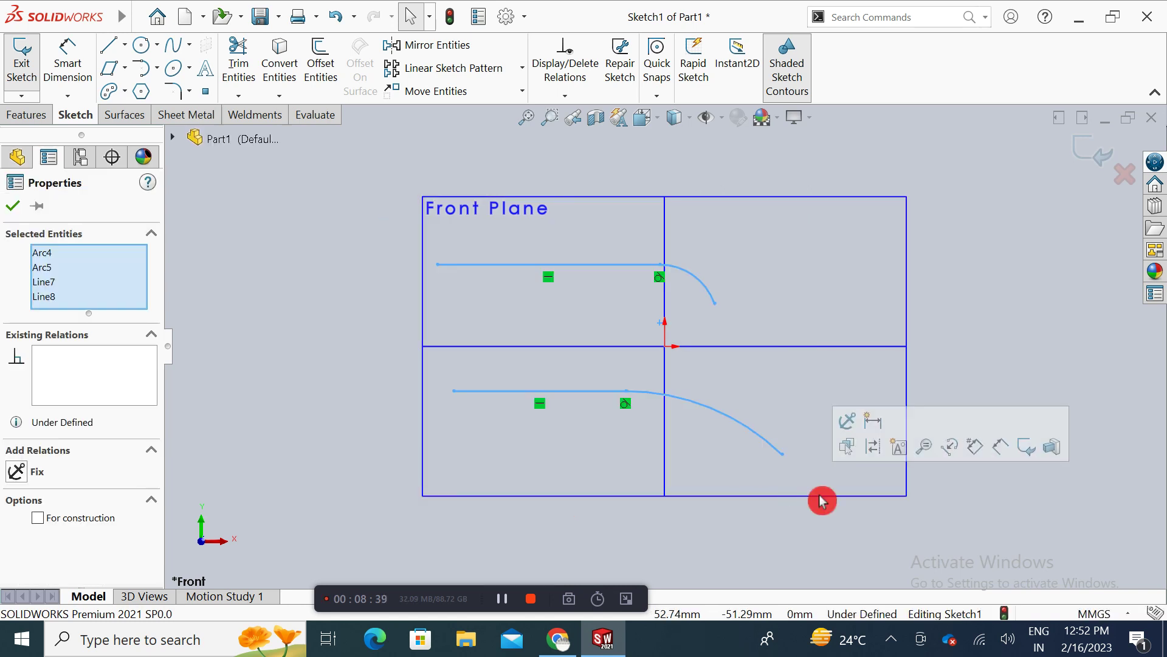
key(Delete)
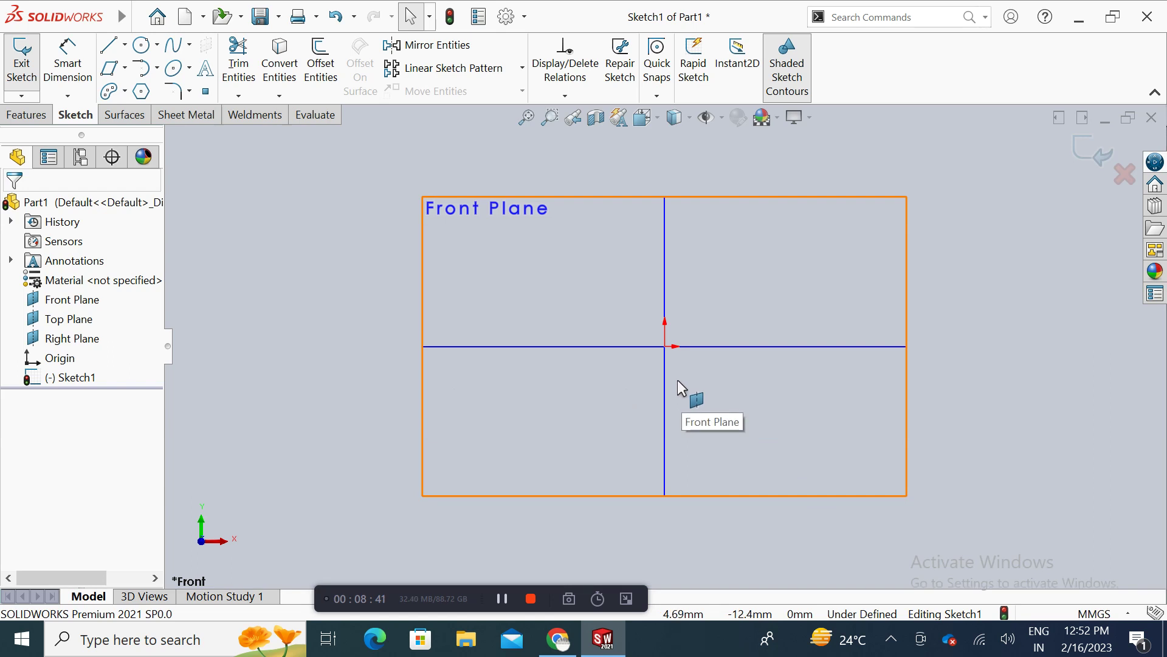
click(248, 137)
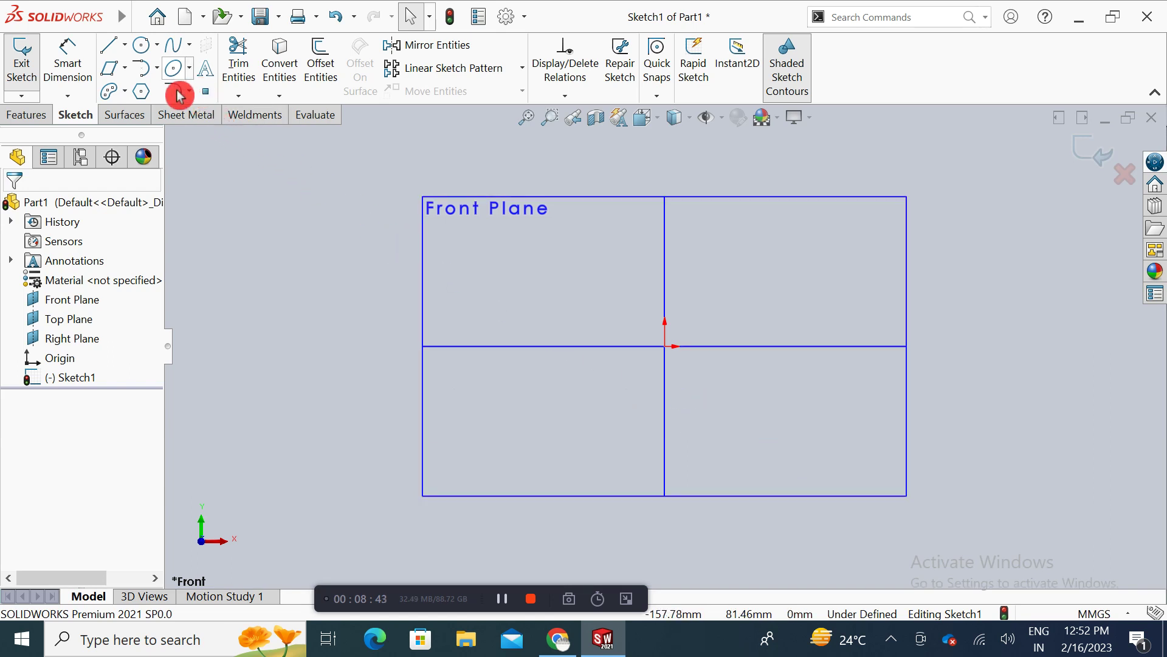
Step: Sketch a 3-sided polygon in the upper-left quadrant with an inscribed circle about 28.7 mm in diameter
click(141, 91)
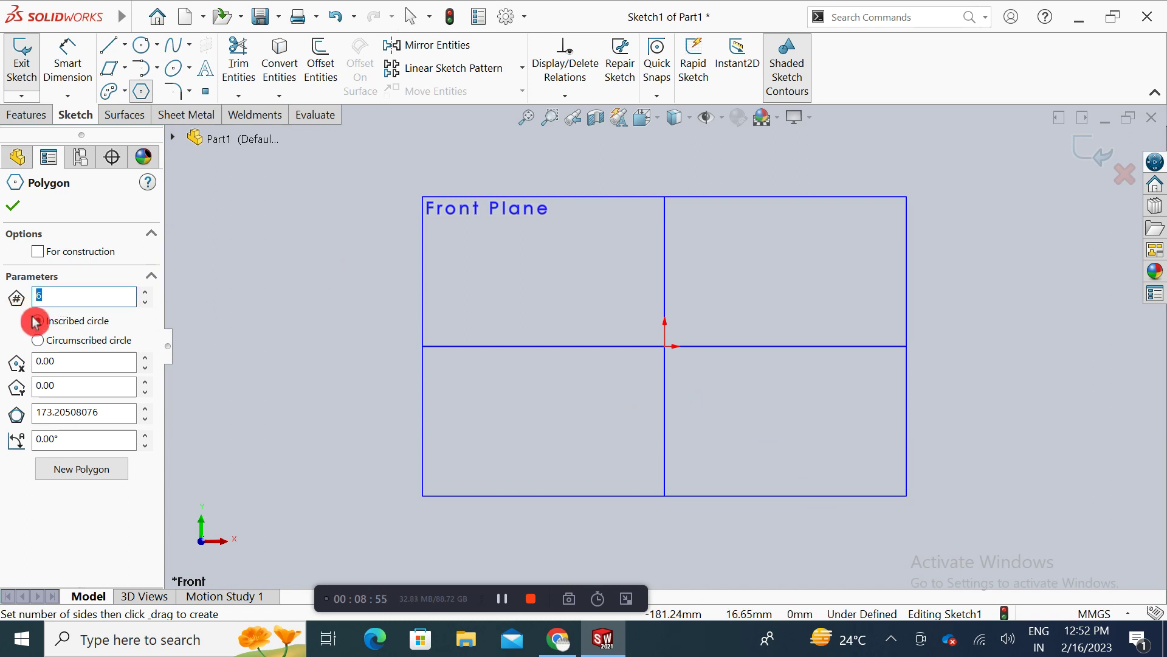
text(3)
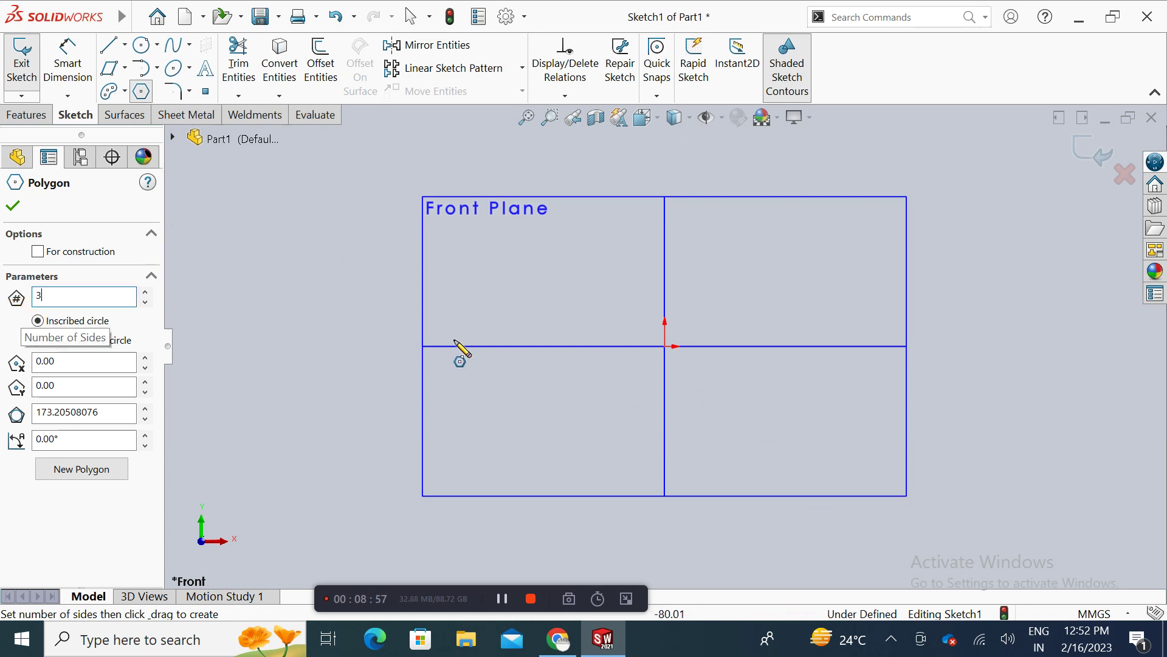
drag(521, 290, 587, 249)
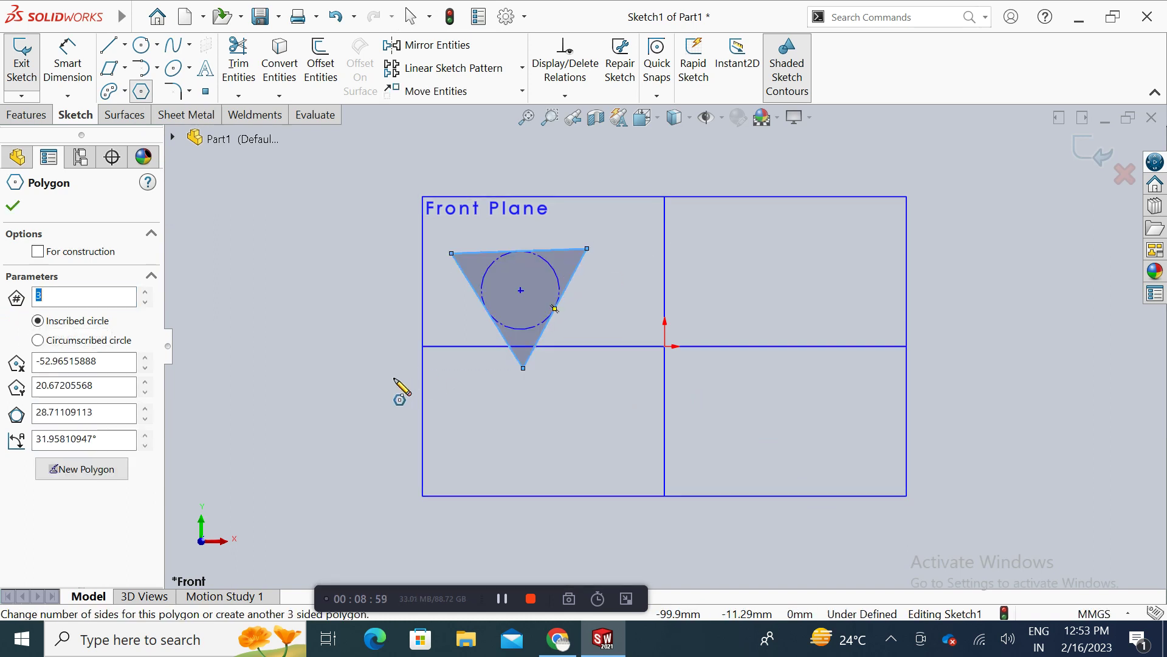
key(Escape)
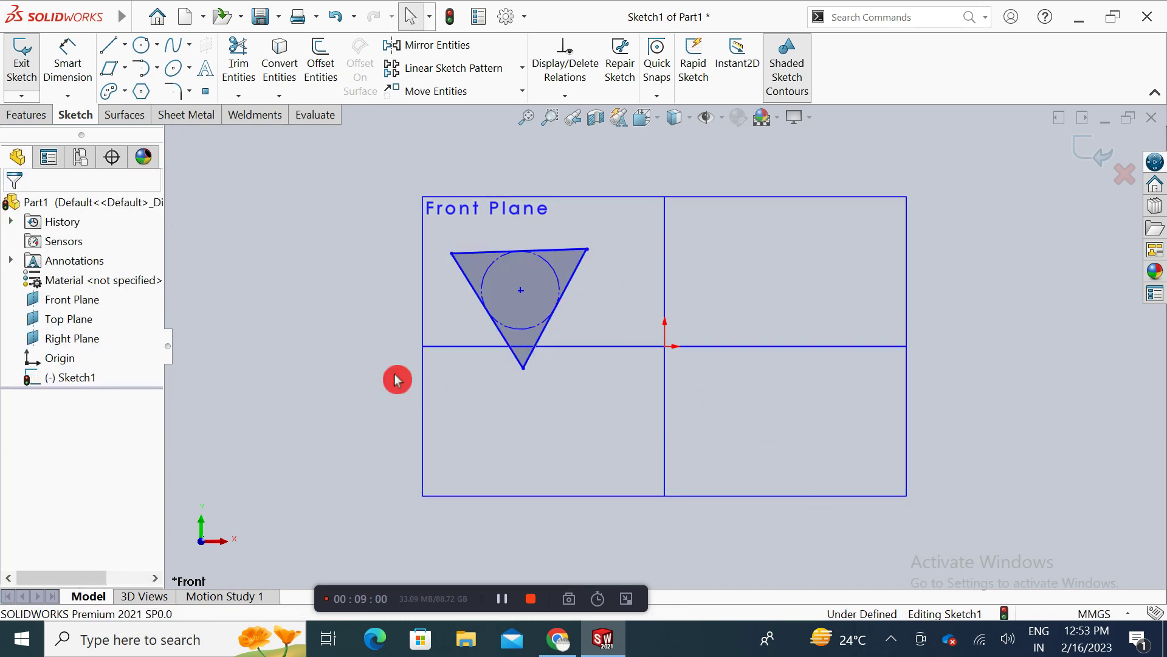
Step: Sketch a 4-sided polygon with an inscribed circle of about 44.8 mm beside the triangle, and change it to 6 sides
click(147, 97)
drag(50, 306, 11, 306)
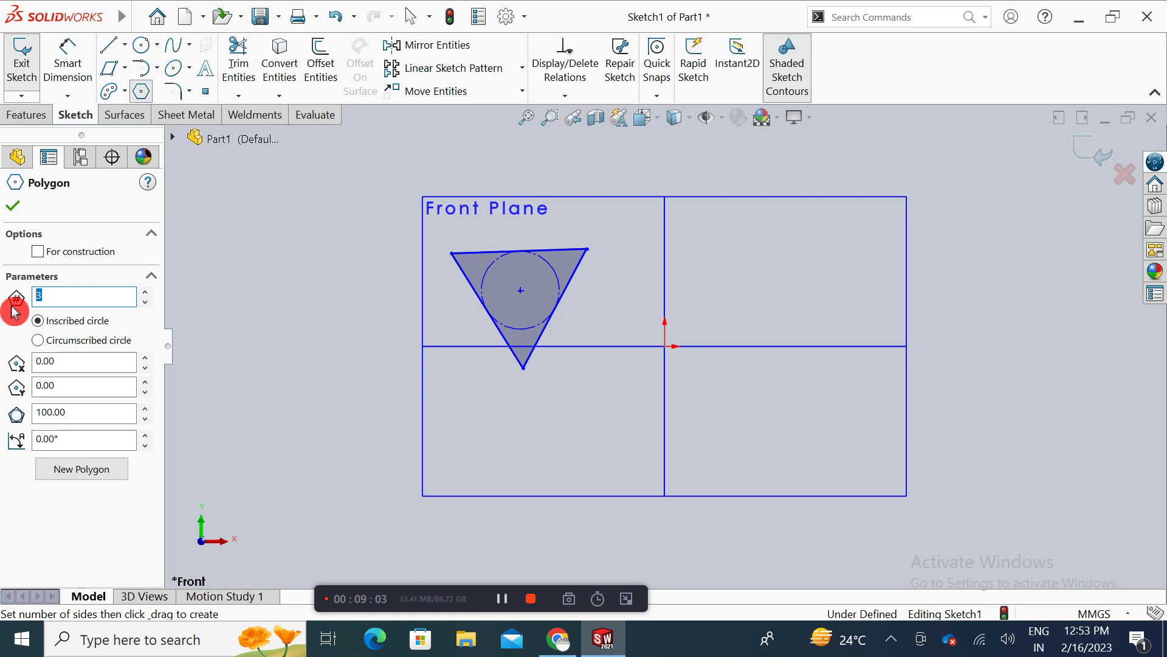
mouse_move(710, 254)
mouse_down()
mouse_move(875, 414)
mouse_move(771, 314)
mouse_up()
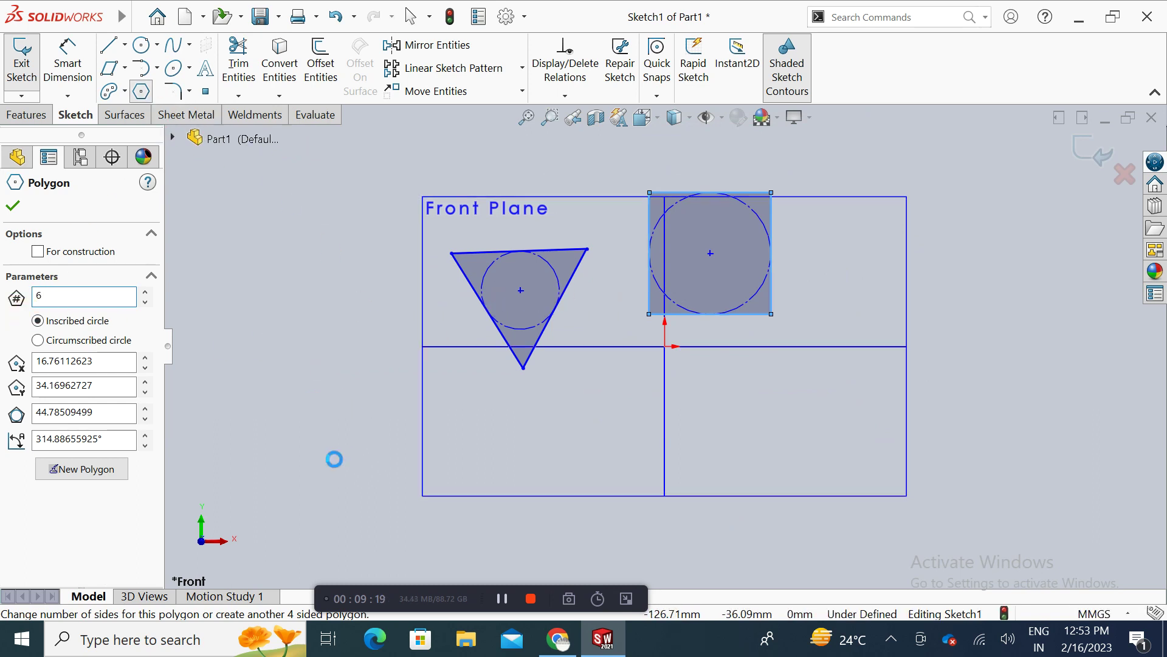
Step: Sketch a 6-sided polygon with an inscribed circle of about 57.7 mm at the plane's lower left, and change it to 5 sides
click(320, 444)
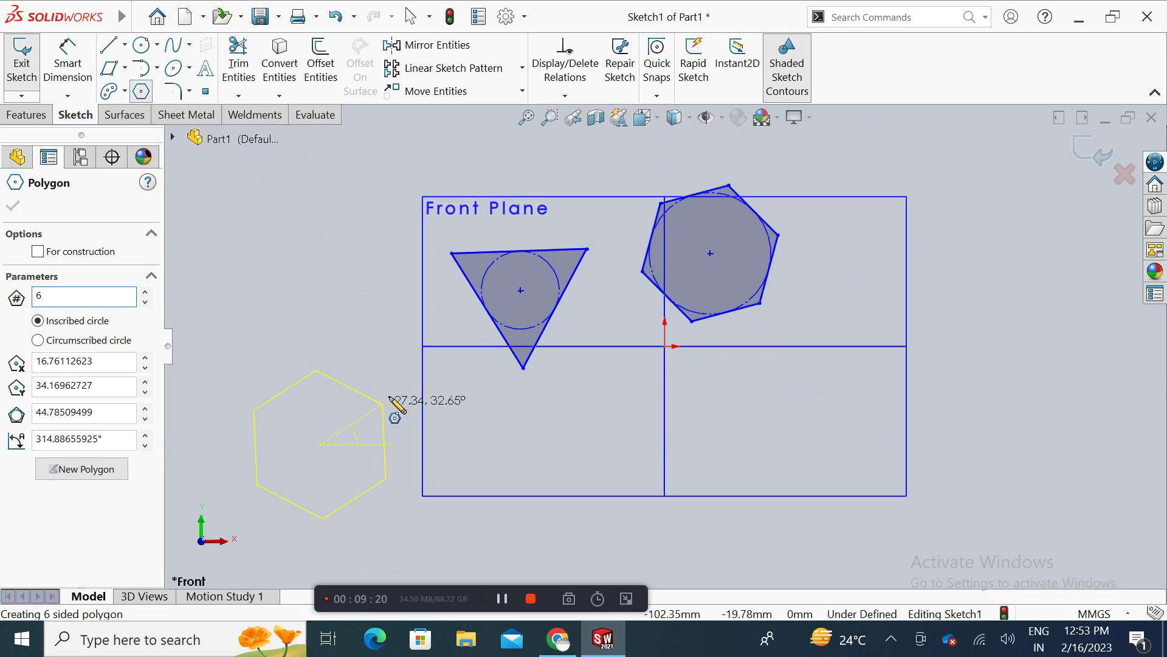
click(321, 356)
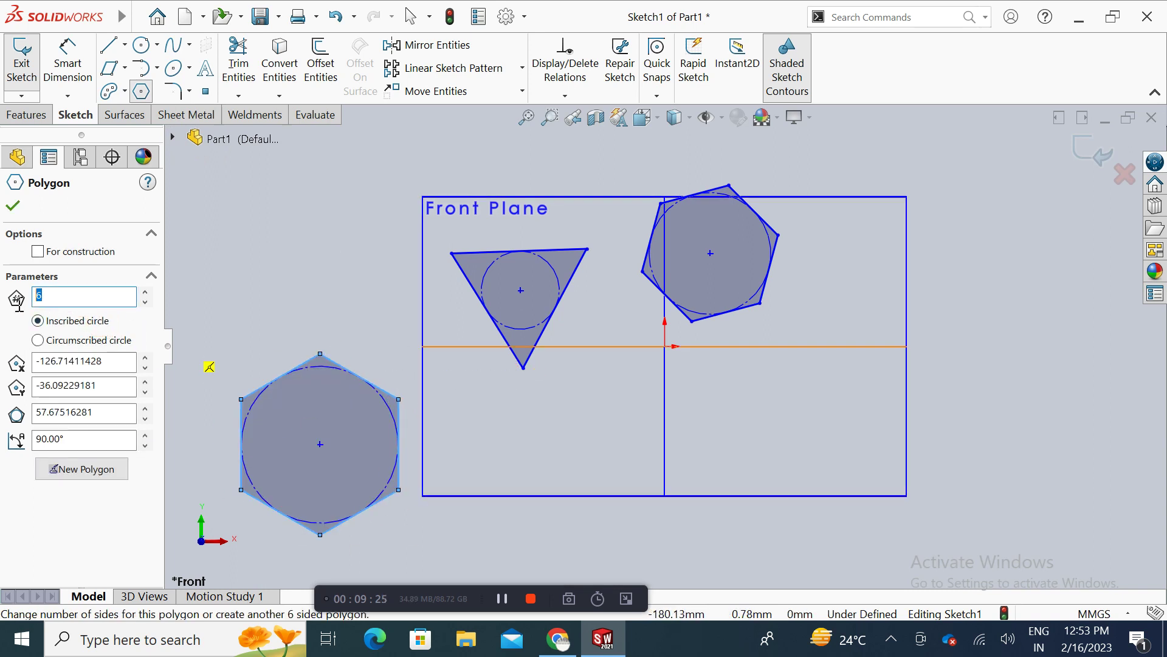
click(15, 207)
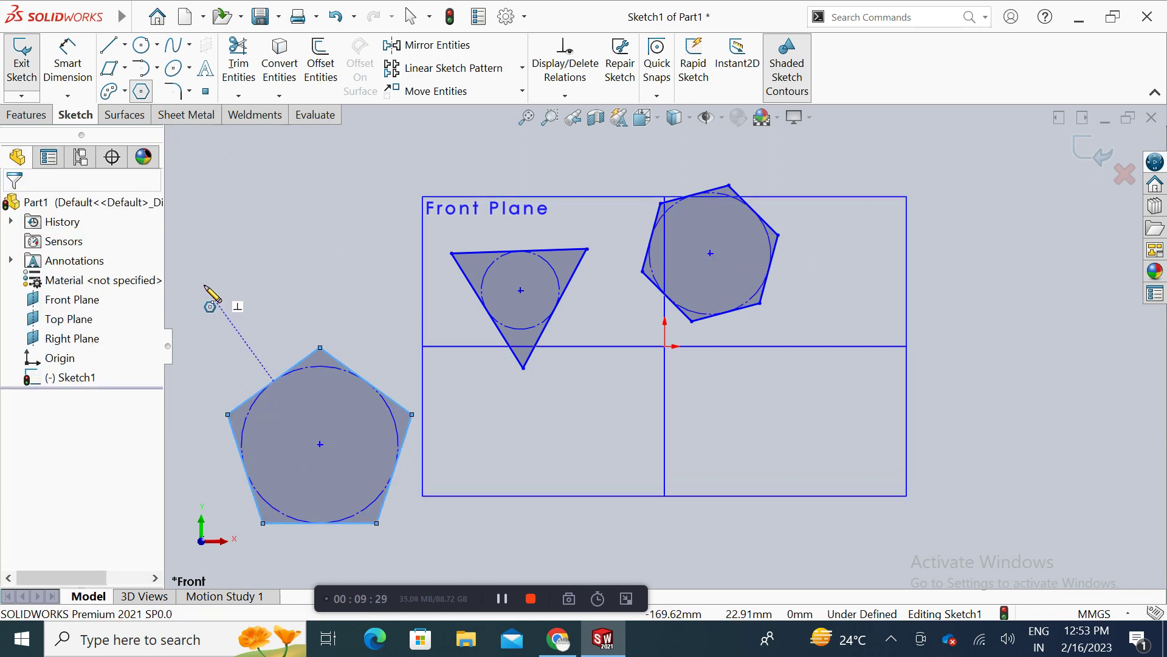
key(Escape)
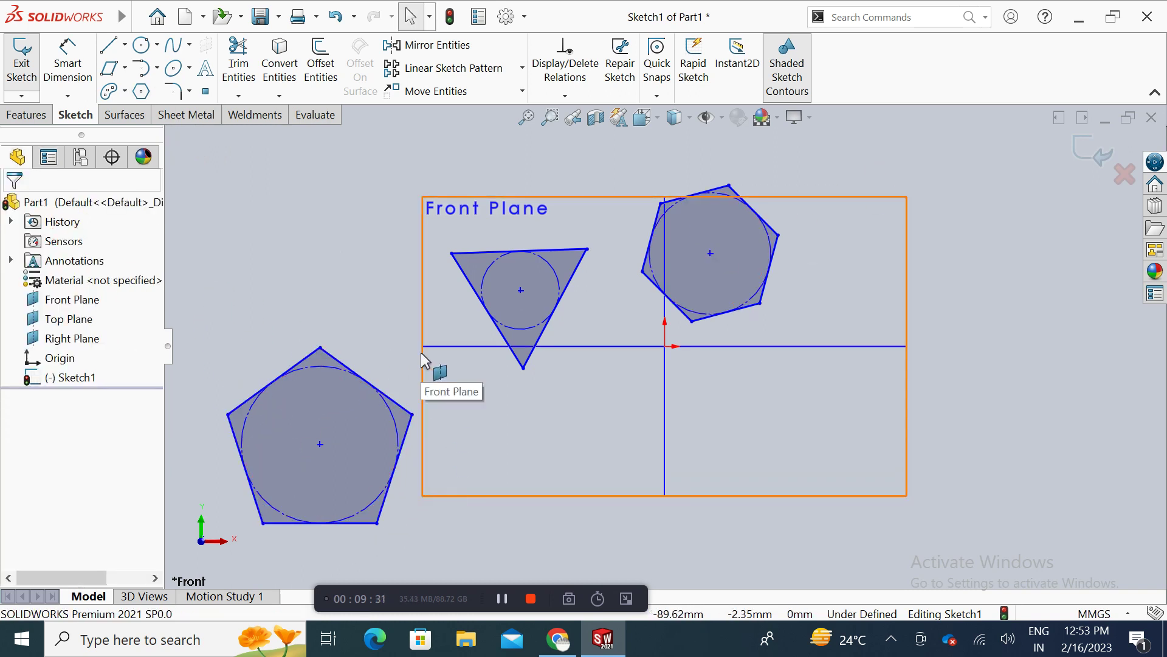
Step: Dimension the pentagon's bottom side as 40 mm, placing the dimension below it
drag(333, 364, 293, 380)
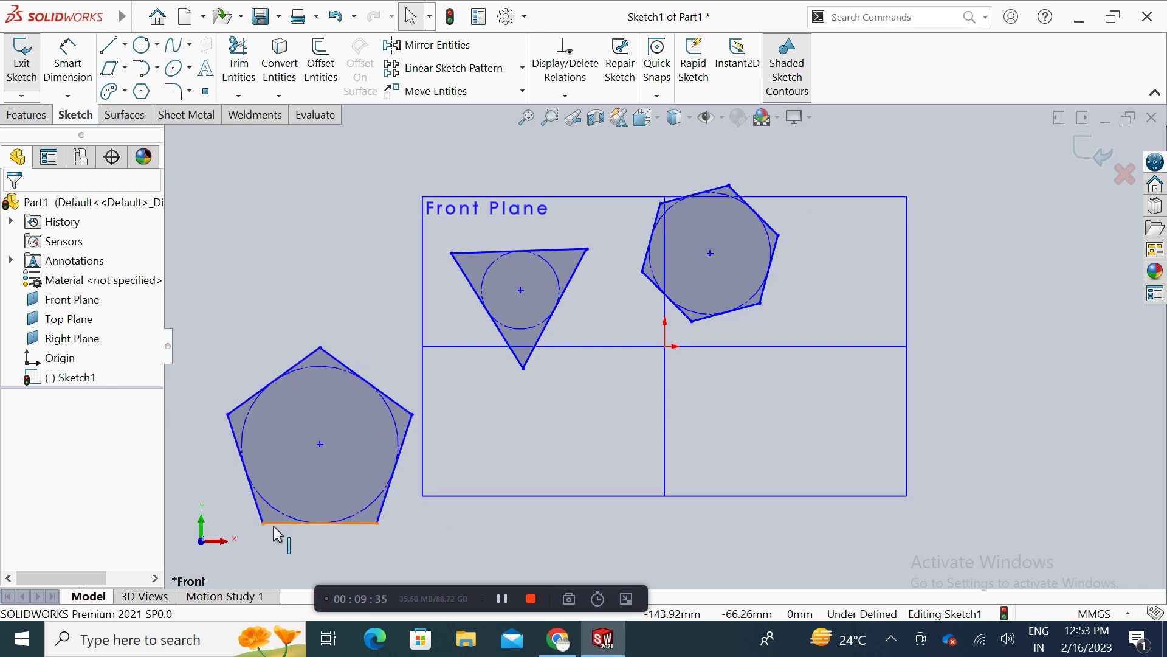
click(85, 88)
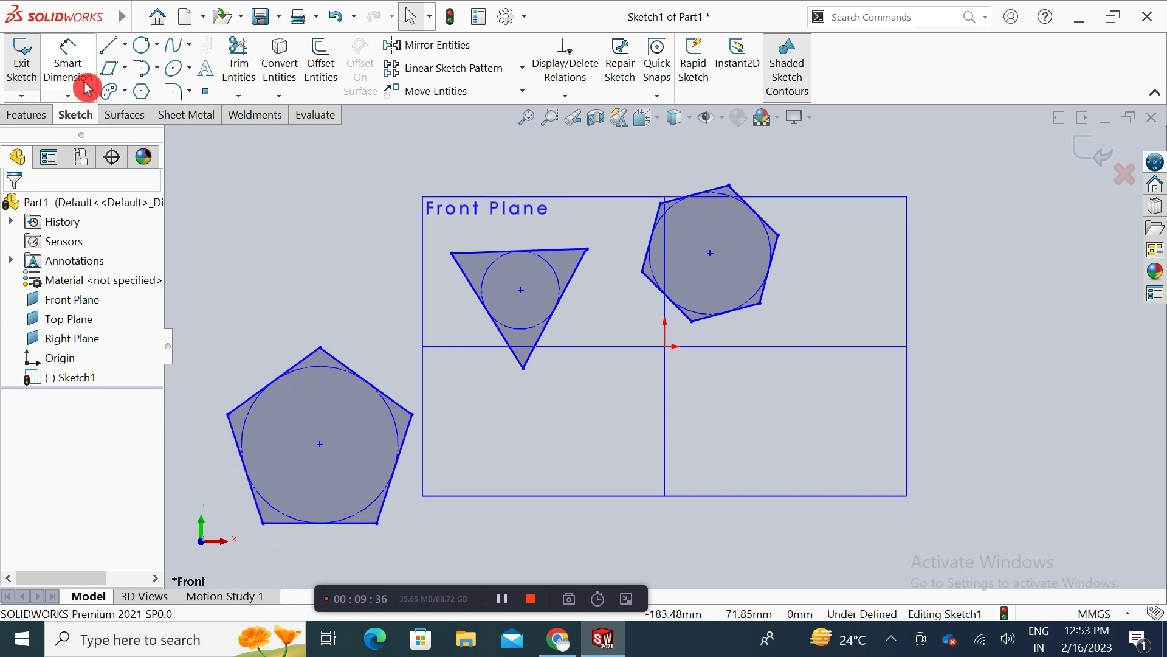
click(287, 526)
click(289, 554)
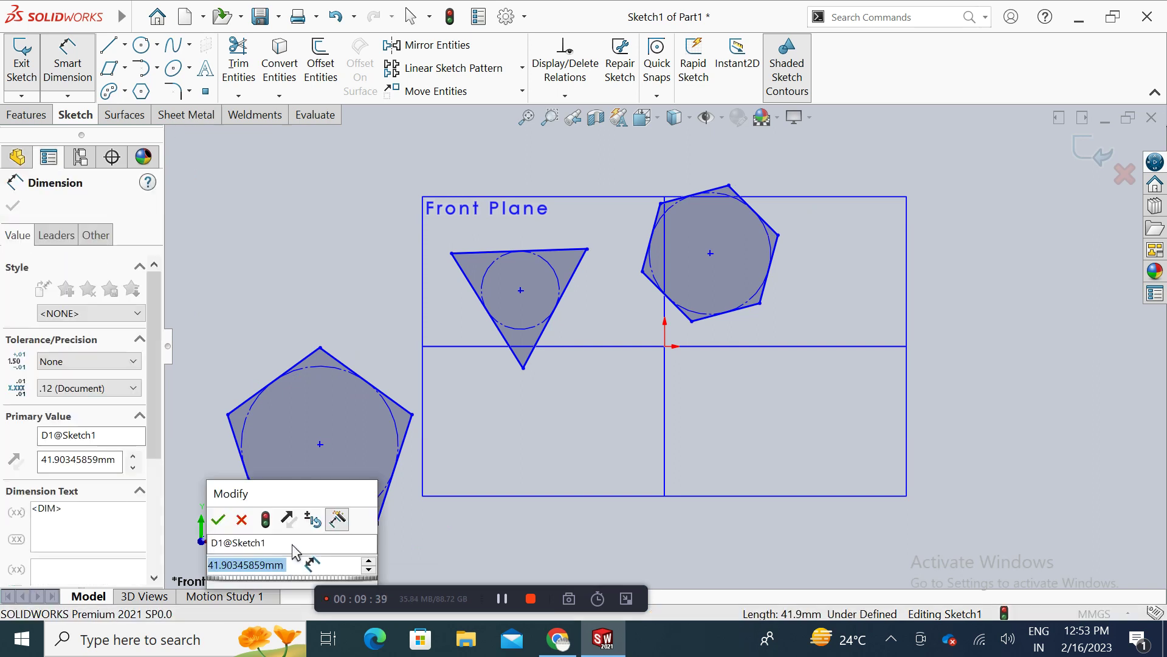
text(40)
key(Return)
key(Escape)
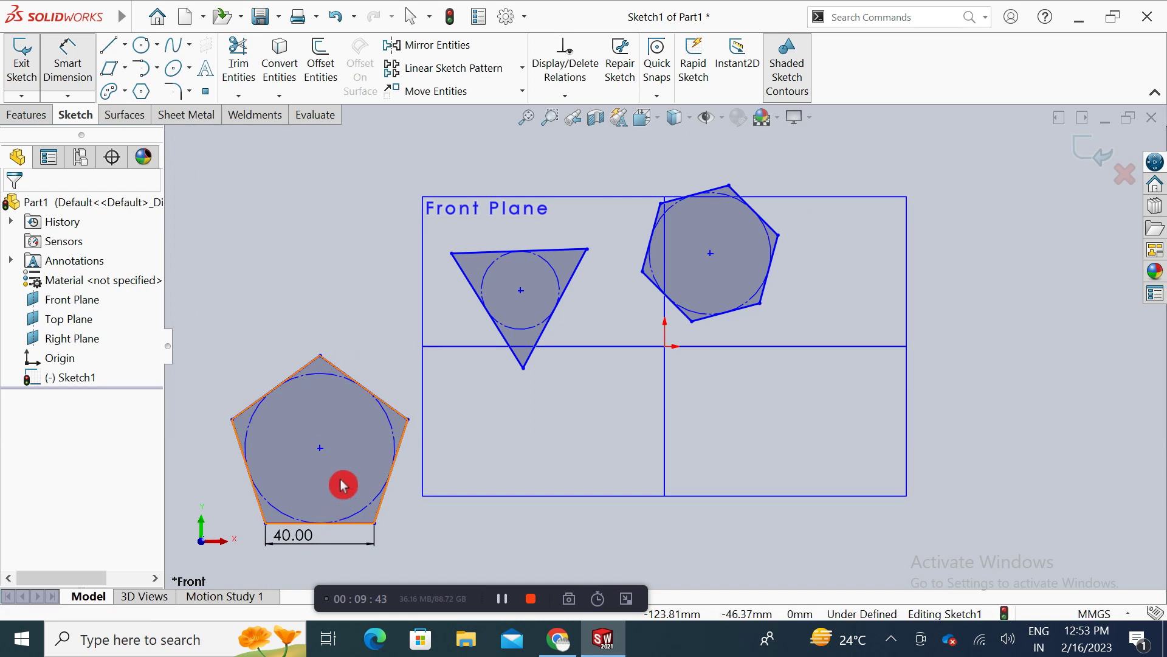
Step: Move the pentagon by its center point onto the sketch origin
mouse_move(320, 447)
mouse_down()
mouse_move(612, 379)
mouse_move(664, 349)
mouse_up()
click(560, 455)
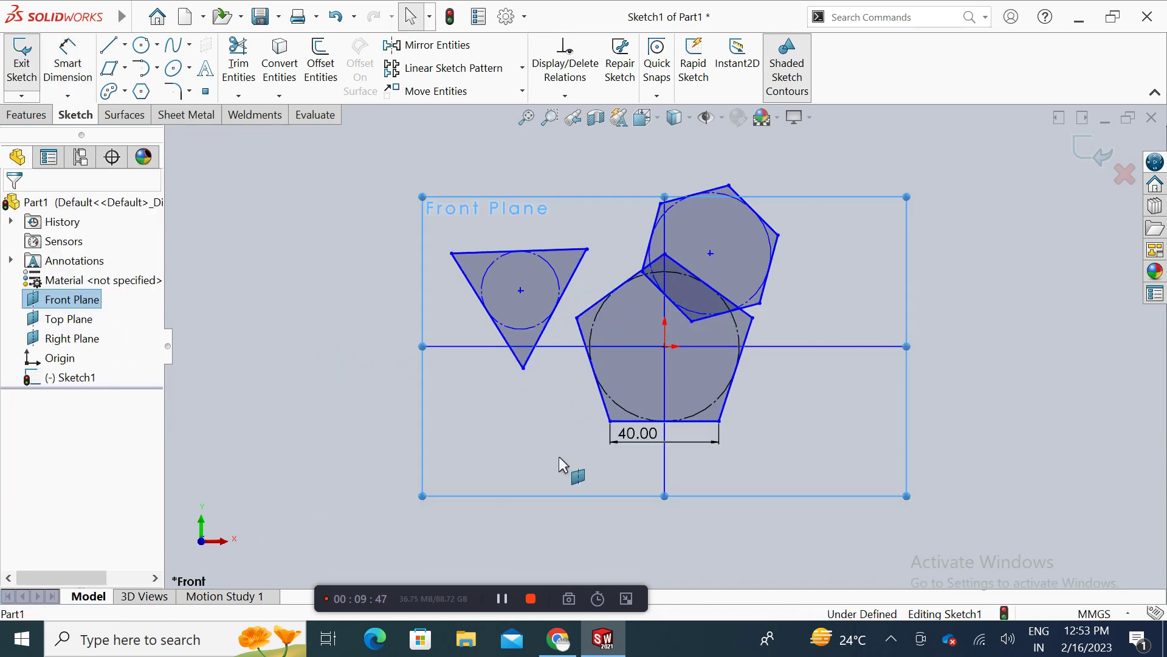
Step: Try to add a diameter dimension to the inscribed circle of the pentagon at the origin
click(90, 93)
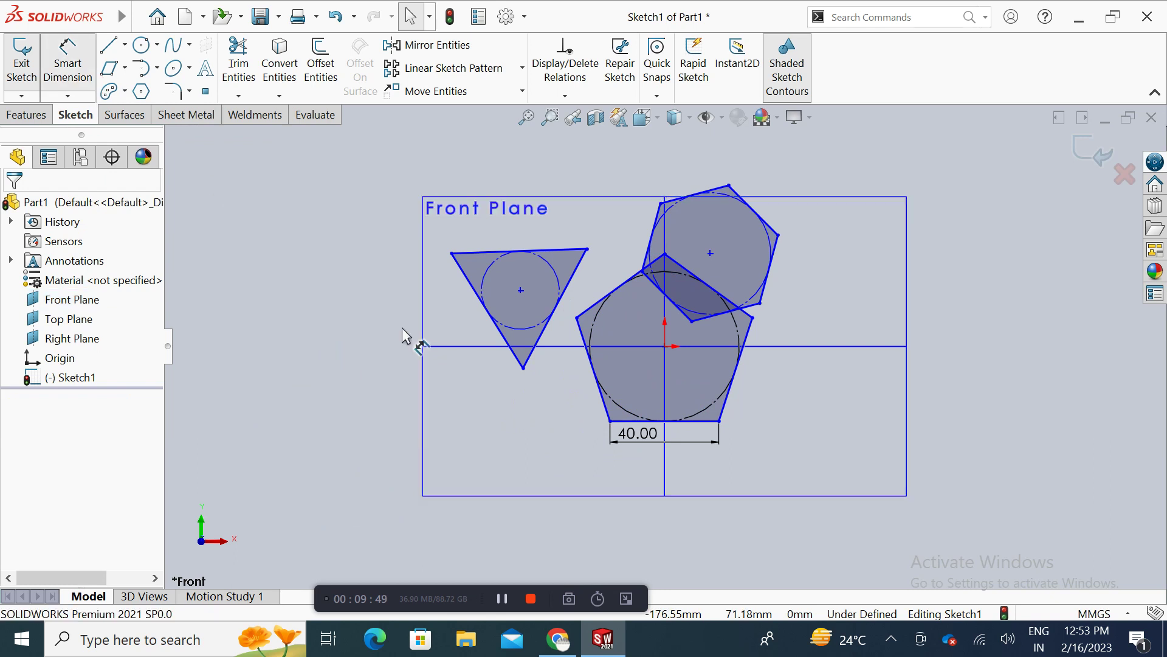
click(615, 399)
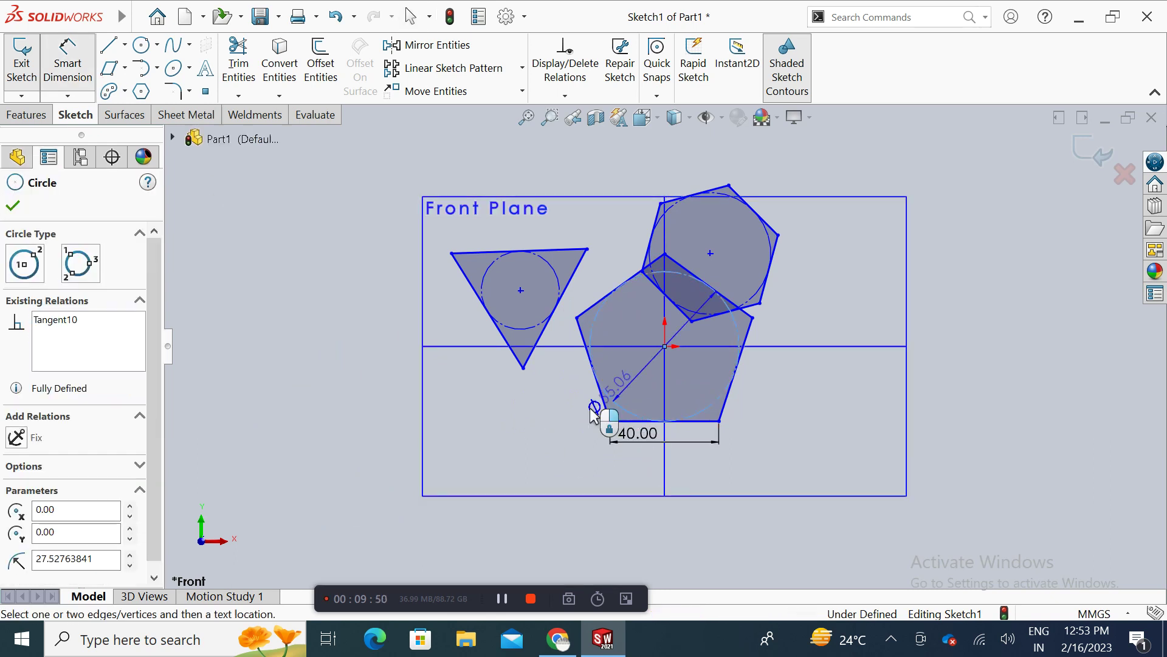
click(529, 473)
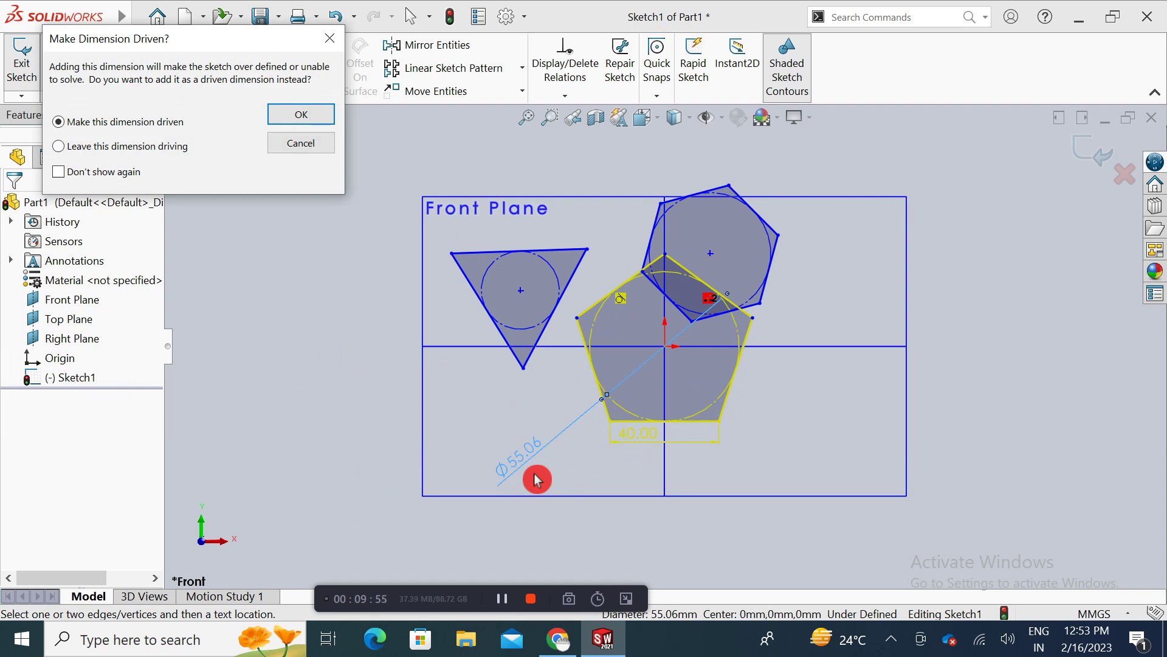
key(Escape)
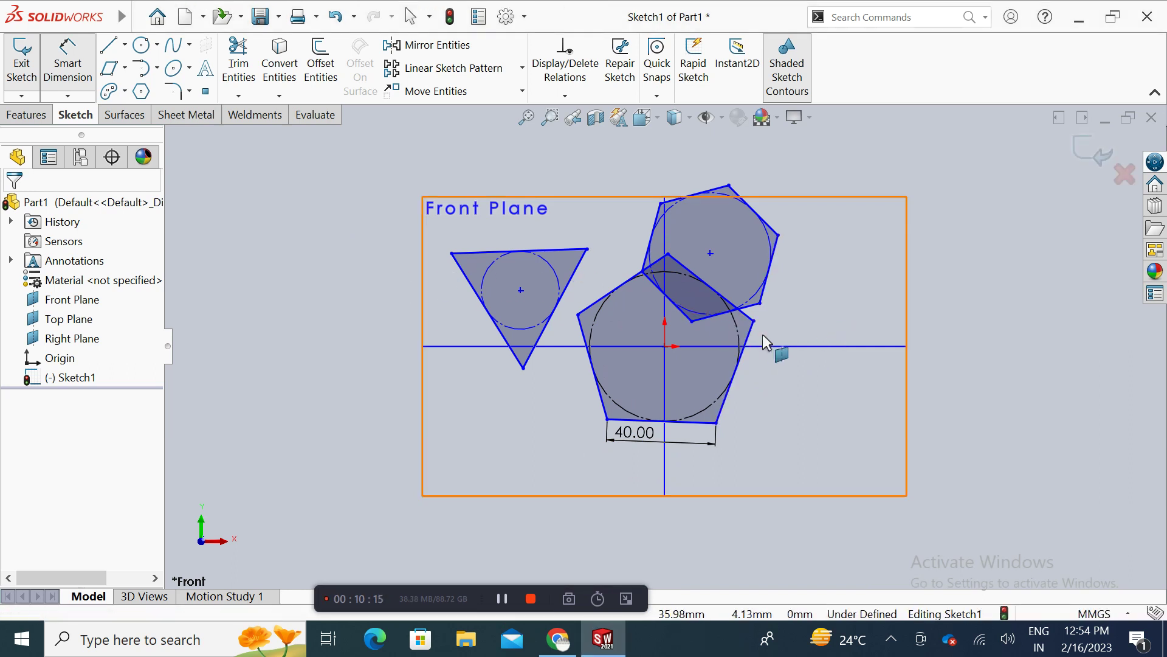
key(Escape)
Step: Rotate the pentagon about the origin by one of its vertices, and add a Horizontal relation to its bottom side
drag(755, 323, 795, 503)
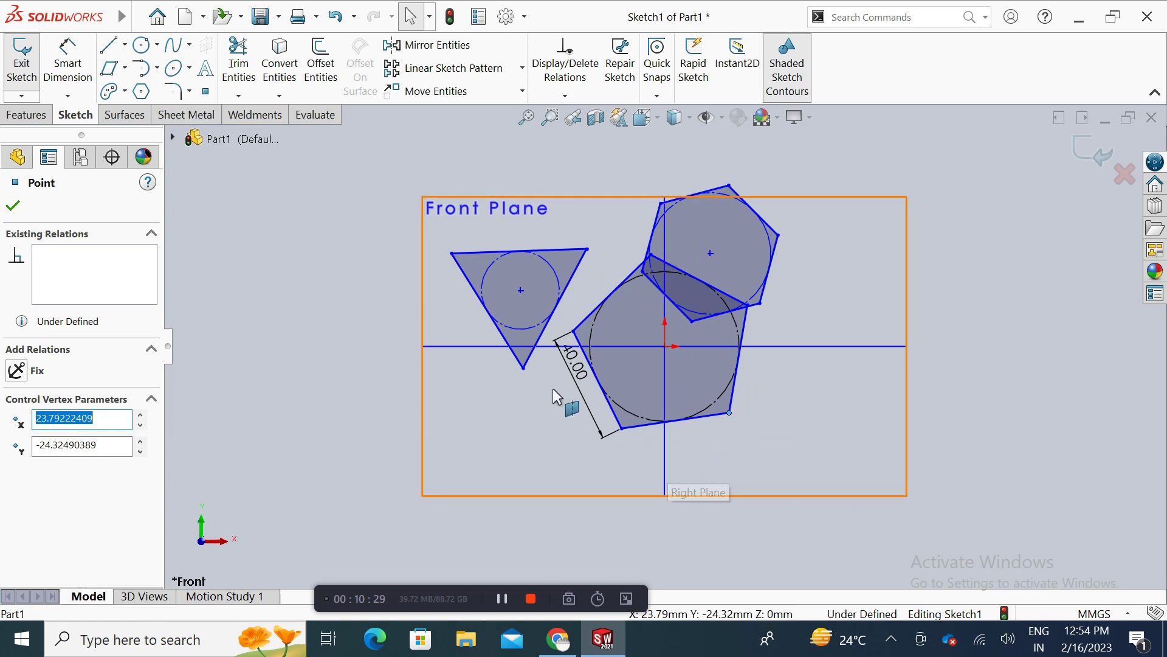
click(84, 80)
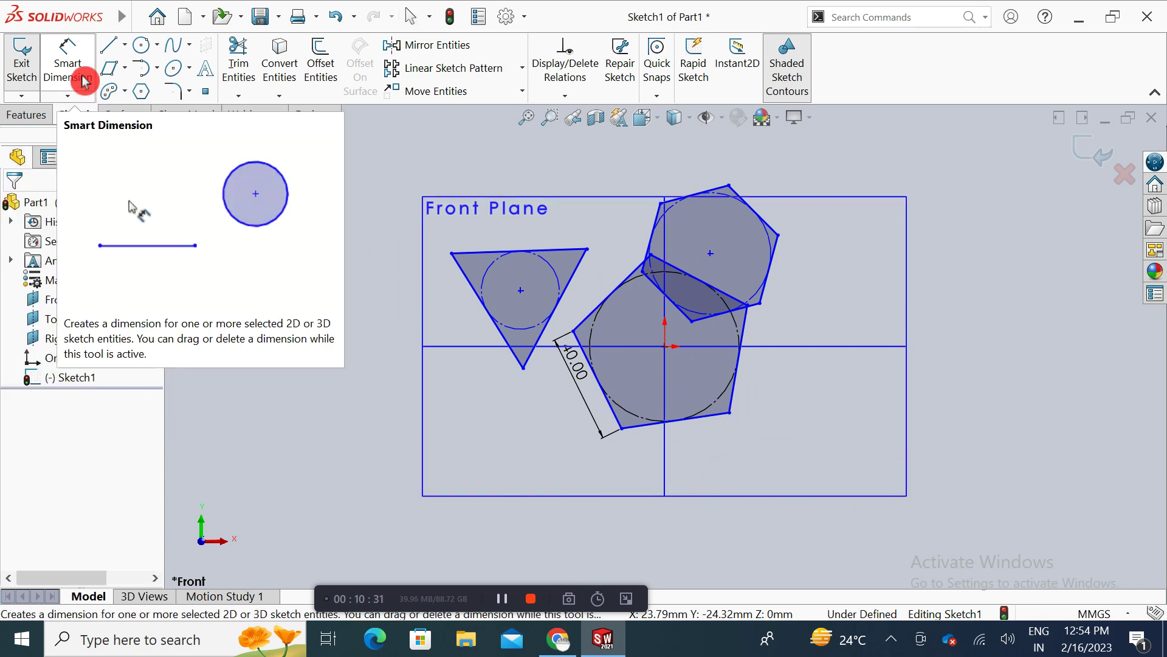
key(Escape)
click(715, 419)
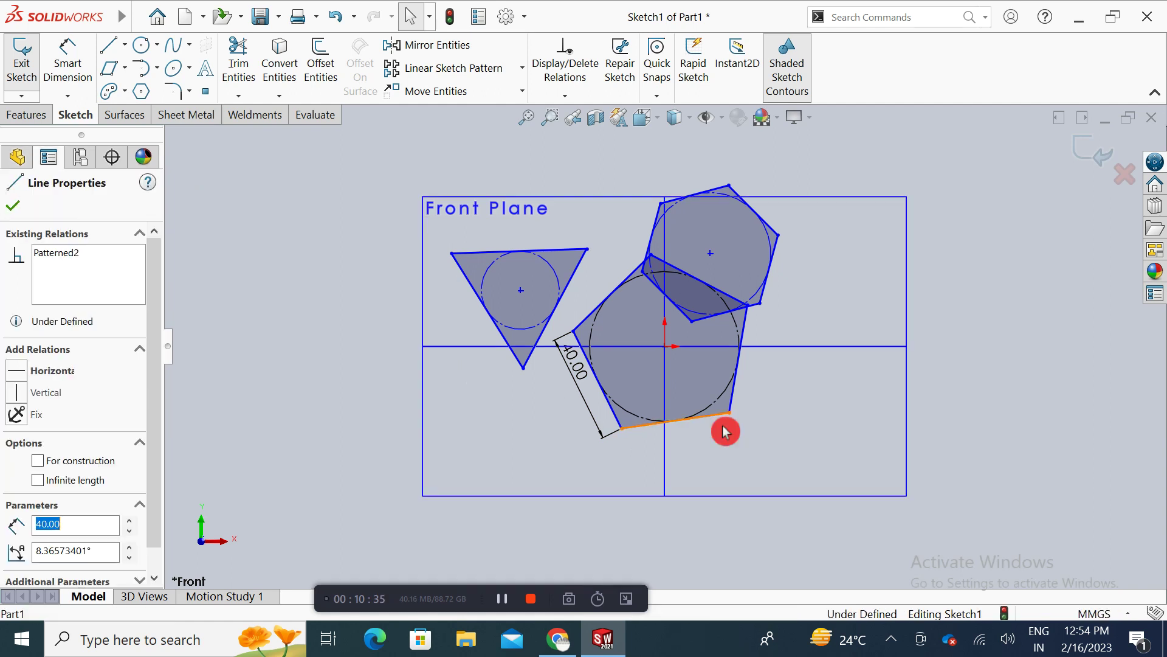
click(24, 374)
click(13, 207)
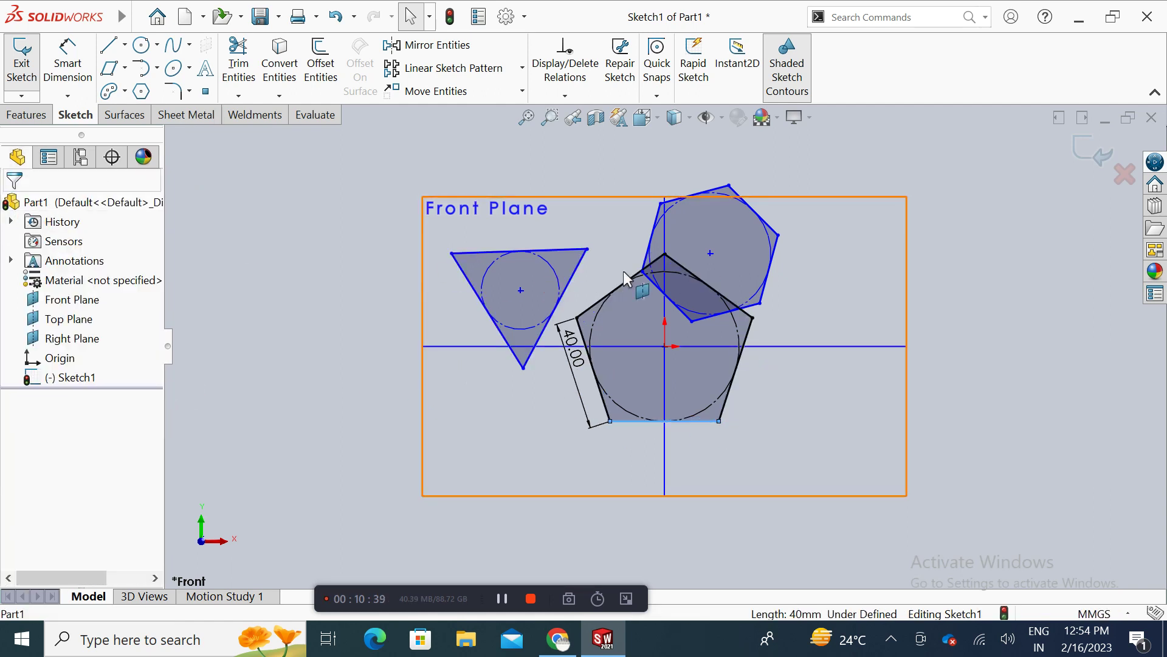
Step: Delete all three polygons and the side dimension from the sketch
click(601, 472)
click(596, 526)
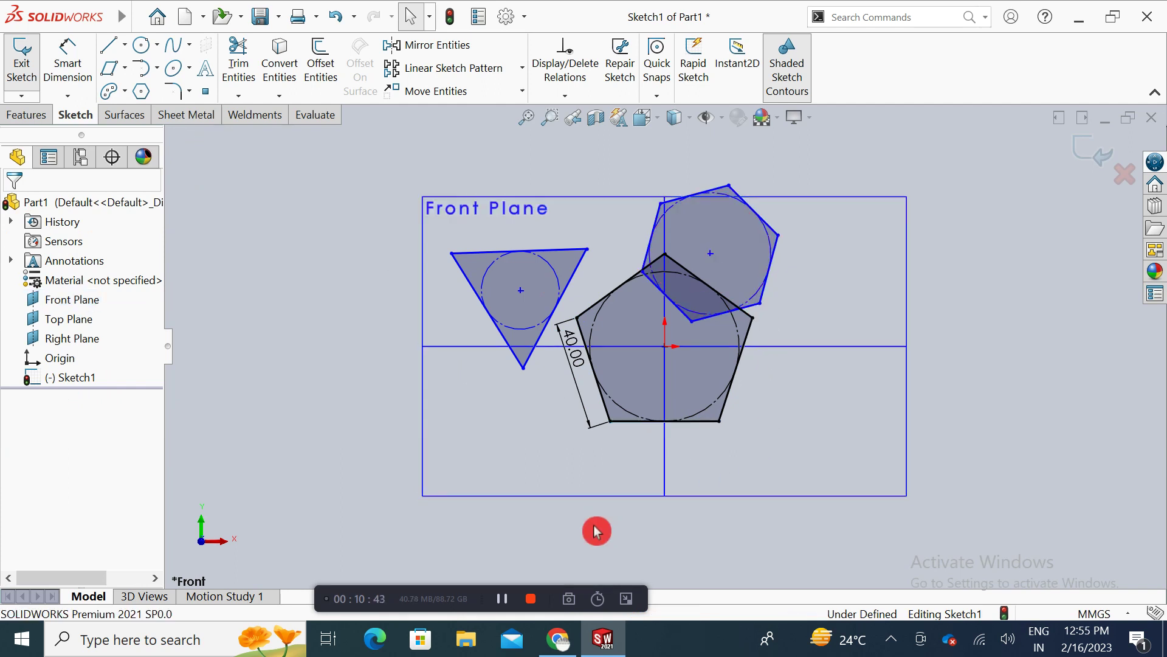
mouse_move(404, 156)
mouse_down()
mouse_move(746, 420)
mouse_move(842, 476)
mouse_up()
key(Delete)
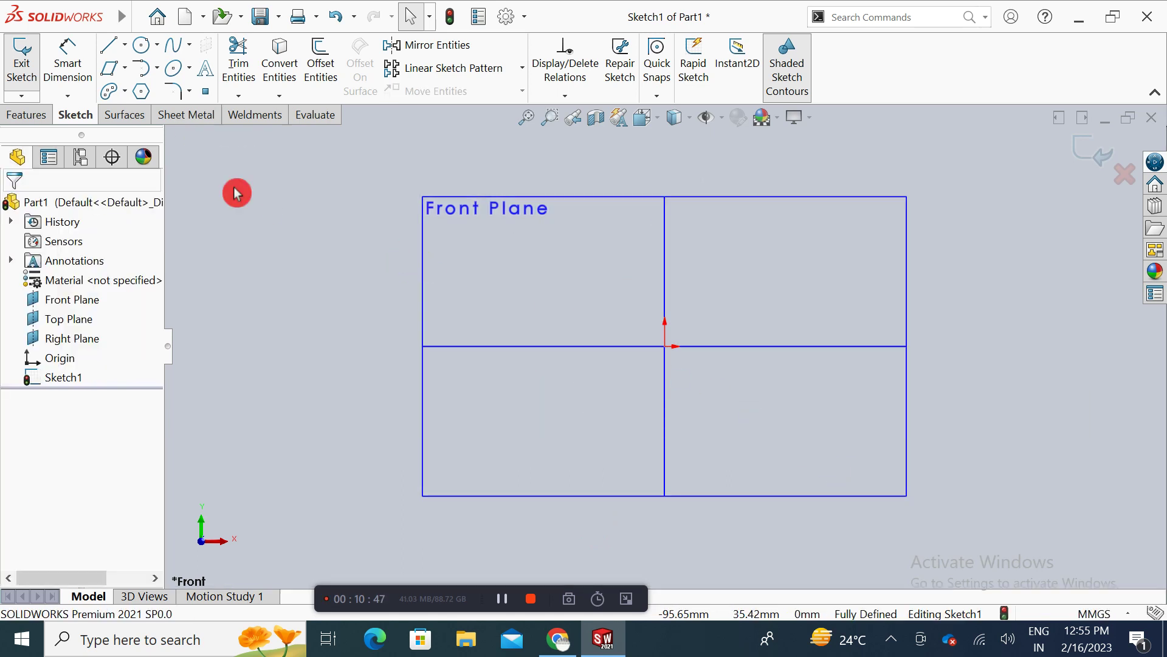
Step: Sketch a center rectangle about 83 mm wide, centered on the origin of the Front Plane
click(125, 68)
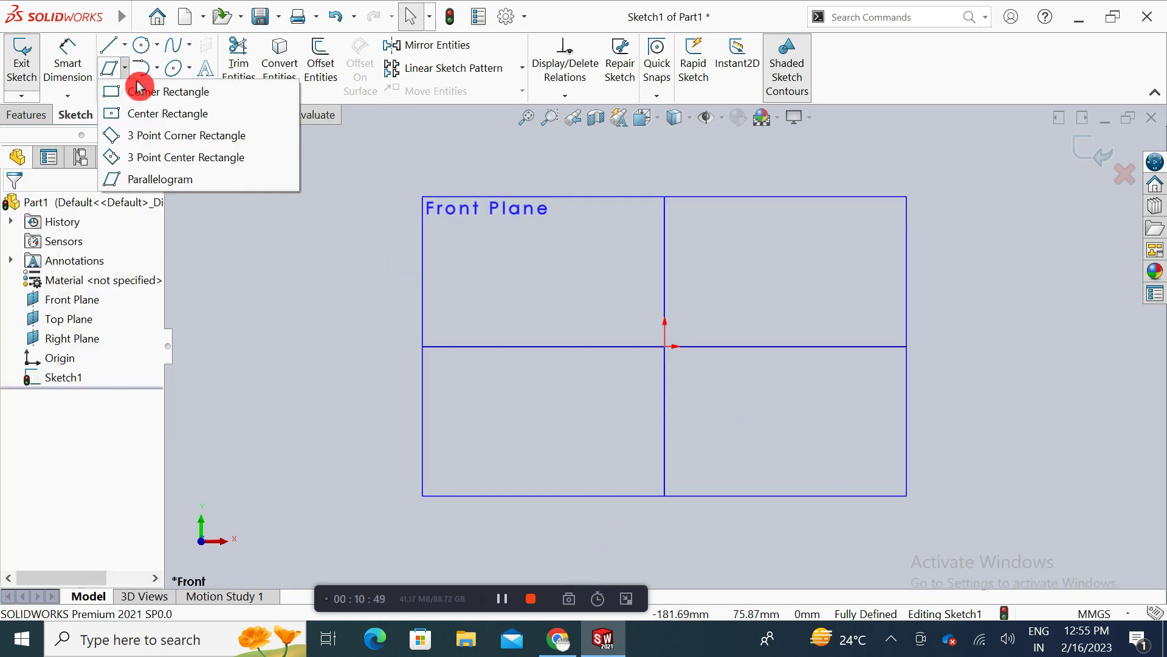
click(160, 114)
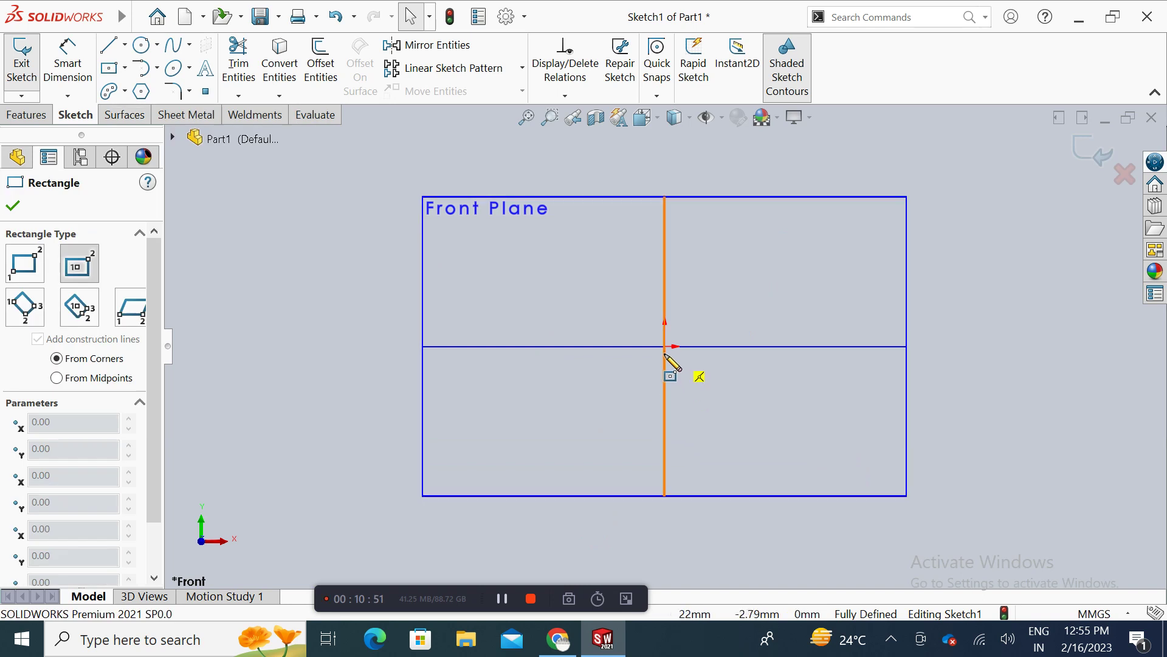
click(665, 347)
click(778, 246)
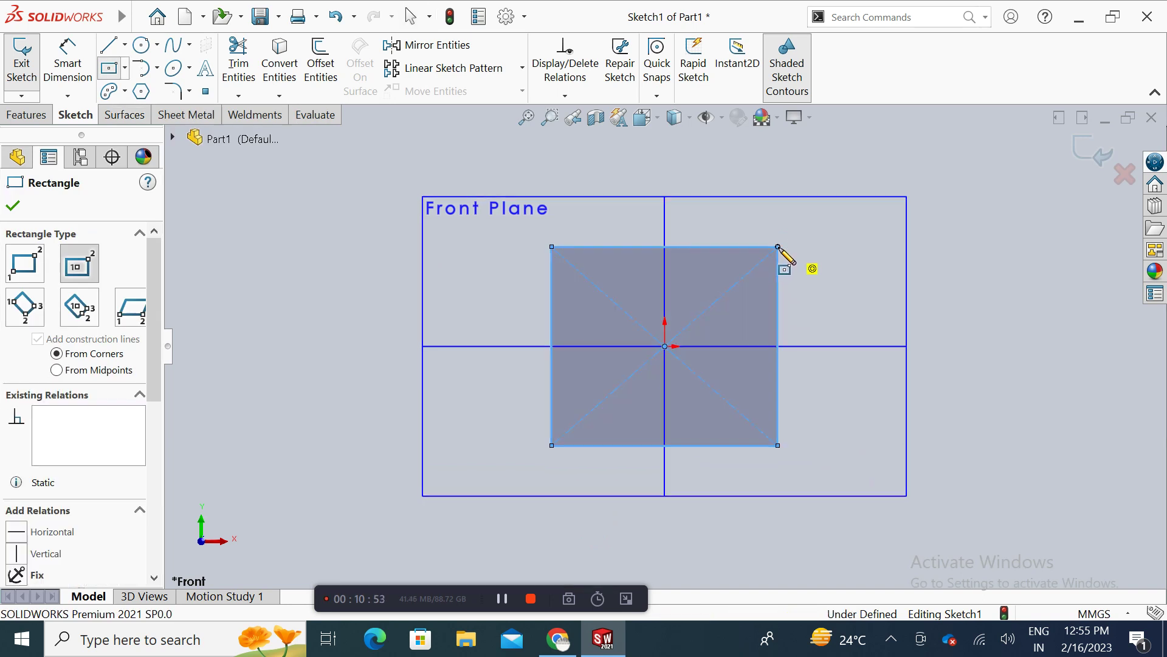
key(Escape)
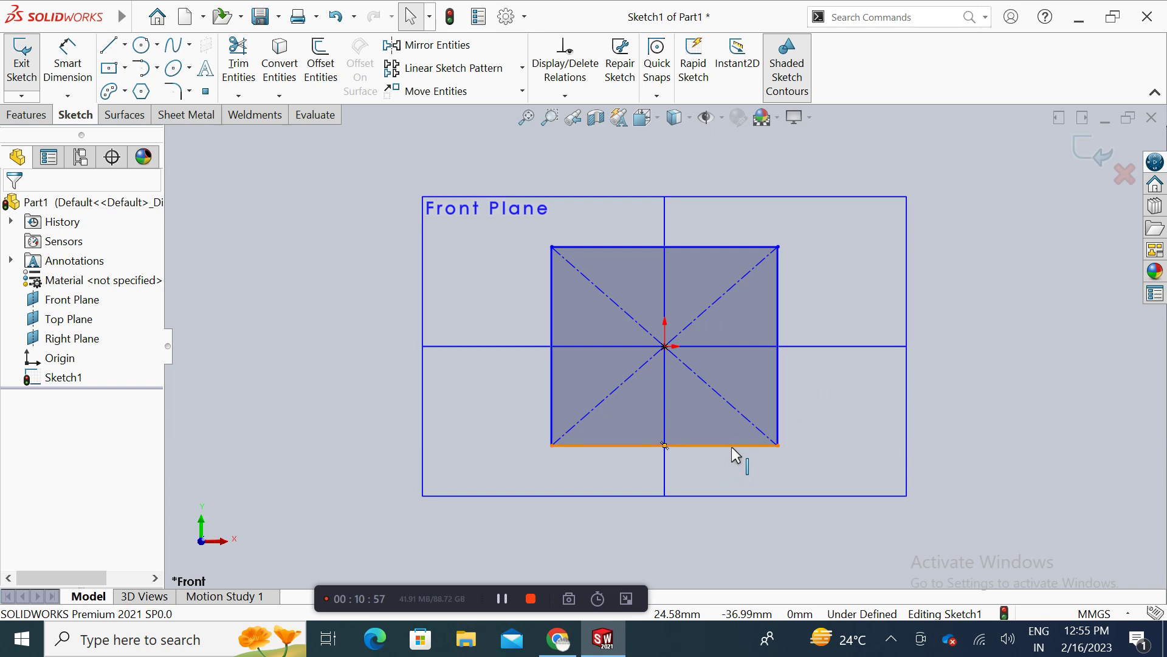
click(254, 160)
Step: Apply a 10 mm Sketch Fillet to the rectangle's upper-left corner by its left and top sides
click(190, 90)
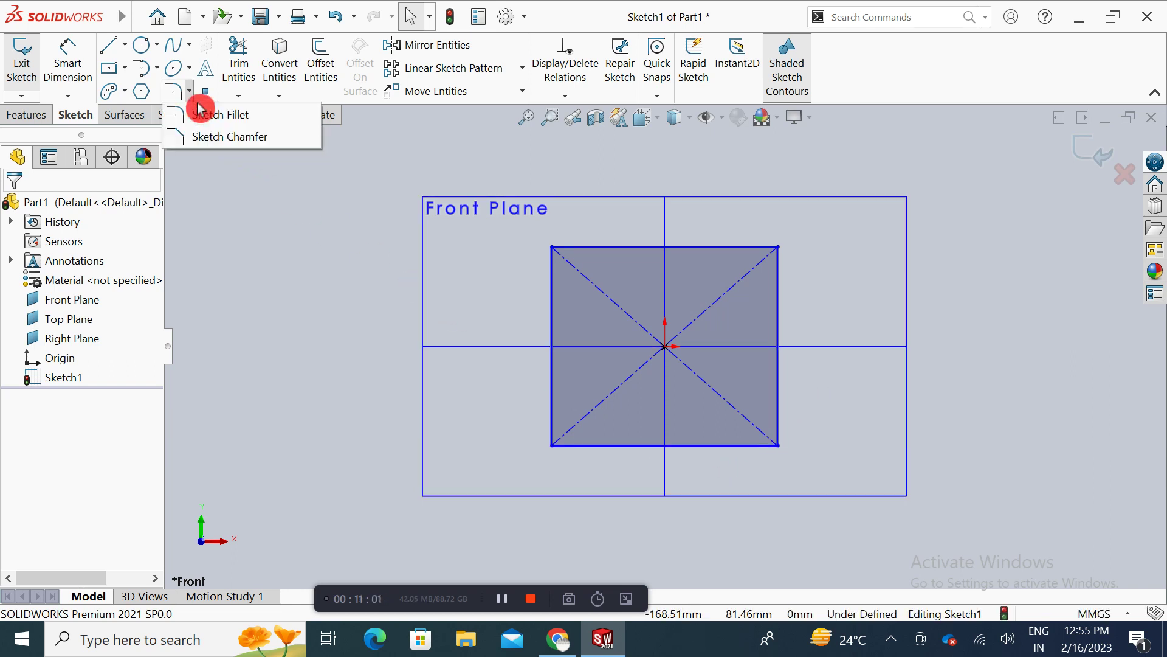
click(239, 116)
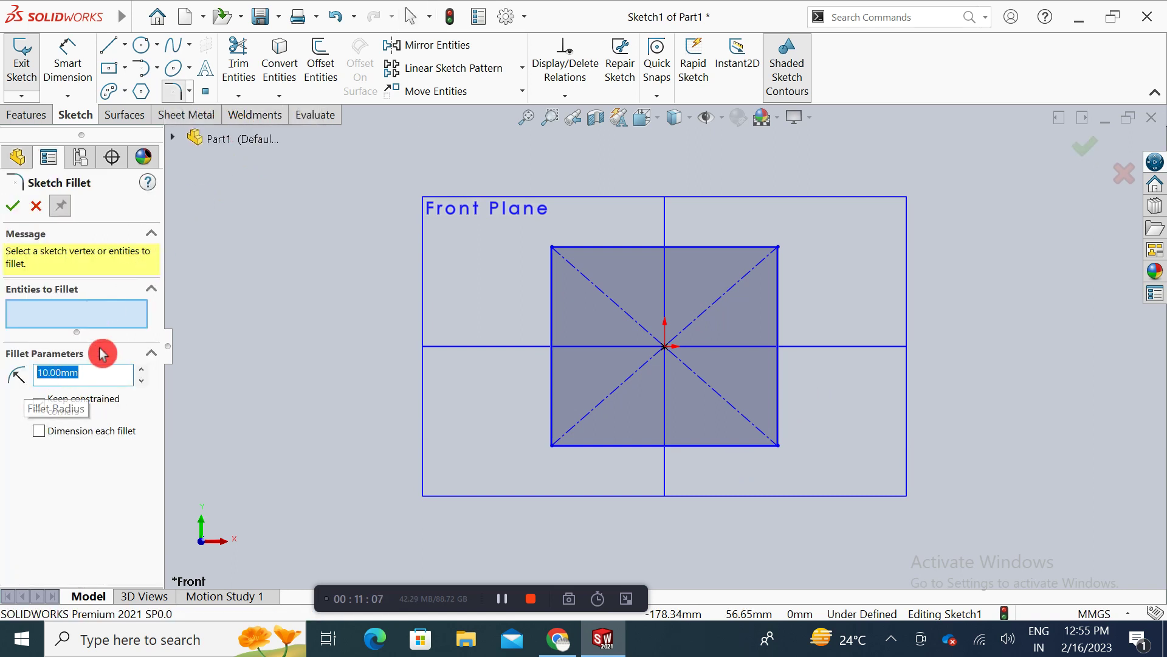
click(233, 296)
click(520, 327)
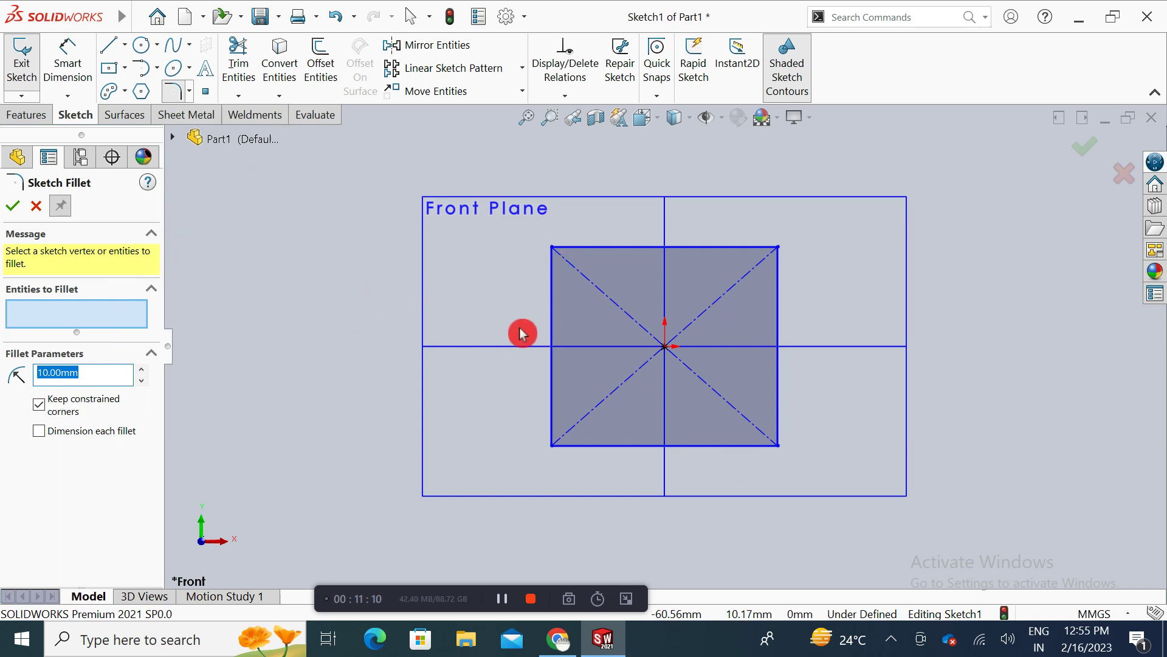
click(551, 289)
click(590, 267)
click(581, 248)
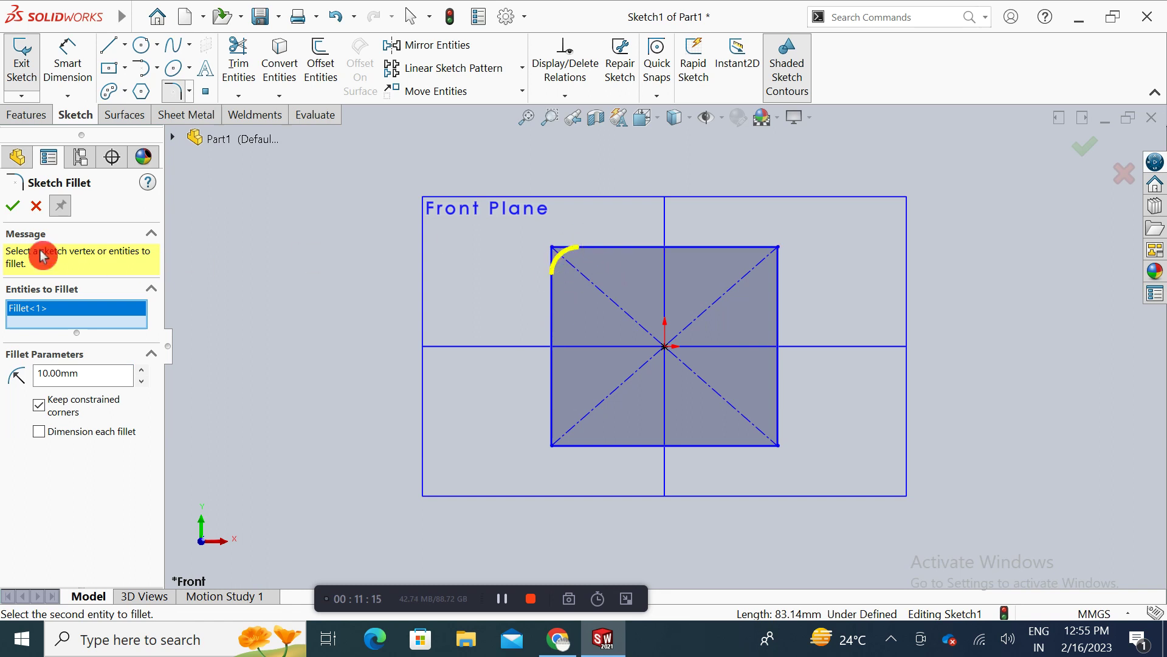
click(12, 205)
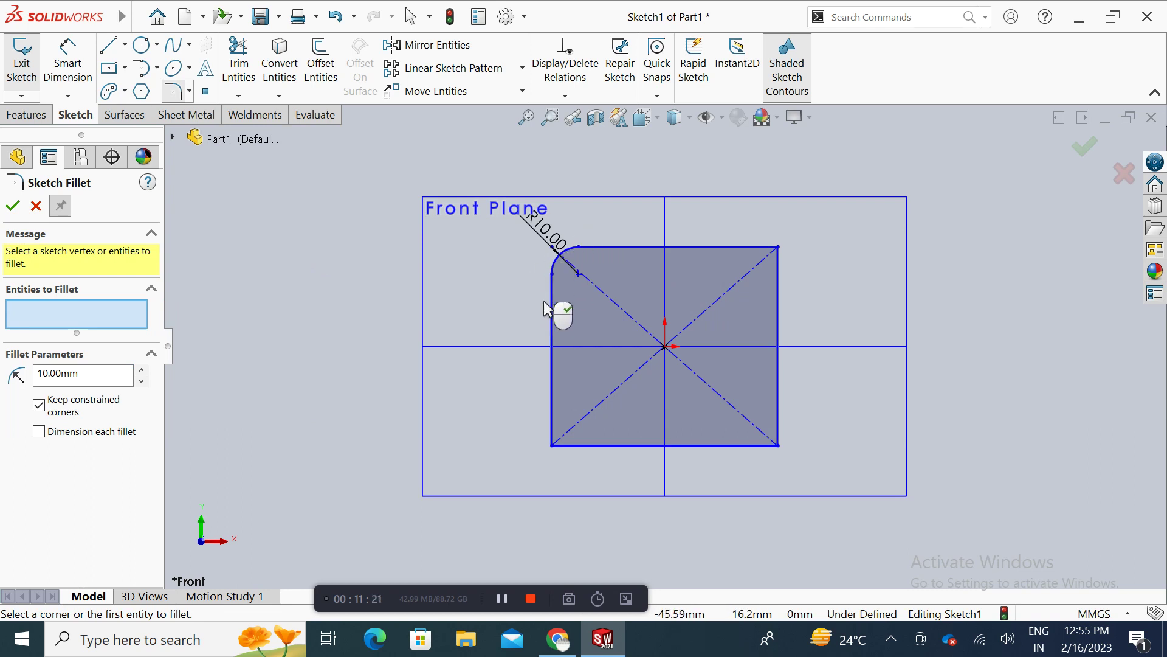
Step: Apply 10 mm sketch fillets to the rectangle's three remaining corners by their vertices
click(780, 248)
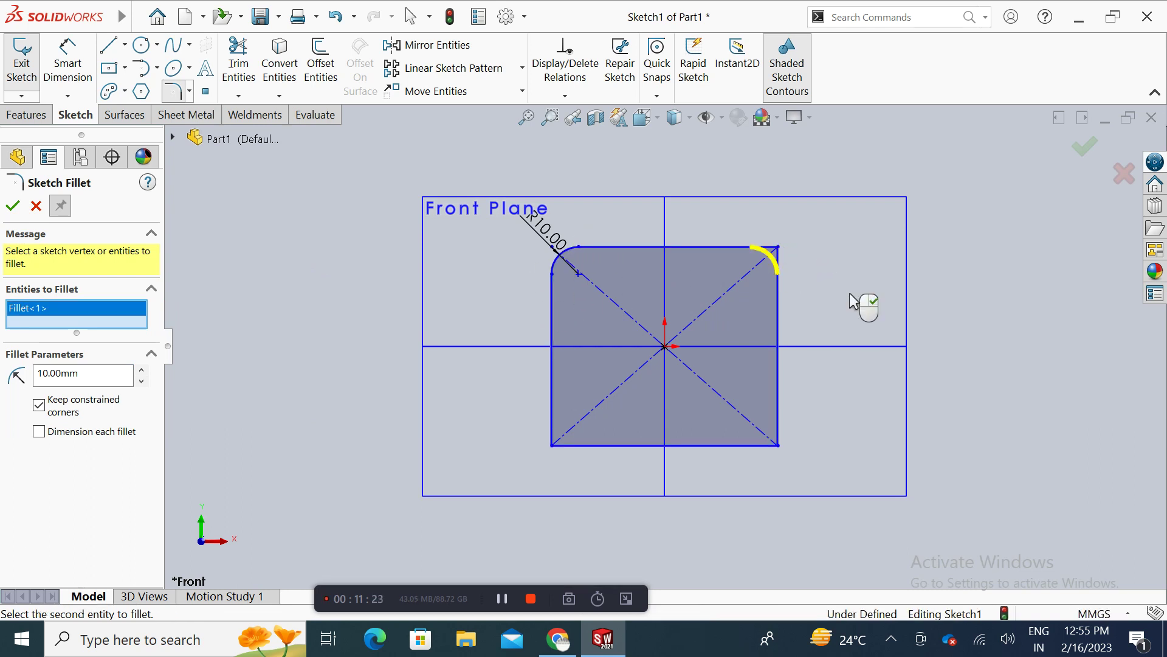
click(779, 446)
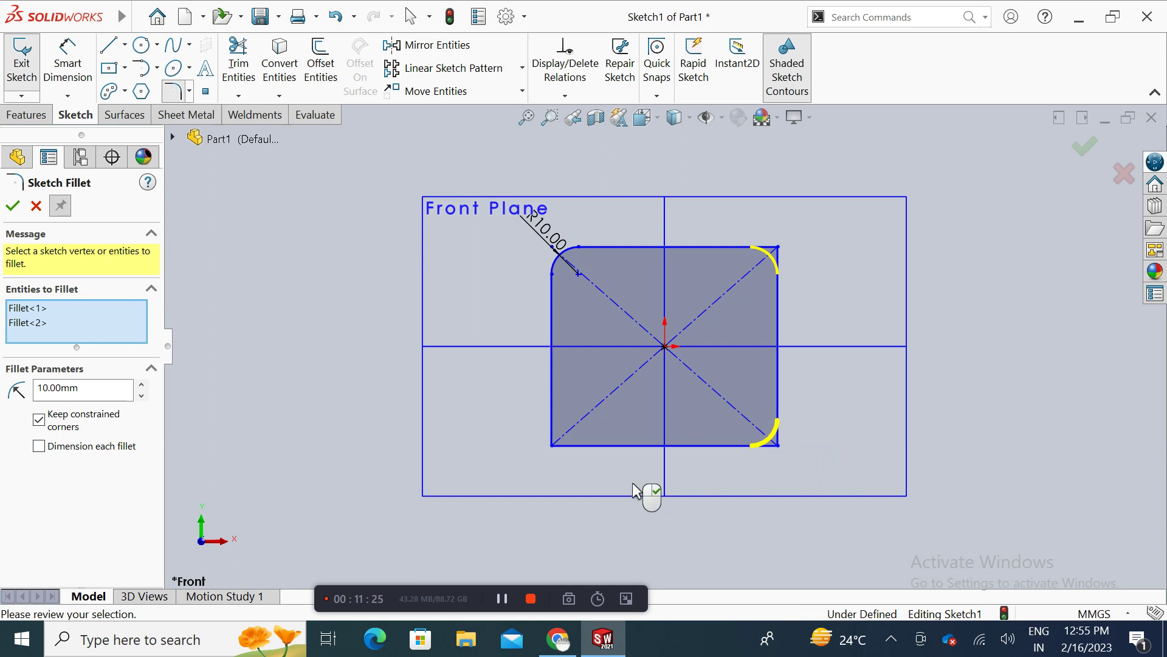
click(550, 445)
click(12, 206)
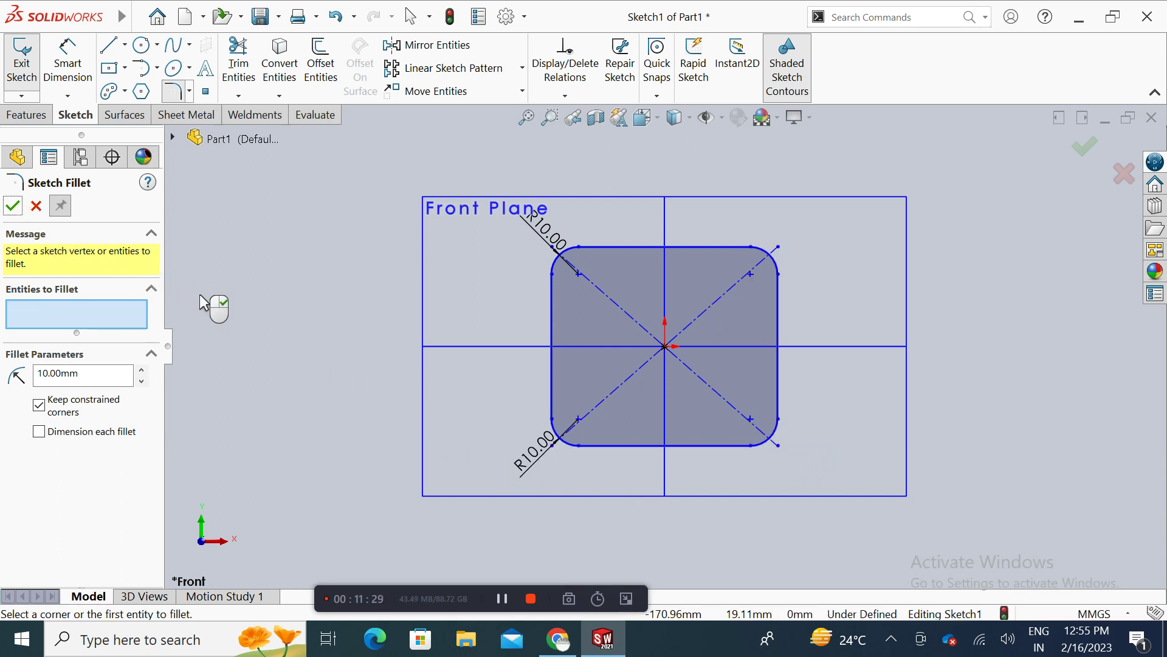
key(Escape)
Step: Delete the filleted rectangle and its radius dimensions from the sketch
mouse_move(412, 163)
mouse_down()
mouse_move(761, 461)
mouse_move(868, 519)
mouse_up()
key(Delete)
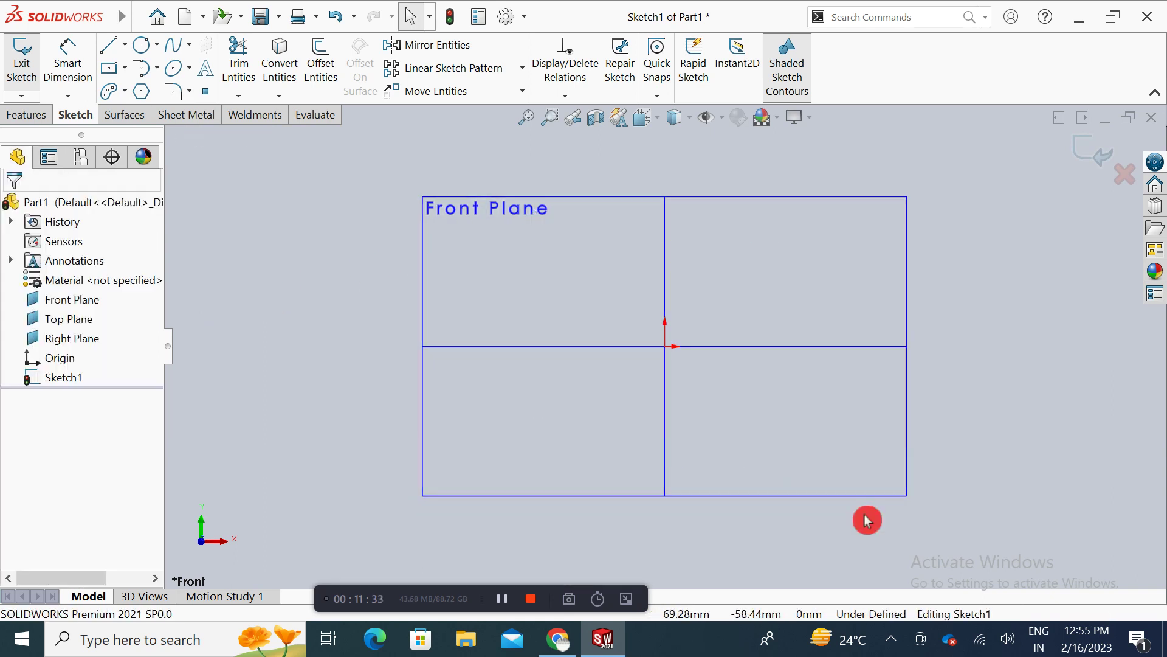